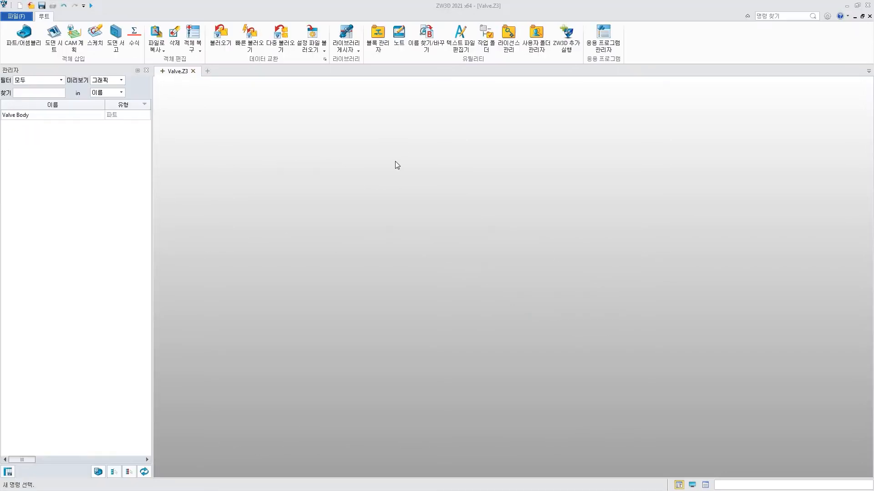
# - Create a new part named Wrench and open a sketch on its XZ plane
pyautogui.click(28, 32)
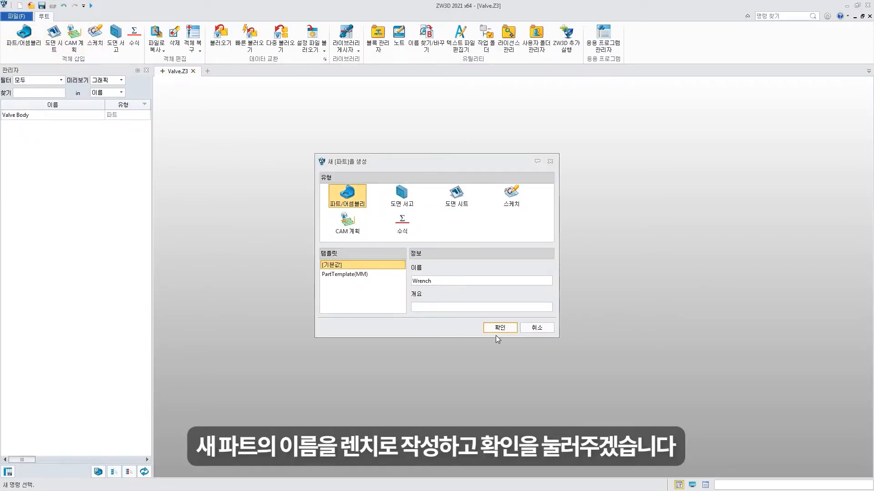
pyautogui.click(505, 327)
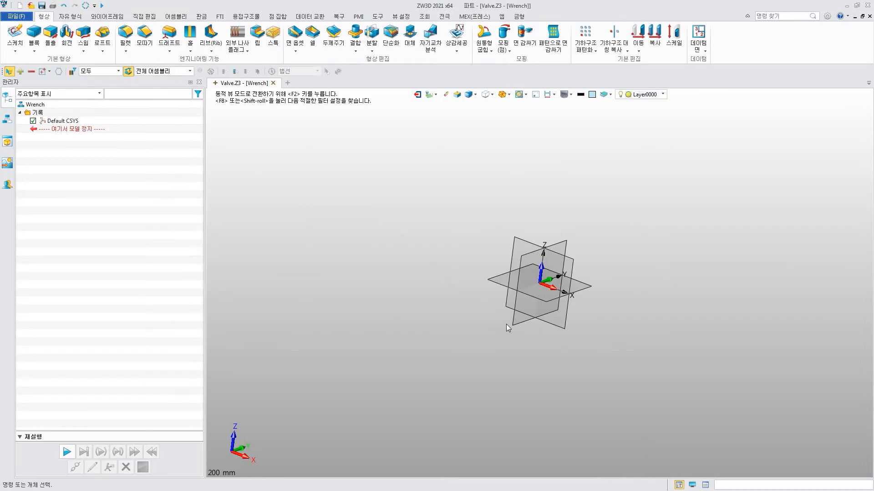
pyautogui.click(15, 51)
pyautogui.click(27, 65)
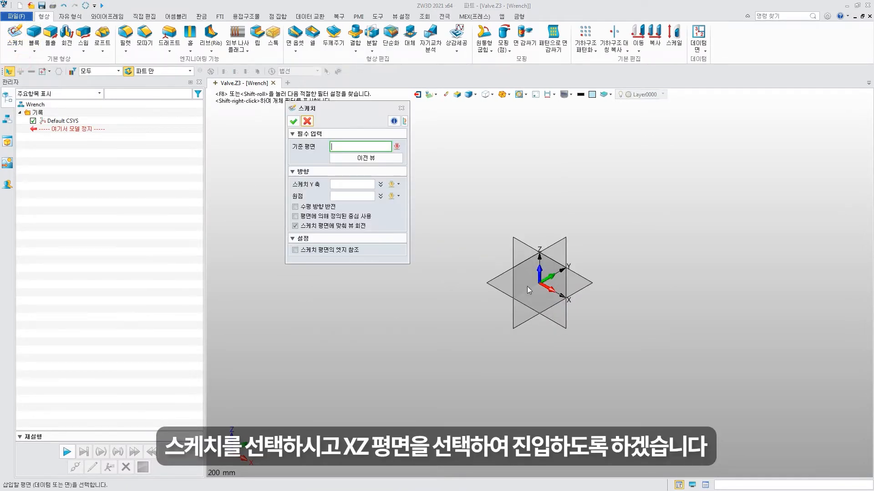
pyautogui.click(566, 318)
pyautogui.click(294, 121)
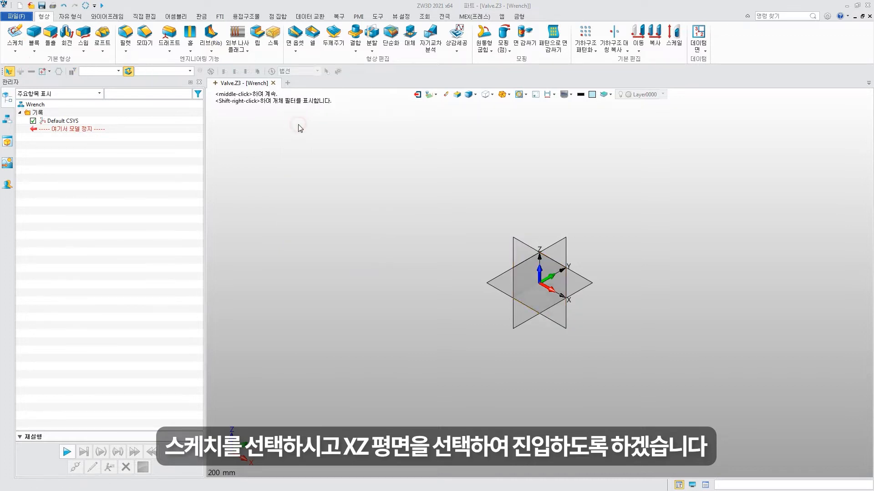
# - Draw a closed polyline handle profile from the origin, about 189 mm long, with two horizontal sections joined by a slanted section with parallel edges
pyautogui.click(46, 16)
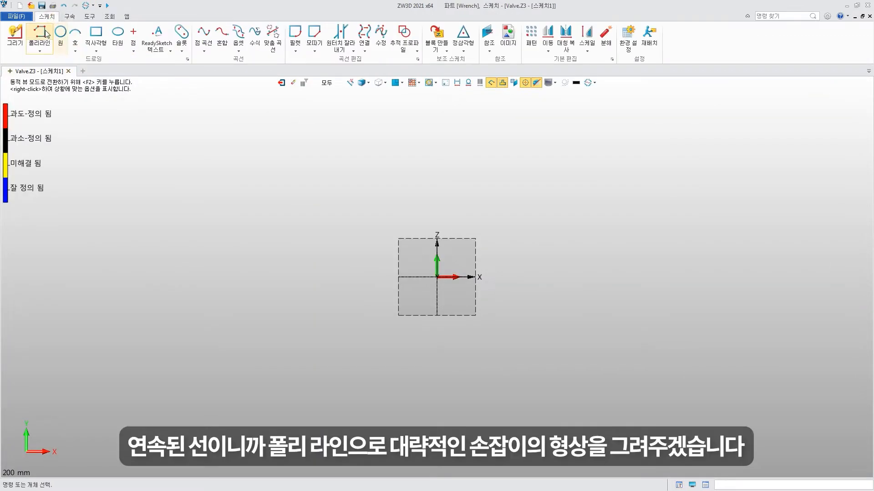
pyautogui.click(39, 37)
pyautogui.click(437, 277)
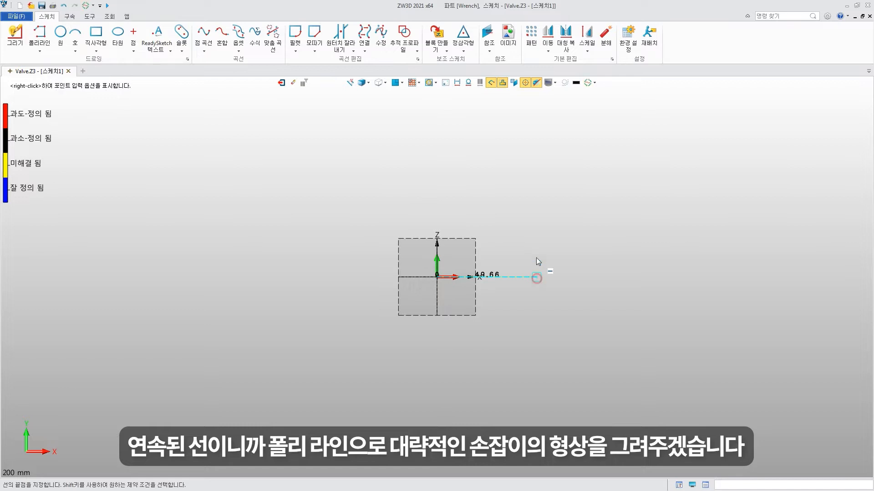
pyautogui.click(537, 277)
pyautogui.click(536, 252)
pyautogui.click(629, 208)
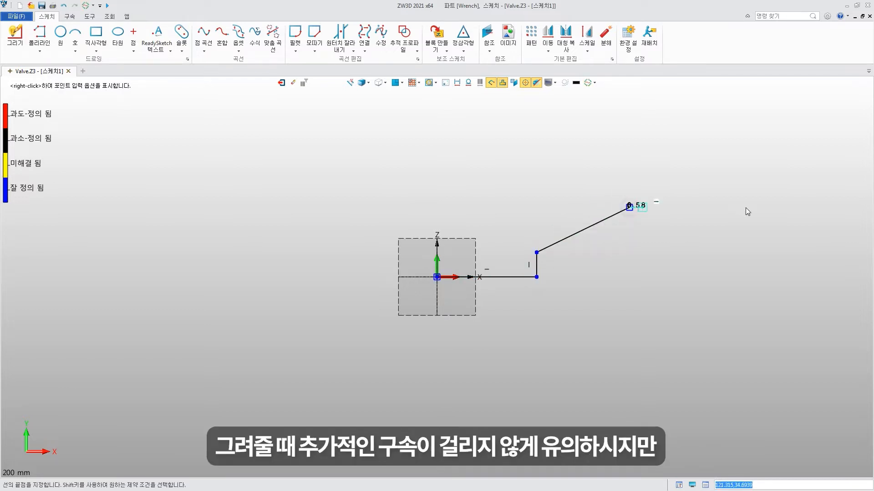
pyautogui.click(816, 207)
pyautogui.click(816, 180)
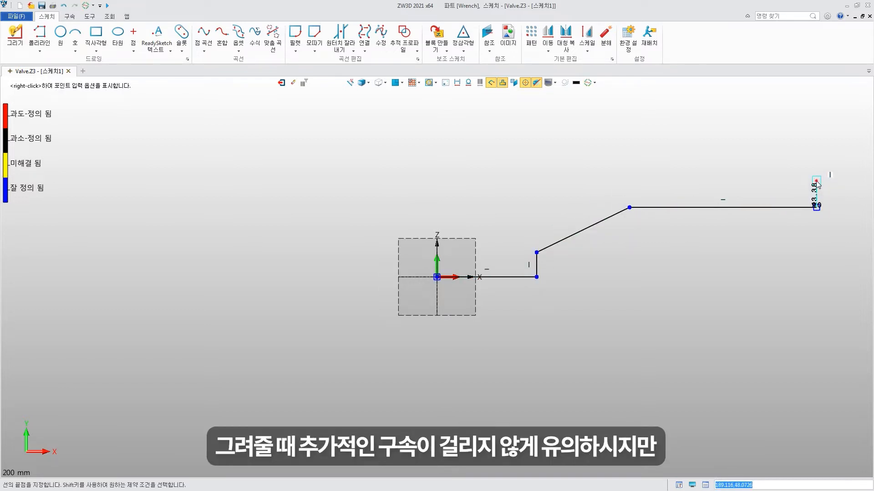
pyautogui.click(629, 180)
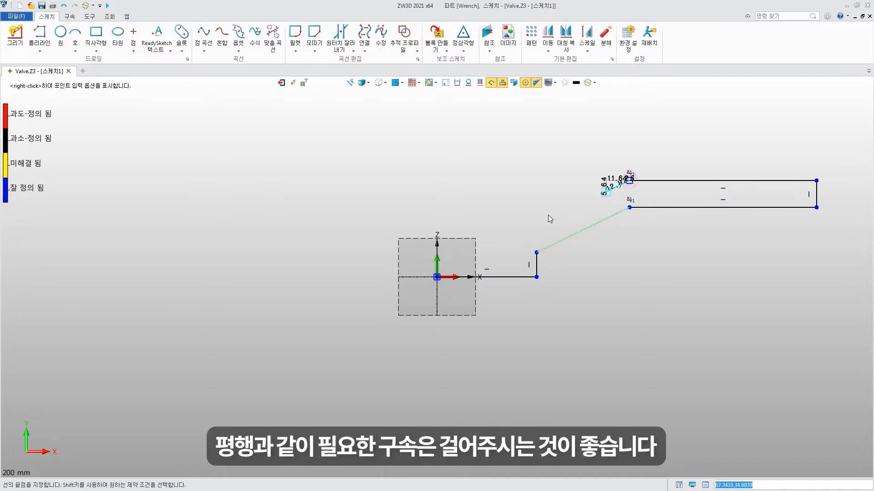
pyautogui.click(536, 226)
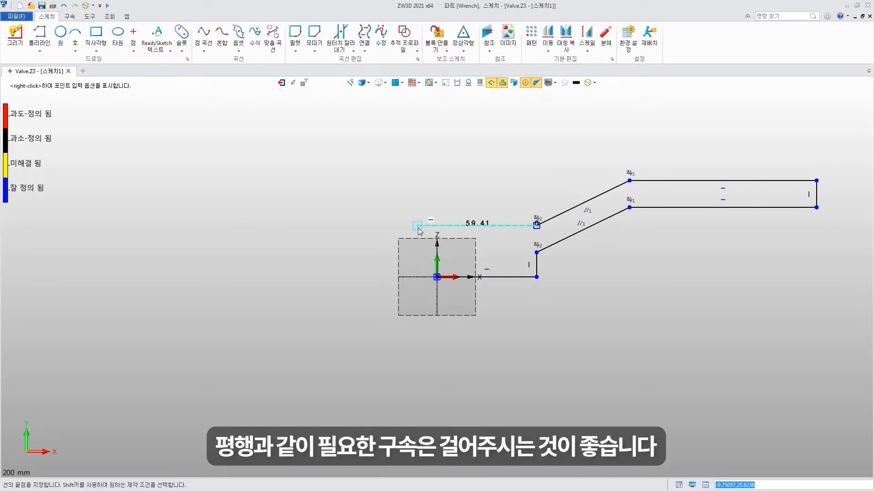
pyautogui.click(437, 225)
pyautogui.click(436, 277)
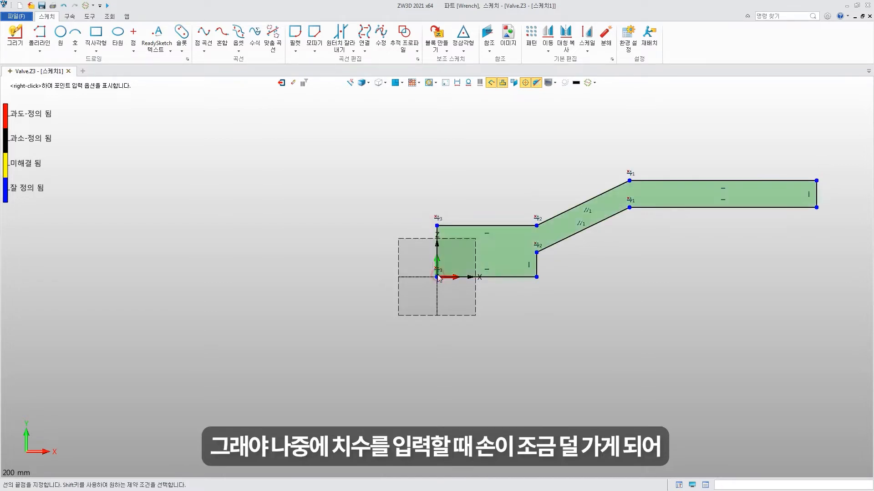
pyautogui.press('Escape')
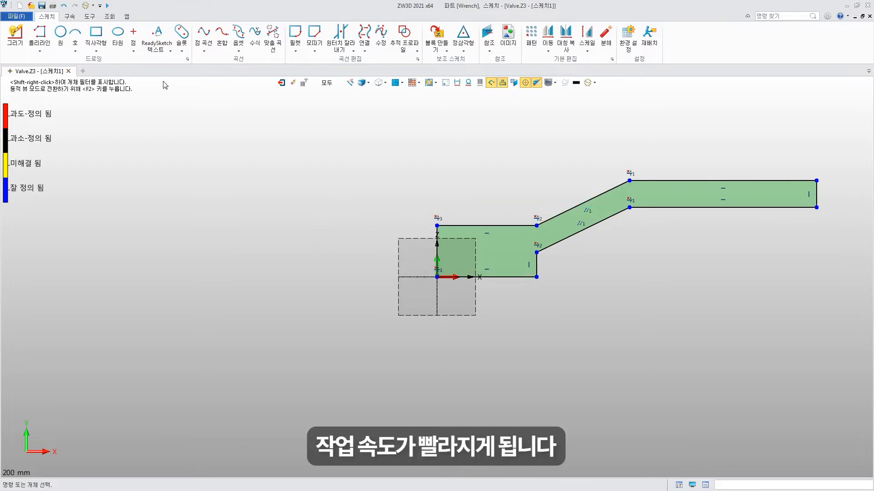
# - Dimension the profile's lower horizontal edge at the origin as 19 mm and the adjoining short vertical edge as 3 mm
pyautogui.click(72, 17)
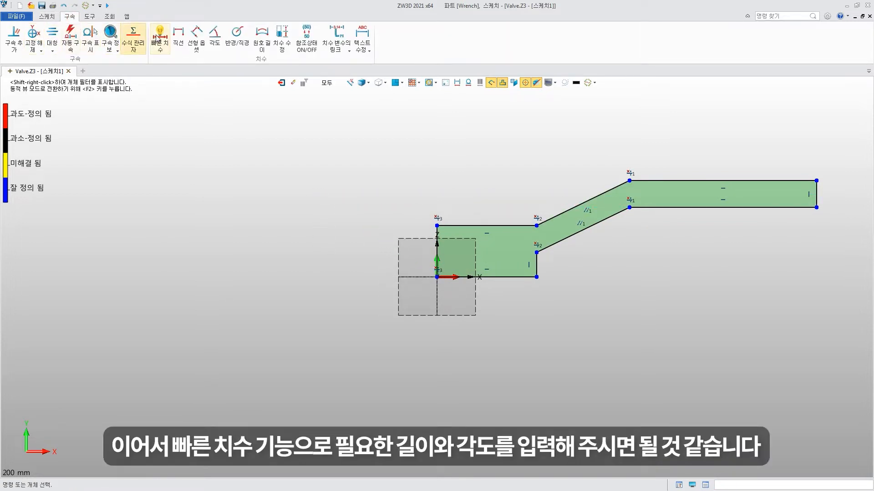
pyautogui.click(159, 37)
pyautogui.click(505, 277)
pyautogui.click(483, 344)
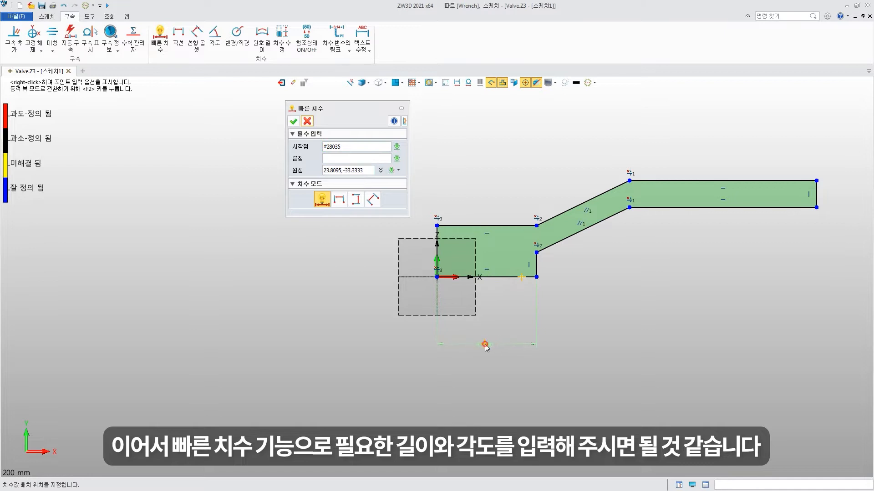
pyautogui.click(628, 388)
pyautogui.click(536, 265)
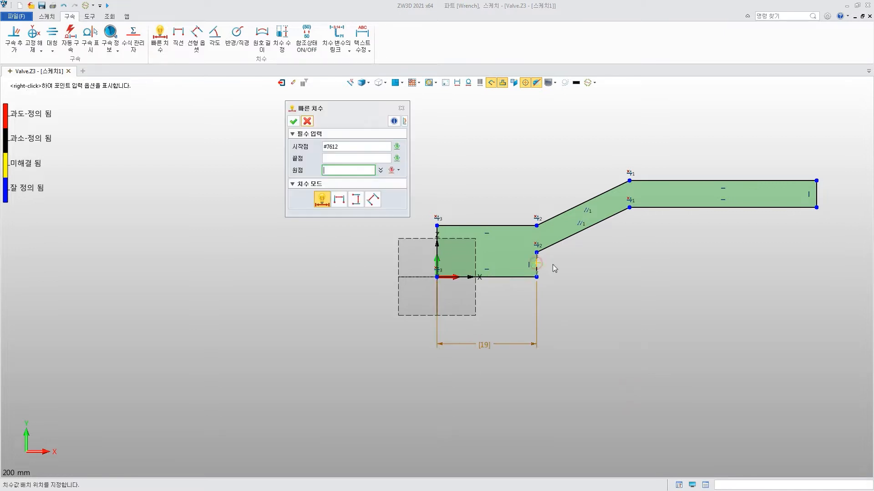
pyautogui.click(575, 263)
pyautogui.write('3')
pyautogui.press('Return')
# - Set the angle between the slanted edge and the short vertical edge to 120° and the far end edge to 6 mm
pyautogui.click(569, 237)
pyautogui.click(536, 265)
pyautogui.click(604, 309)
pyautogui.write('120')
pyautogui.click(757, 357)
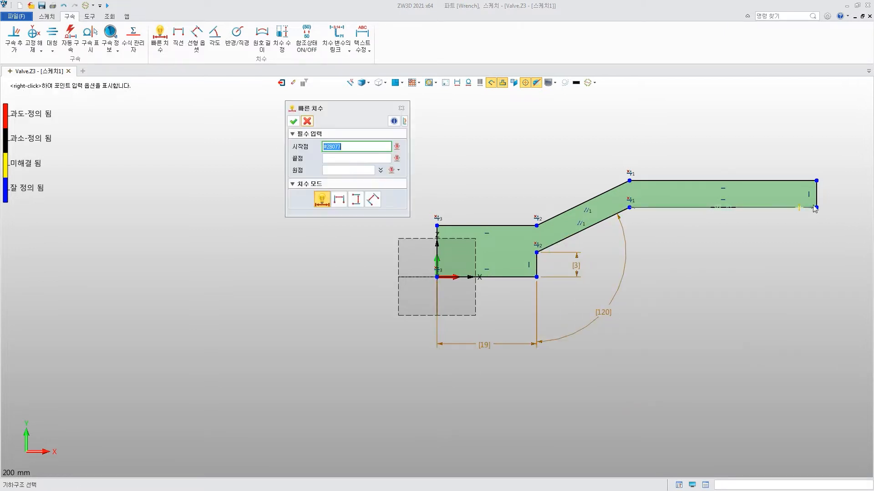
pyautogui.click(817, 196)
pyautogui.click(832, 196)
pyautogui.moveTo(873, 195); pyautogui.dragTo(340, 185)
pyautogui.write('6')
pyautogui.click(398, 198)
# - Dimension the handle profile's overall length as 160 mm and its overall height as 29 mm
pyautogui.moveTo(637, 246); pyautogui.dragTo(427, 265, button='middle')
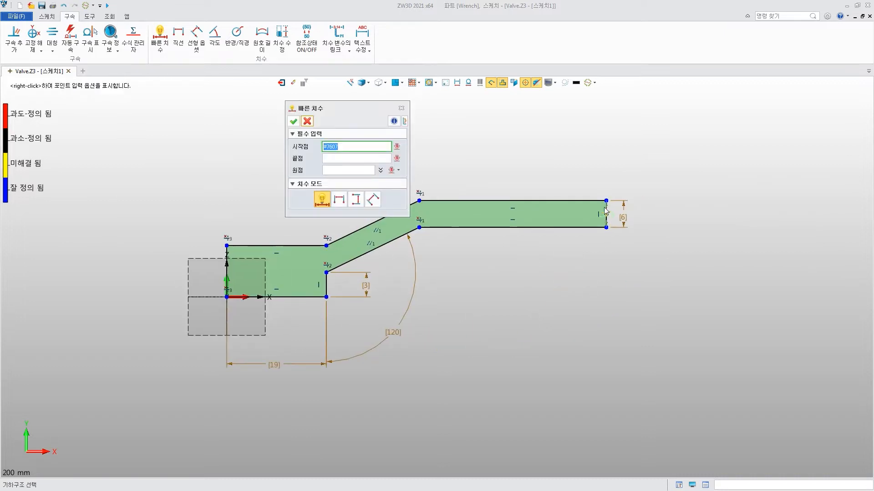
pyautogui.click(606, 214)
pyautogui.click(227, 314)
pyautogui.click(430, 145)
pyautogui.write('160')
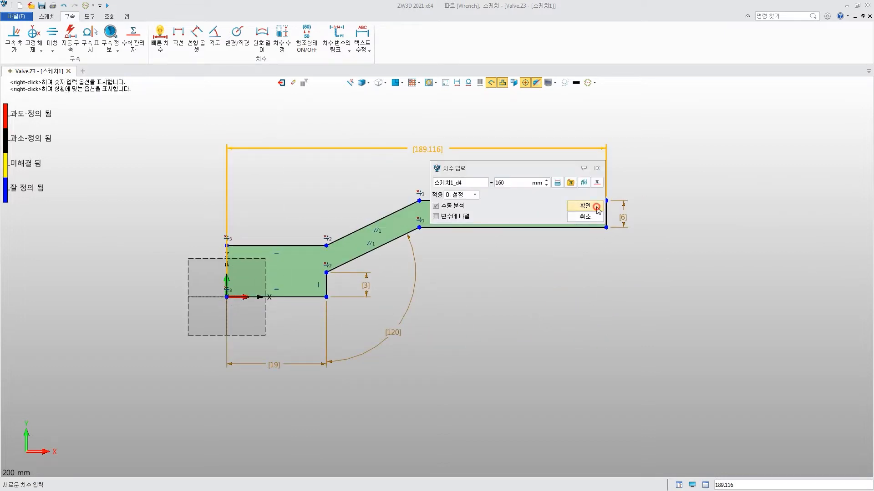
pyautogui.click(586, 209)
pyautogui.click(290, 298)
pyautogui.click(597, 201)
pyautogui.click(661, 262)
pyautogui.click(814, 307)
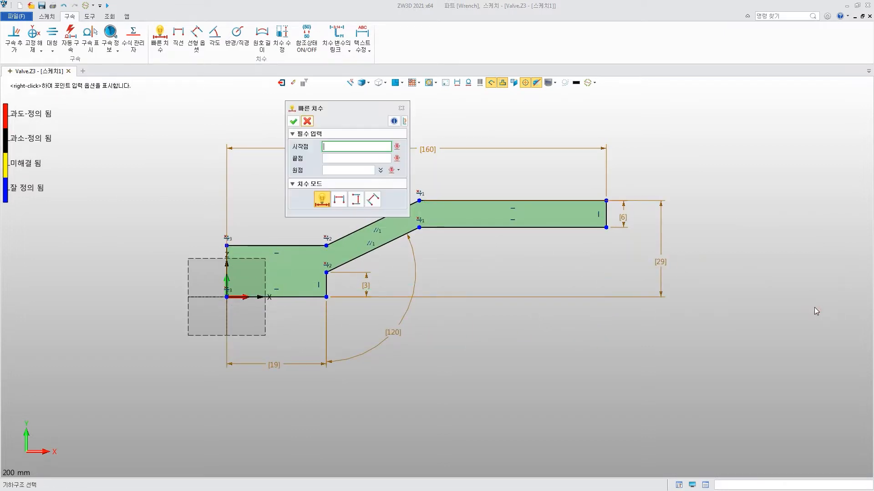
pyautogui.click(293, 121)
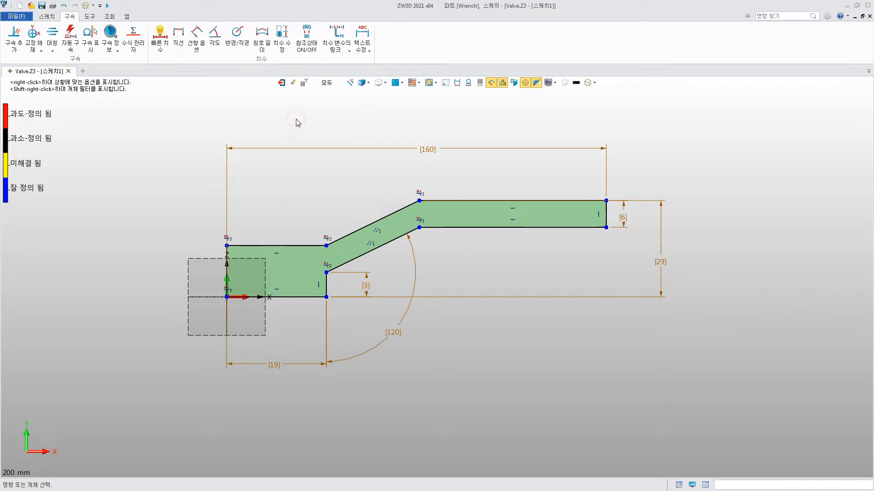
# - Solve the sketch constraints so the dimensions take effect and exit the sketch
pyautogui.click(588, 82)
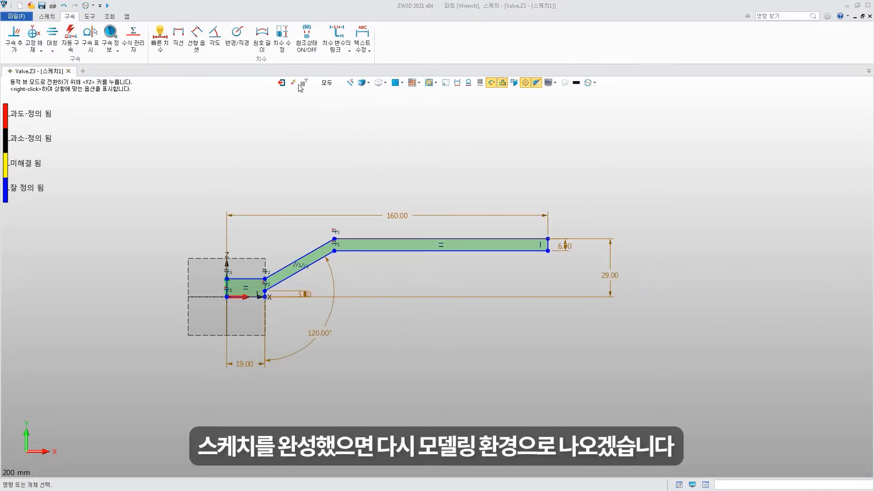
pyautogui.click(282, 83)
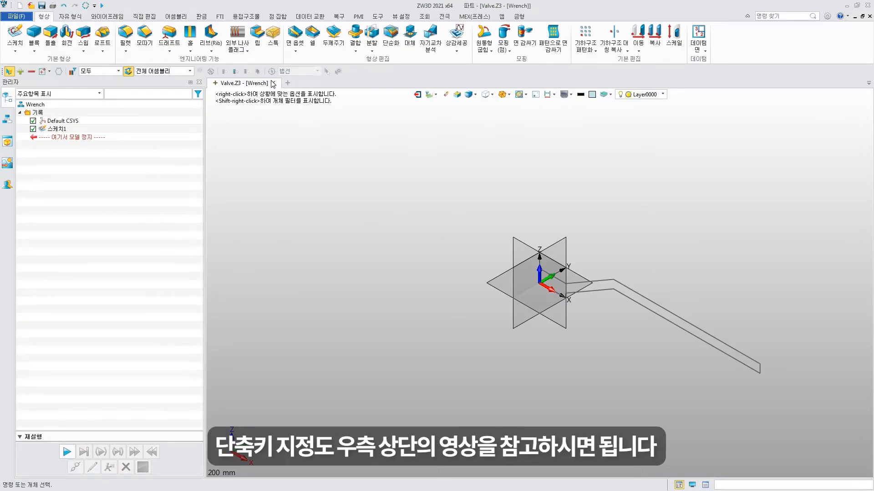
# - Extrude the handle profile symmetrically with an end distance of 19 mm
pyautogui.click(50, 33)
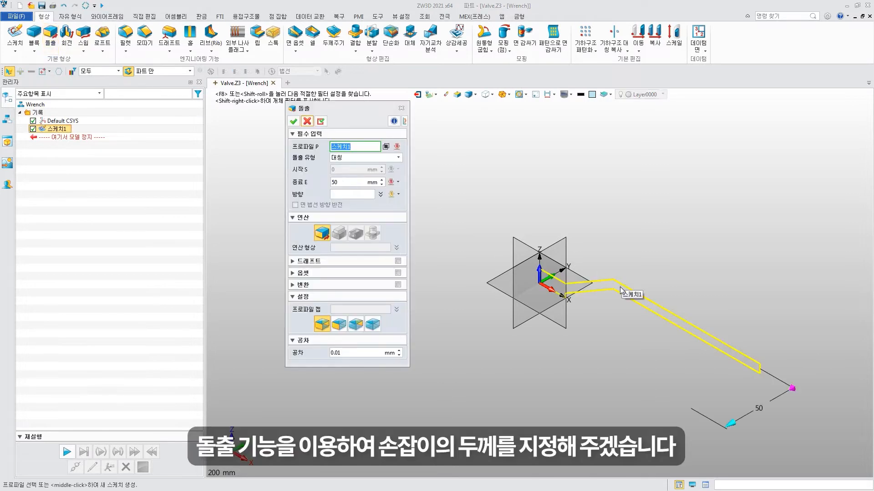
pyautogui.click(621, 290)
pyautogui.click(348, 183)
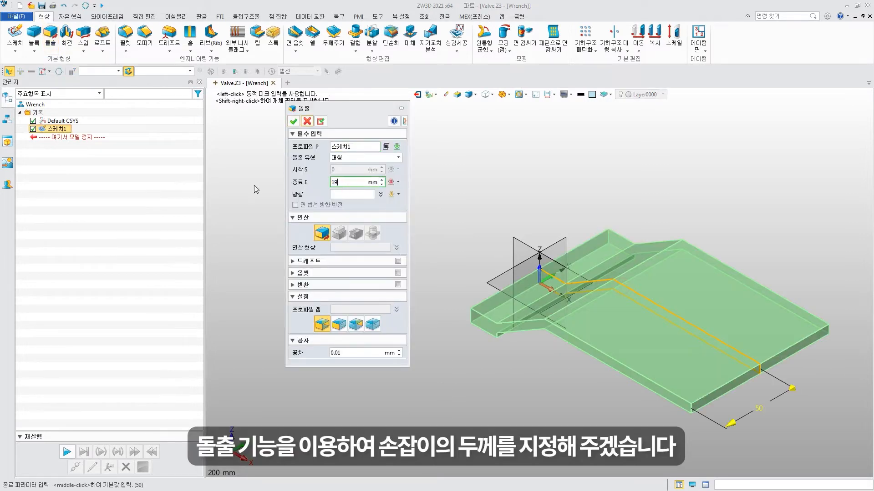
pyautogui.press('Return')
pyautogui.click(293, 121)
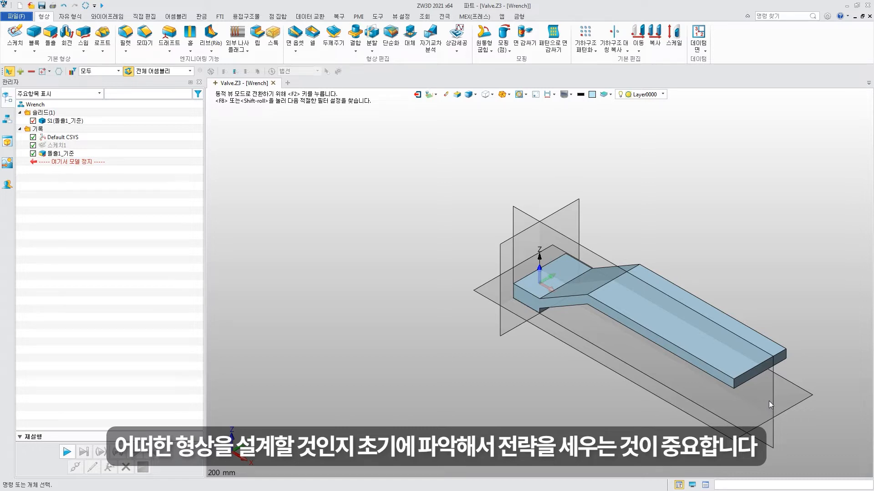
# - Open a second sketch on the XZ plane and switch it to automatic constraint solving
pyautogui.click(13, 39)
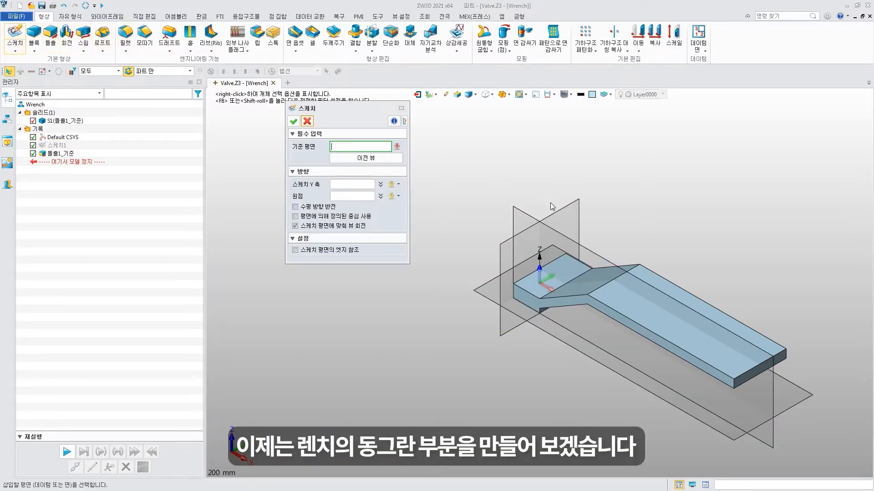
pyautogui.click(552, 203)
pyautogui.click(293, 122)
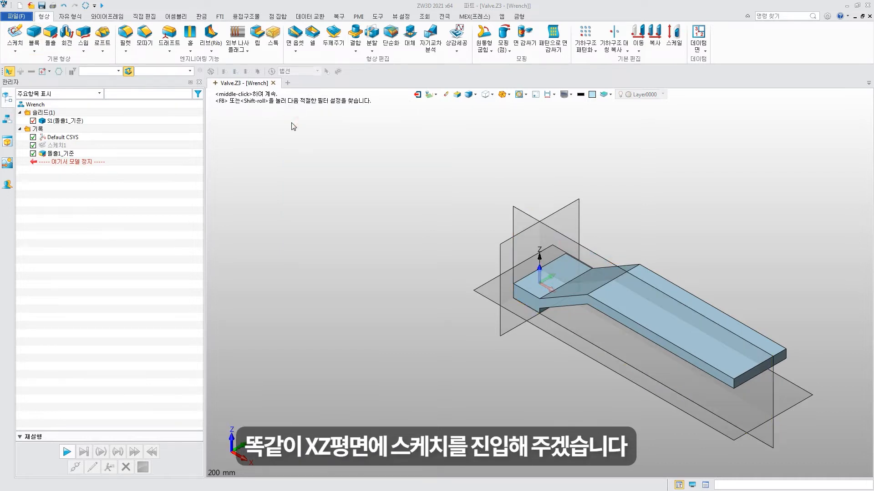
pyautogui.scroll(5, 489, 272)
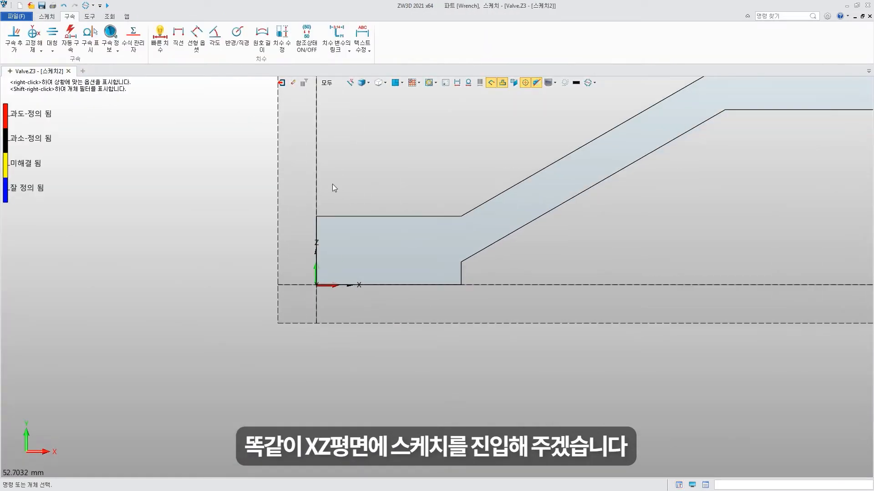
pyautogui.click(47, 16)
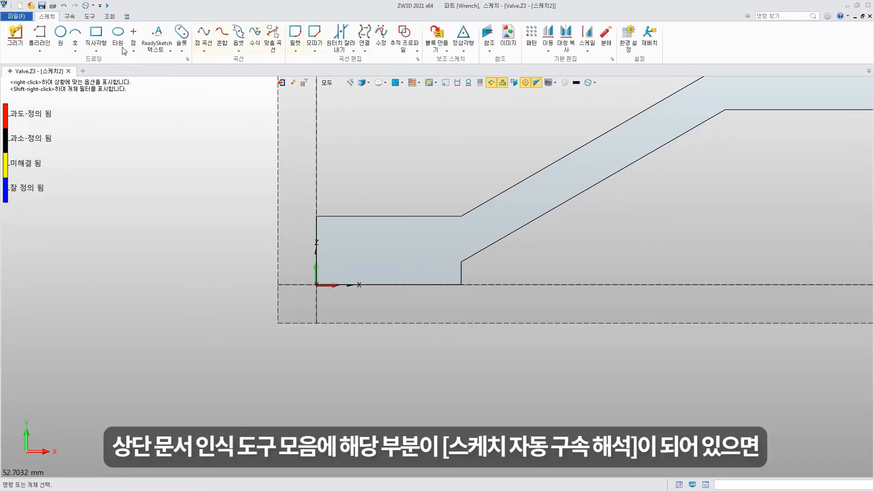
pyautogui.click(595, 82)
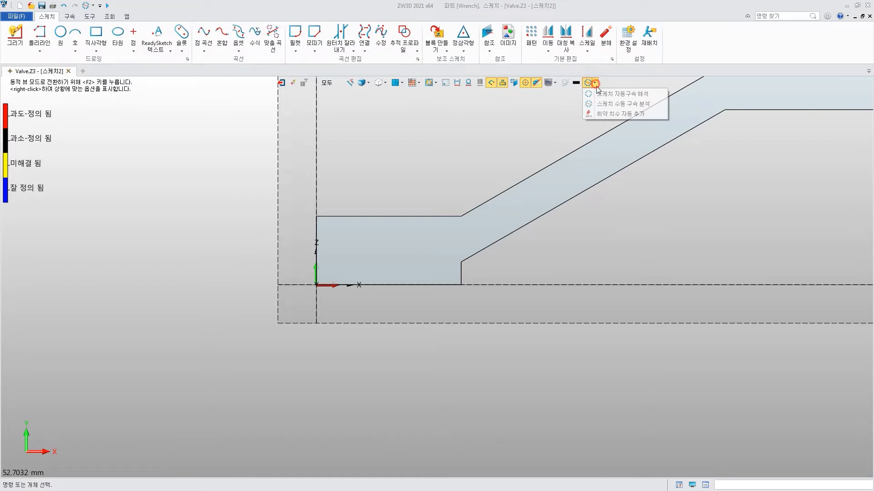
pyautogui.click(601, 95)
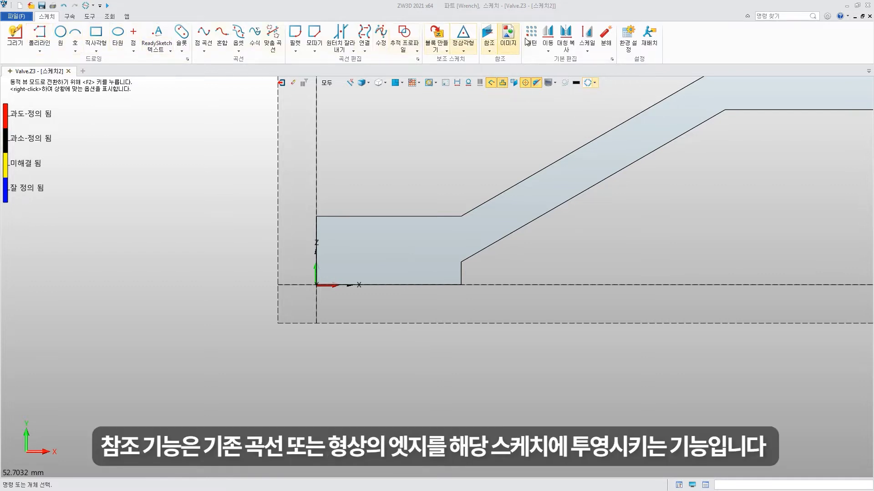
# - Project the upper, lower, vertical origin-side and short vertical edges of the handle's base section into the sketch as references
pyautogui.click(487, 34)
pyautogui.click(431, 216)
pyautogui.click(431, 216)
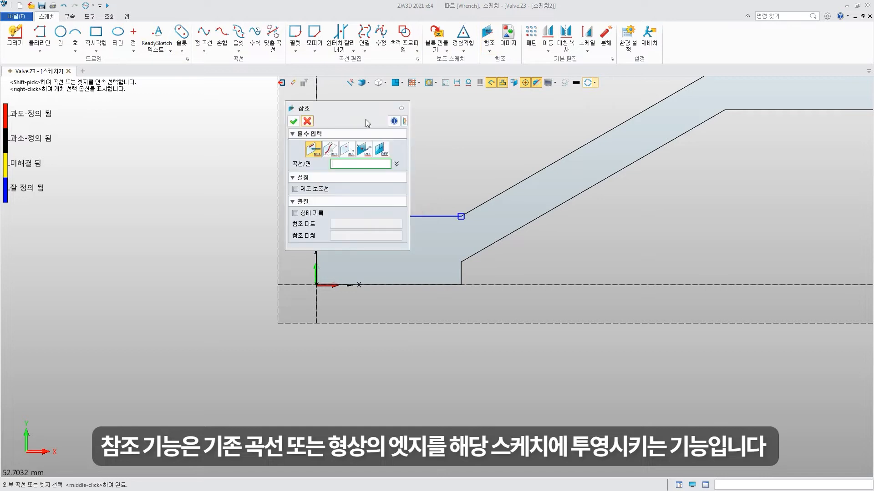
pyautogui.moveTo(363, 109); pyautogui.dragTo(191, 108)
pyautogui.click(315, 232)
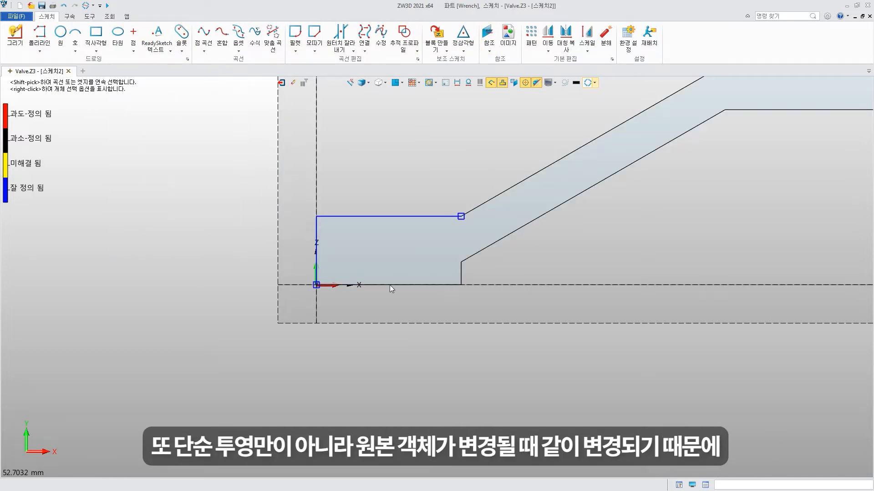
pyautogui.click(398, 285)
pyautogui.click(461, 273)
pyautogui.middleClick(413, 254)
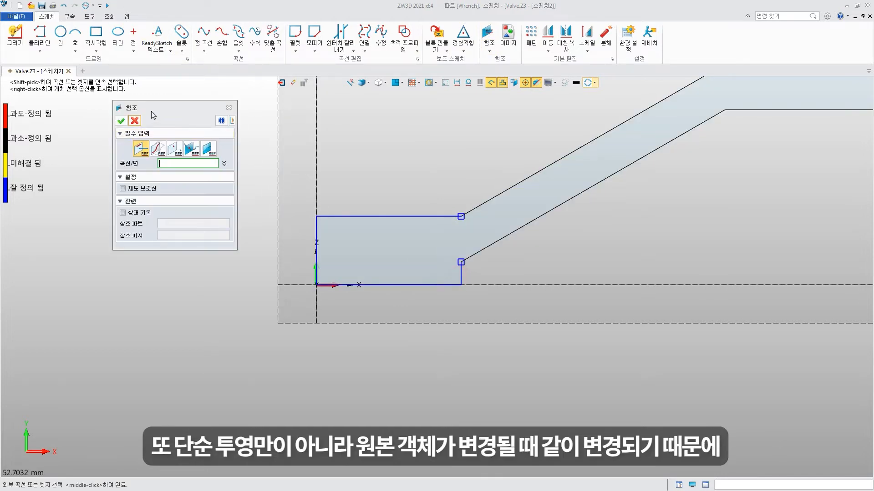
pyautogui.click(136, 120)
# - Close the projected outline with a 6 mm line between the two open corners and exit the sketch
pyautogui.click(39, 51)
pyautogui.click(49, 64)
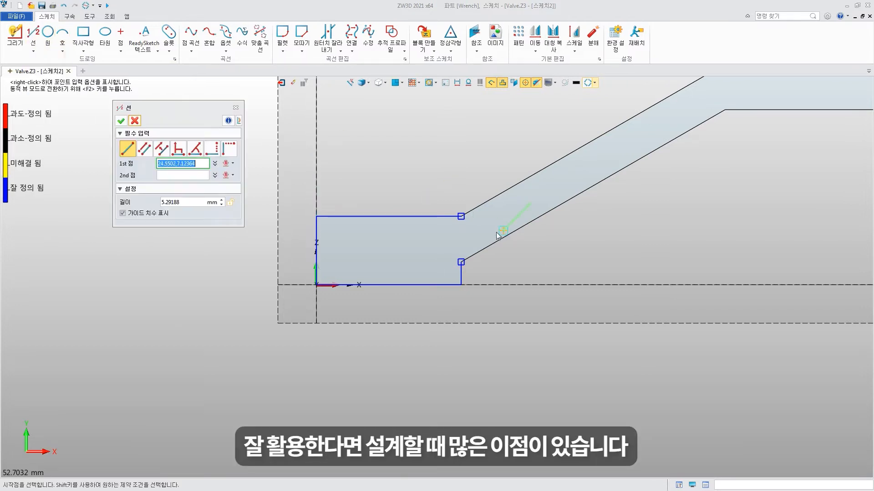
pyautogui.click(463, 217)
pyautogui.click(462, 263)
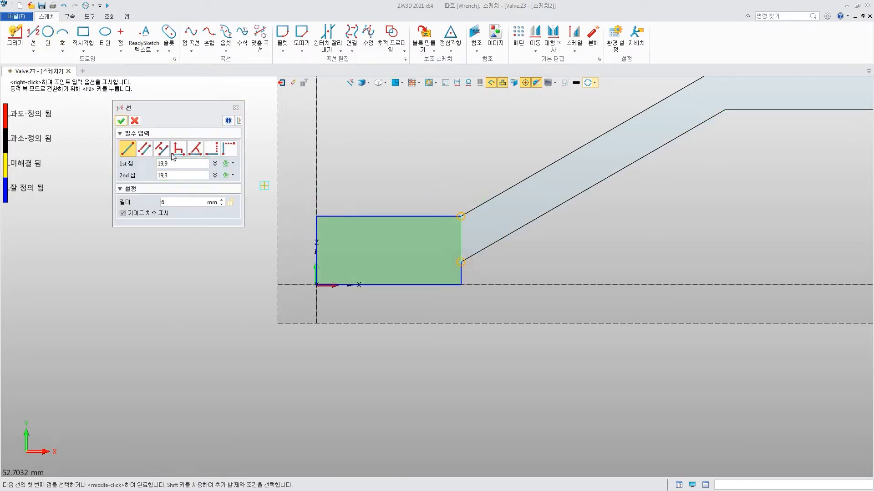
pyautogui.click(121, 121)
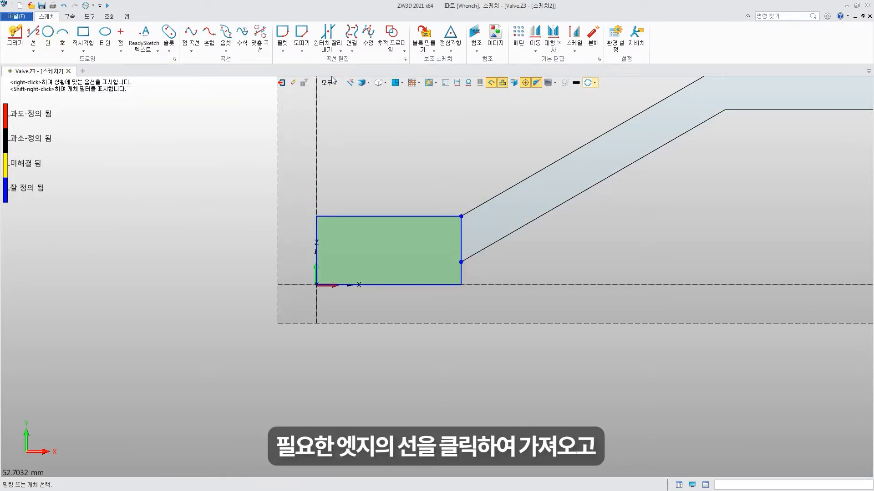
pyautogui.click(281, 82)
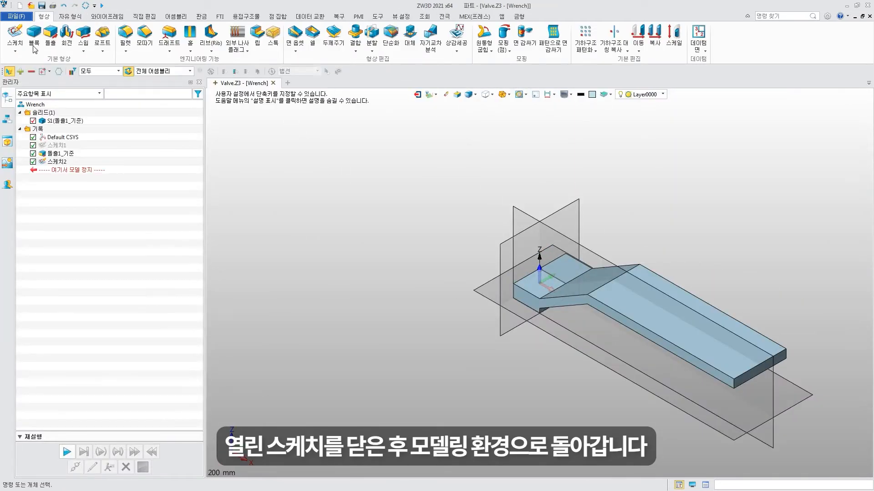
# - Revolve the second sketch from 0 to 360 degrees about the Z axis as a separate base body
pyautogui.click(65, 34)
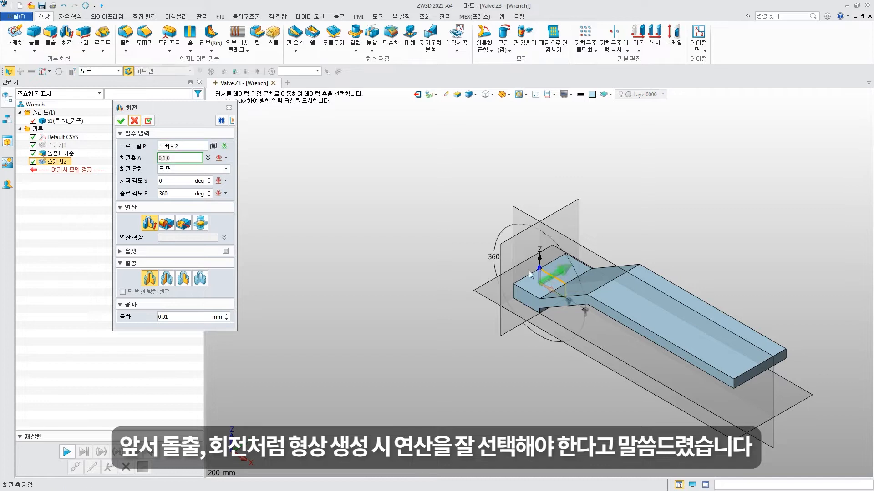
pyautogui.click(224, 159)
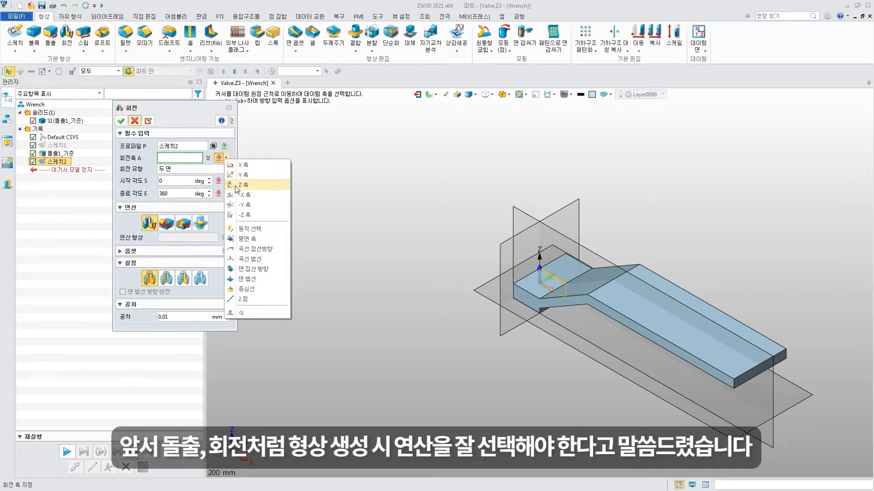
pyautogui.click(246, 187)
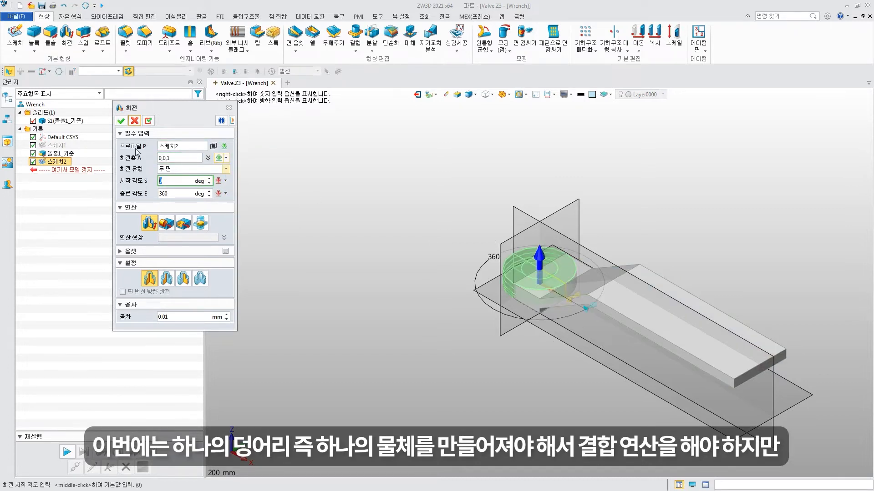
pyautogui.click(121, 121)
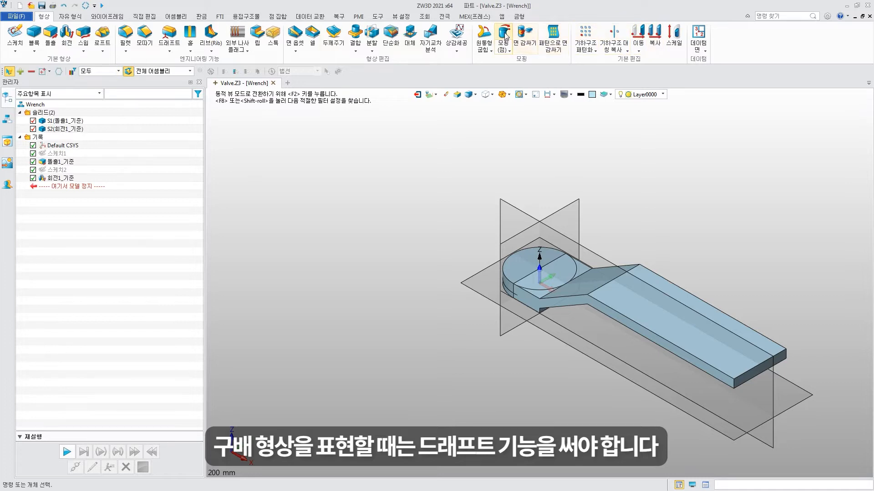
# - Create a horizontal datum plane at the short vertical edge on the underside of the handle's base, with zero offset
pyautogui.click(698, 37)
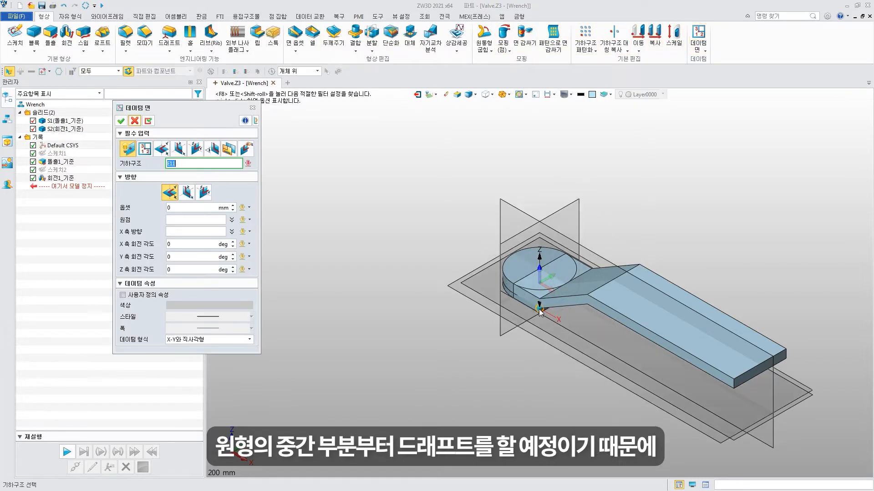
pyautogui.click(539, 312)
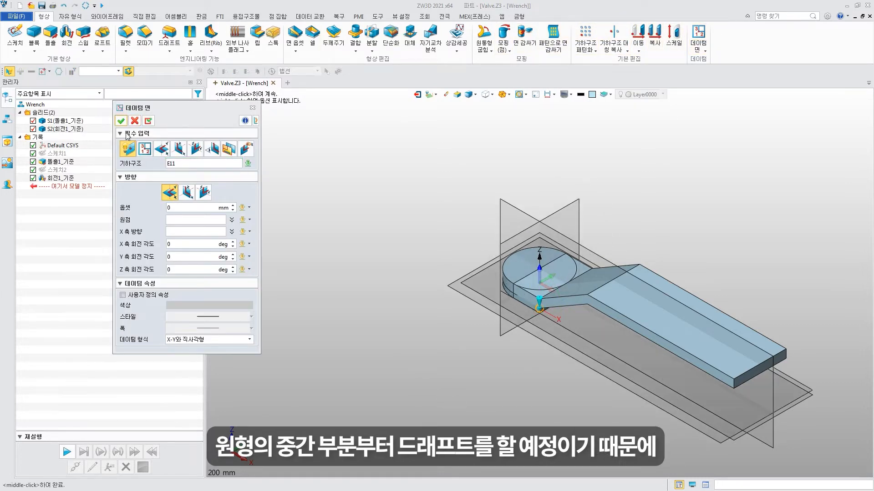
pyautogui.click(121, 120)
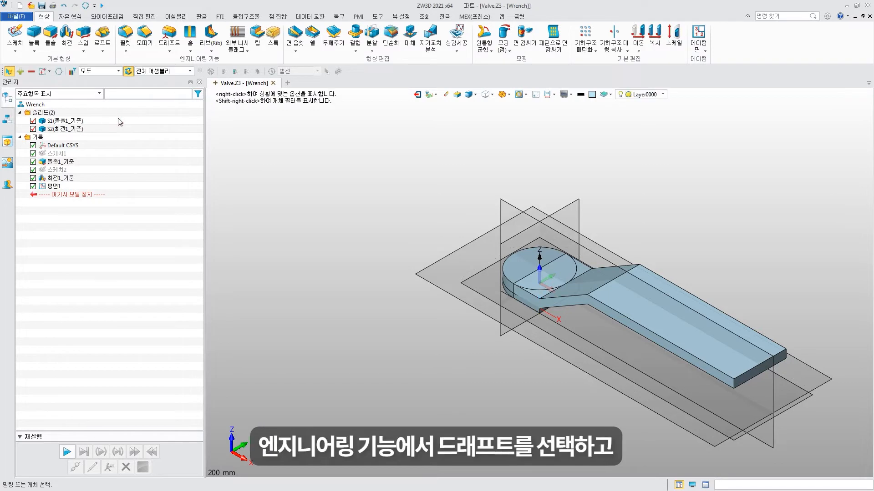
# - Draft the side face of the round end by 5 degrees, using the new datum plane as the reference
pyautogui.click(170, 34)
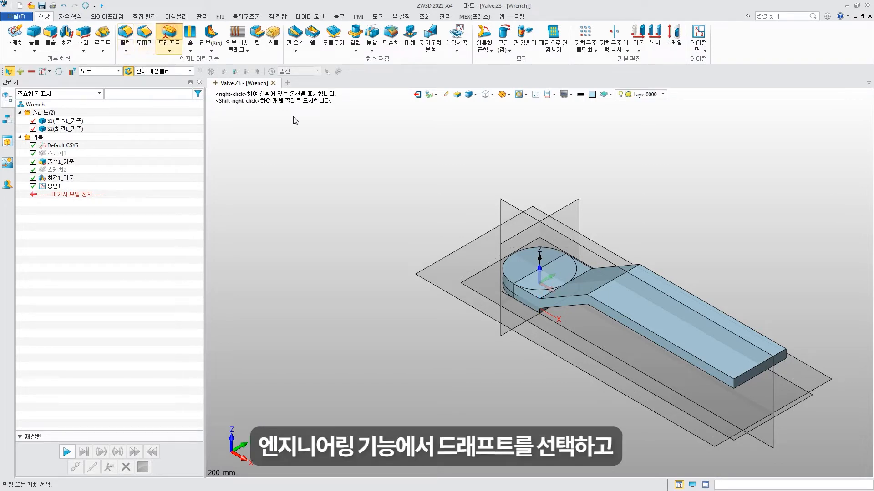
pyautogui.click(421, 279)
pyautogui.click(189, 251)
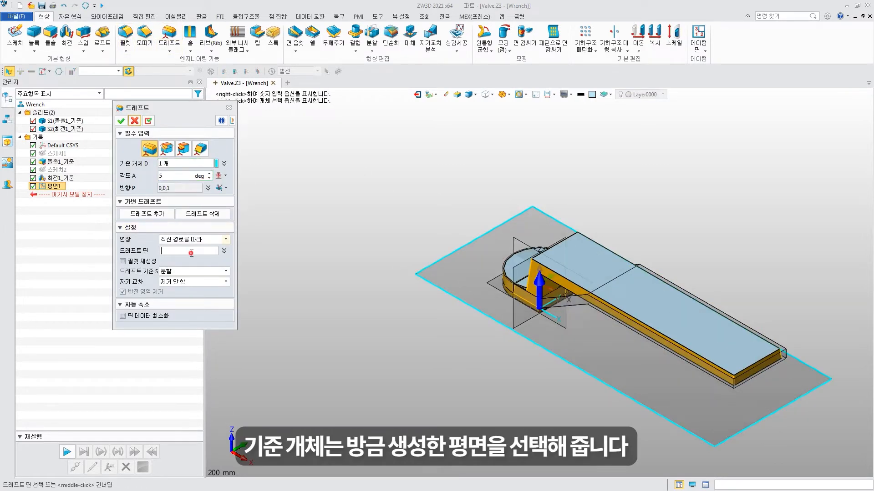
pyautogui.scroll(4, 505, 281)
pyautogui.click(506, 280)
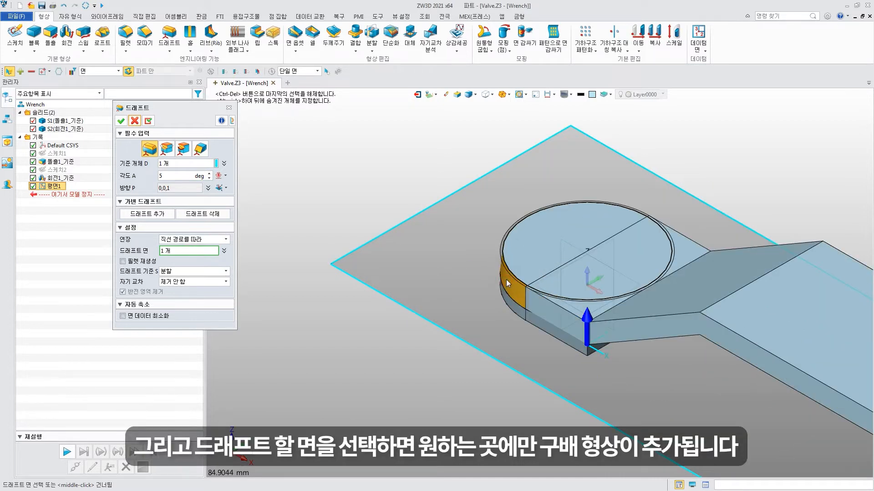
pyautogui.click(122, 120)
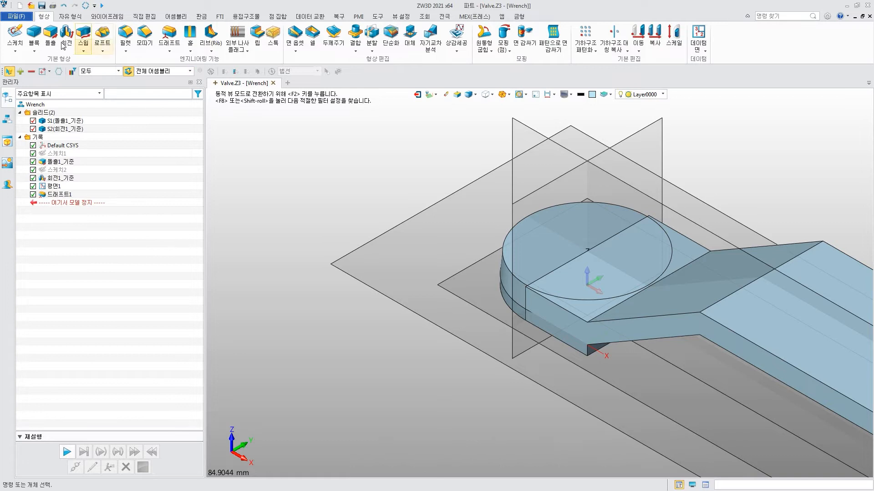
# - Open a third sketch on the XY plane
pyautogui.click(15, 36)
pyautogui.click(504, 328)
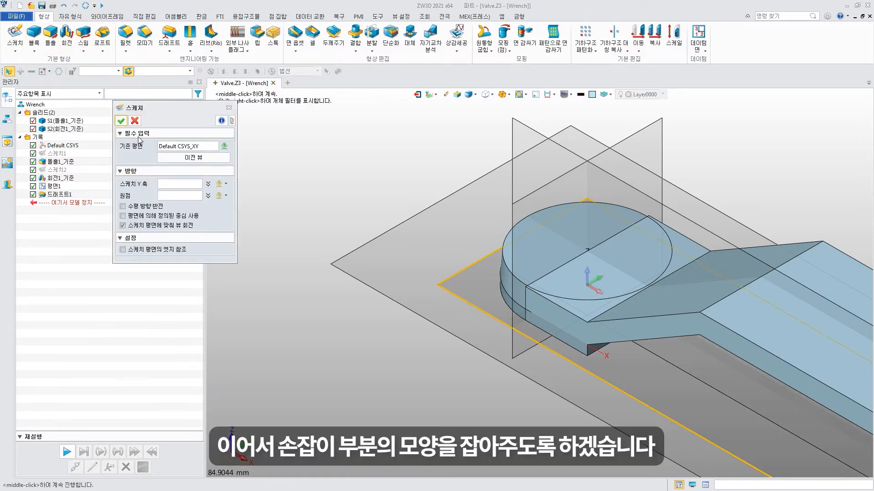
pyautogui.click(126, 123)
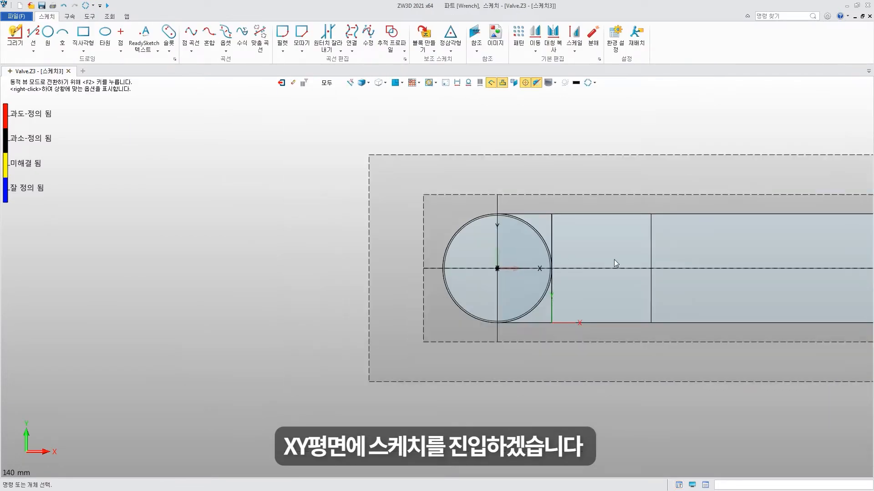
# - Draw a polyline with a vertical segment across the round end and two sides about 122 mm long tapering toward the handle's far end
pyautogui.click(34, 51)
pyautogui.click(73, 81)
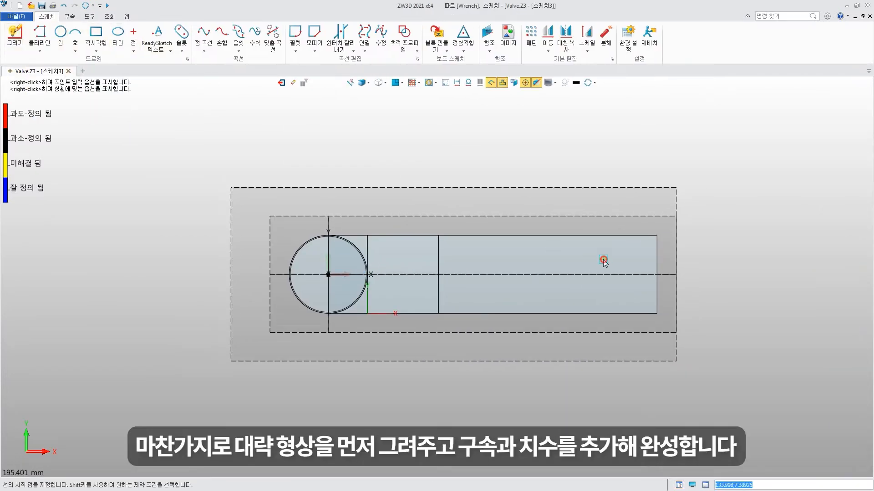
pyautogui.click(603, 259)
pyautogui.scroll(5, 355, 254)
pyautogui.click(351, 233)
pyautogui.click(351, 387)
pyautogui.moveTo(652, 378); pyautogui.dragTo(389, 374, button='middle')
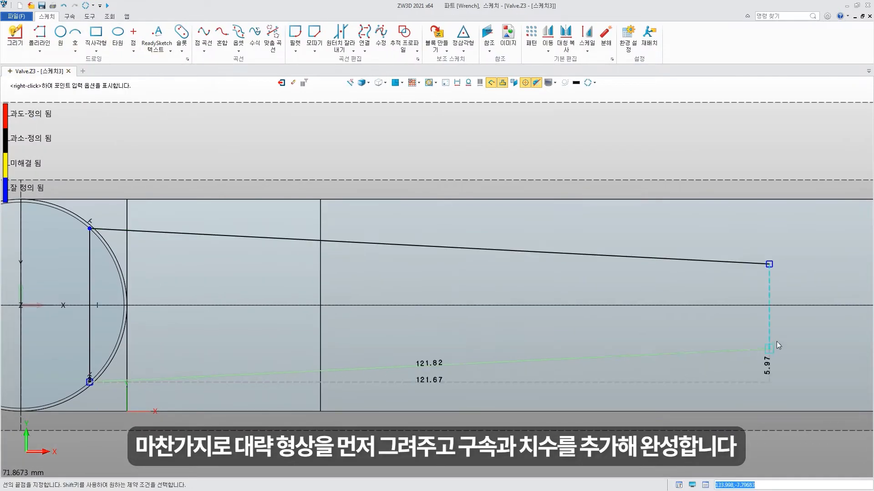
pyautogui.click(769, 349)
pyautogui.middleClick(651, 325)
pyautogui.middleClick(653, 330)
pyautogui.scroll(-3, 428, 347)
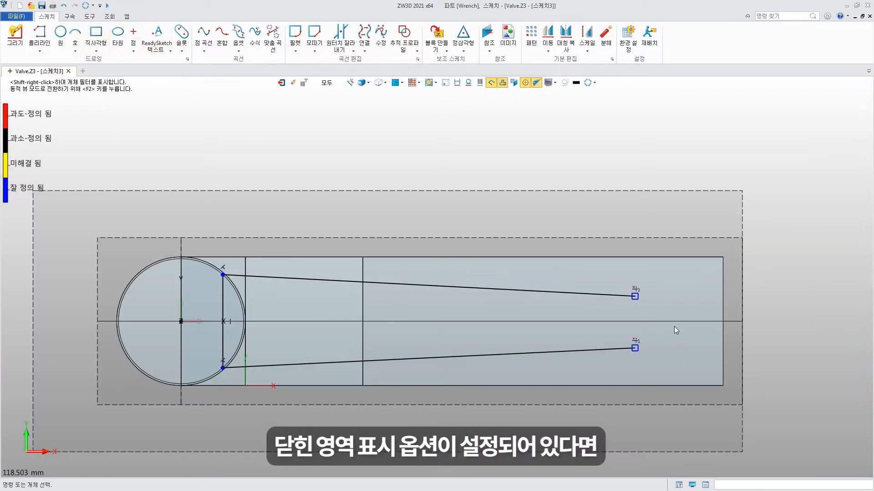
# - Close the open end of the tapered outline with a three-point arc of about 7.6 mm radius bulging outward
pyautogui.click(76, 38)
pyautogui.click(635, 296)
pyautogui.click(634, 348)
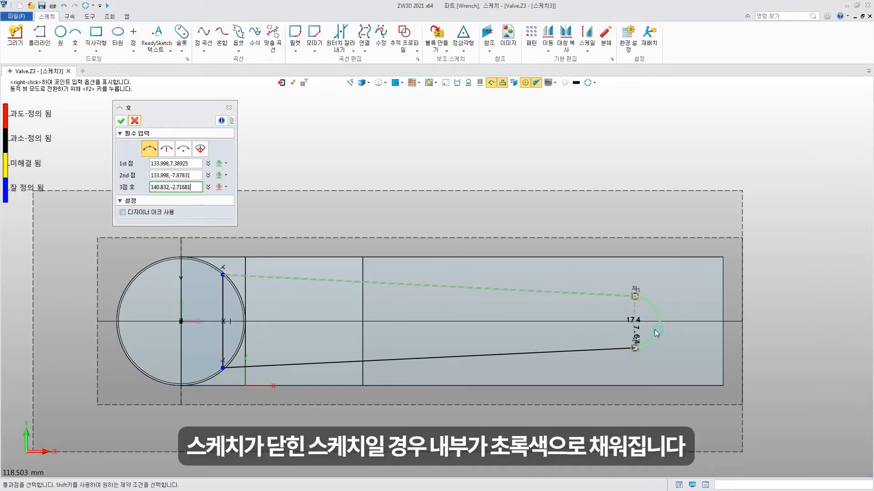
pyautogui.click(656, 331)
pyautogui.click(120, 121)
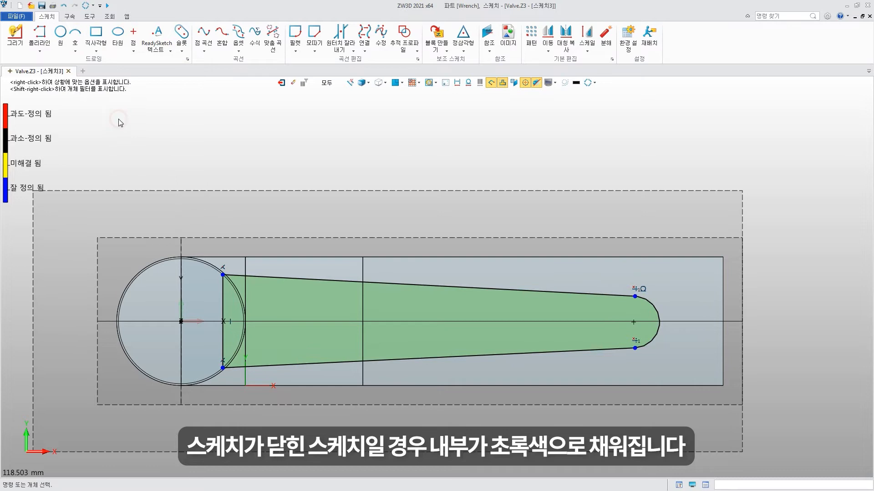
# - Add a tangent constraint between the end arc and the handle's far vertical edge
pyautogui.click(71, 18)
pyautogui.click(15, 37)
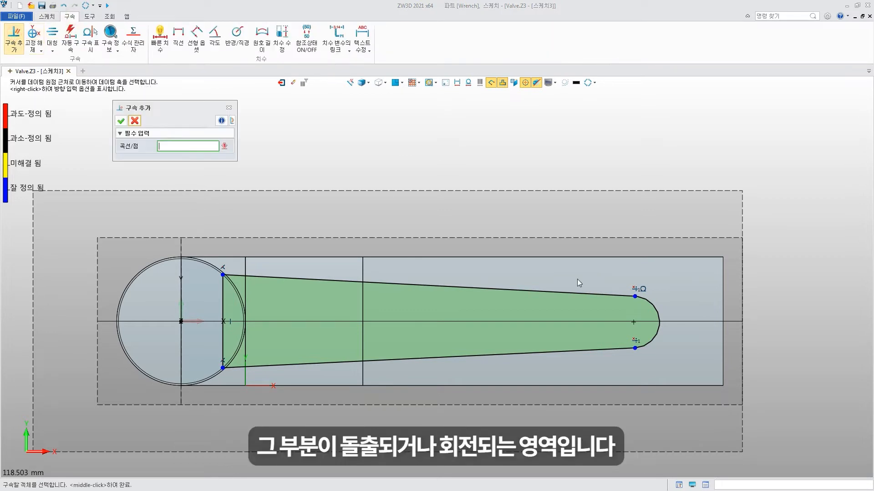
pyautogui.click(659, 316)
pyautogui.click(723, 312)
pyautogui.click(175, 170)
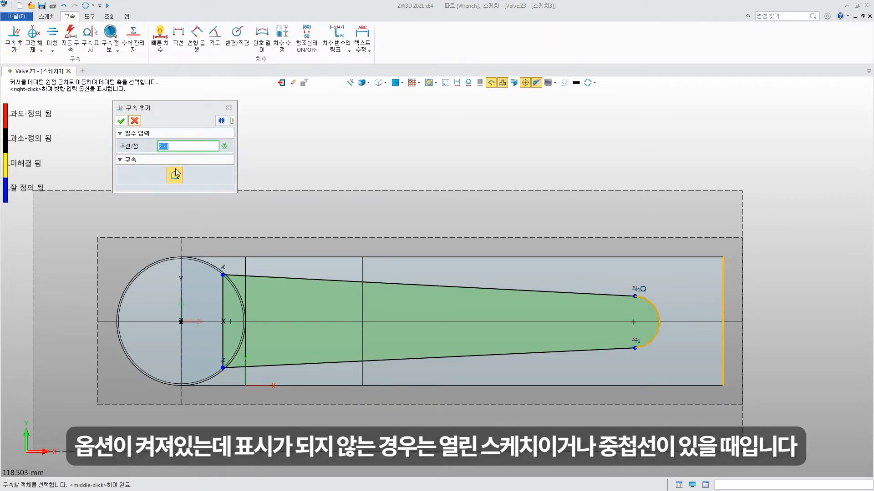
pyautogui.click(121, 120)
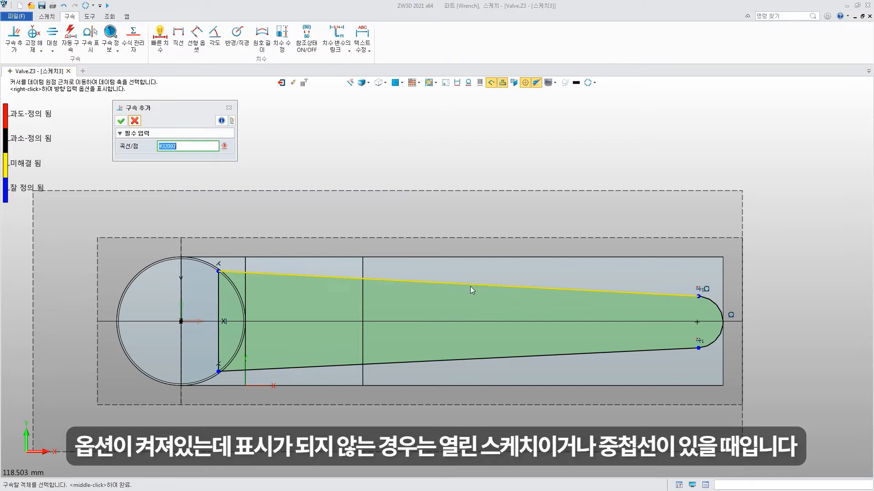
pyautogui.click(135, 121)
# - Make the upper and lower tapered lines symmetric about the horizontal XZ datum axis
pyautogui.click(53, 36)
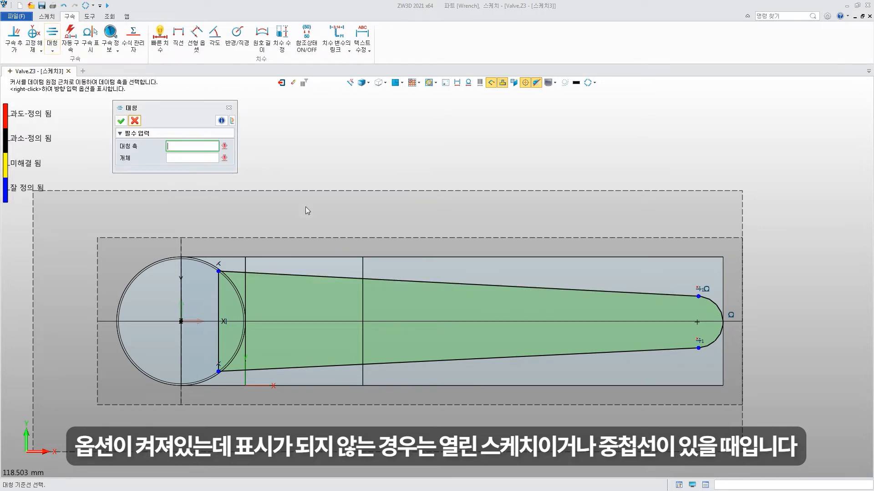
pyautogui.click(470, 321)
pyautogui.click(471, 359)
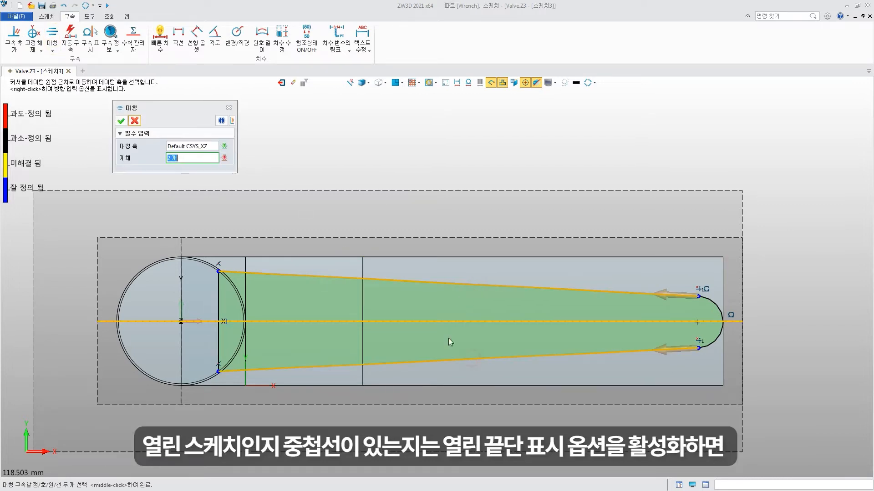
pyautogui.click(121, 121)
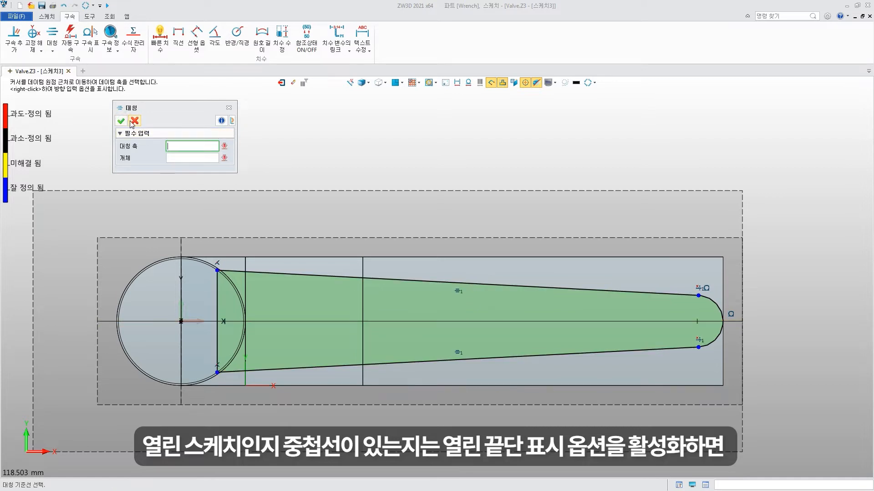
pyautogui.click(135, 121)
# - Dimension the end arc's radius as 8.5 mm
pyautogui.click(160, 38)
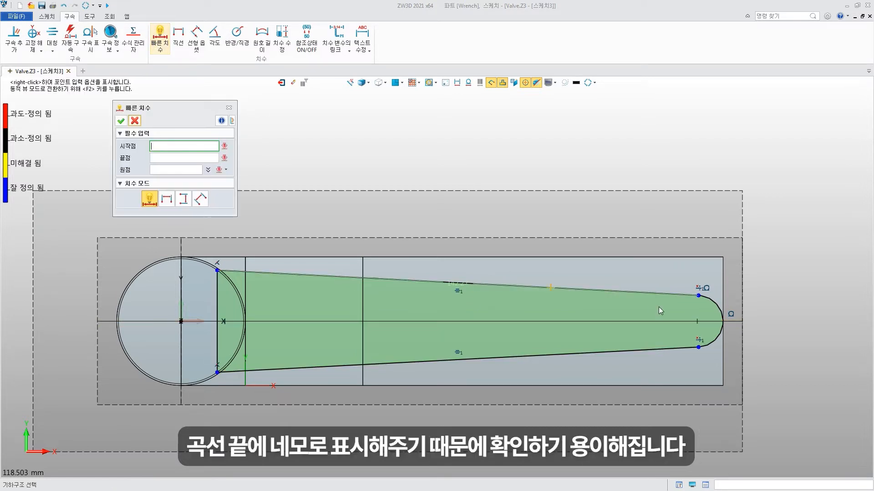
pyautogui.click(708, 298)
pyautogui.click(757, 270)
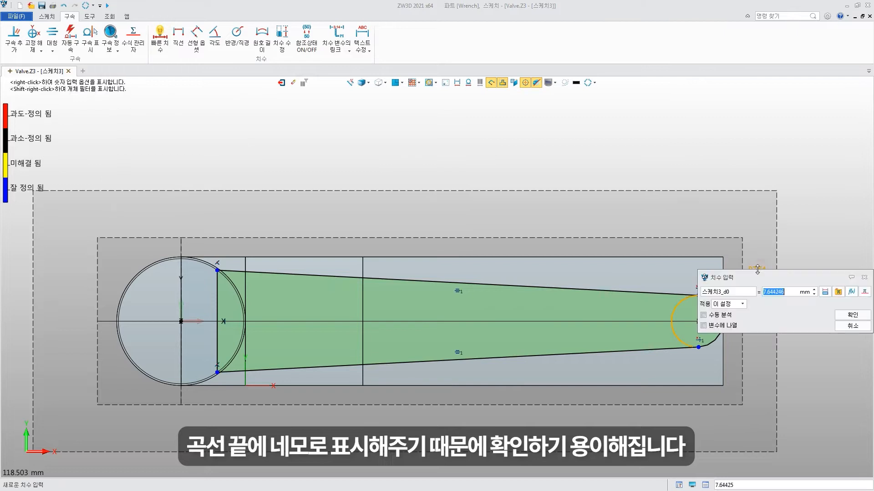
pyautogui.click(852, 315)
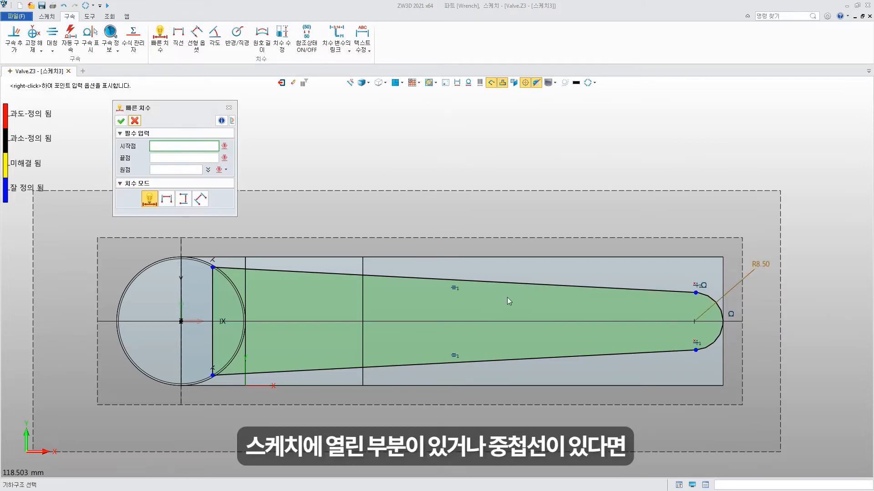
# - Dimension the angle between the upper tapered line and the horizontal axis as 1 degree
pyautogui.click(512, 283)
pyautogui.click(510, 321)
pyautogui.click(493, 304)
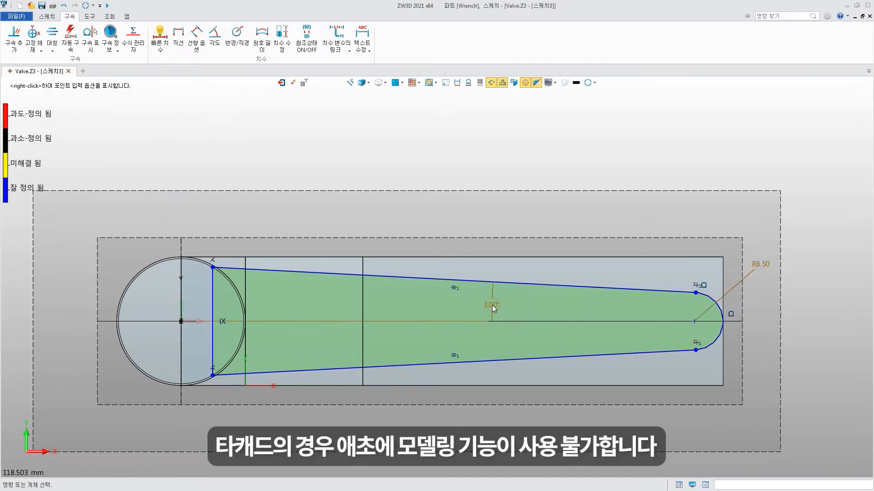
pyautogui.write('1')
pyautogui.click(645, 350)
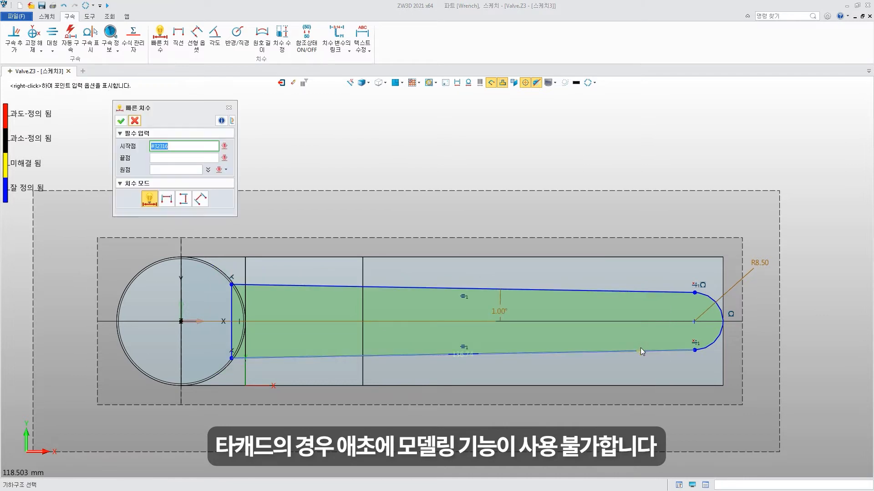
pyautogui.click(122, 121)
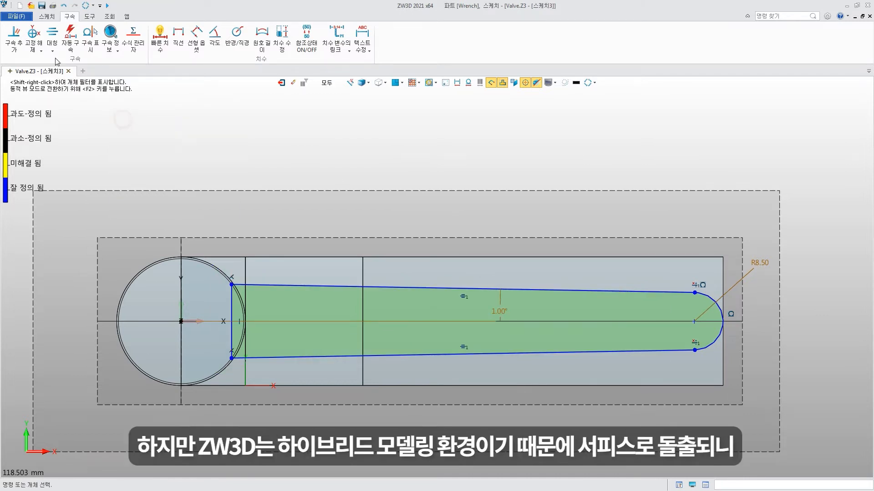
# - Draw a circle of about 5.6 mm radius centred on the grip's end arc centre
pyautogui.click(47, 17)
pyautogui.click(60, 36)
pyautogui.click(694, 321)
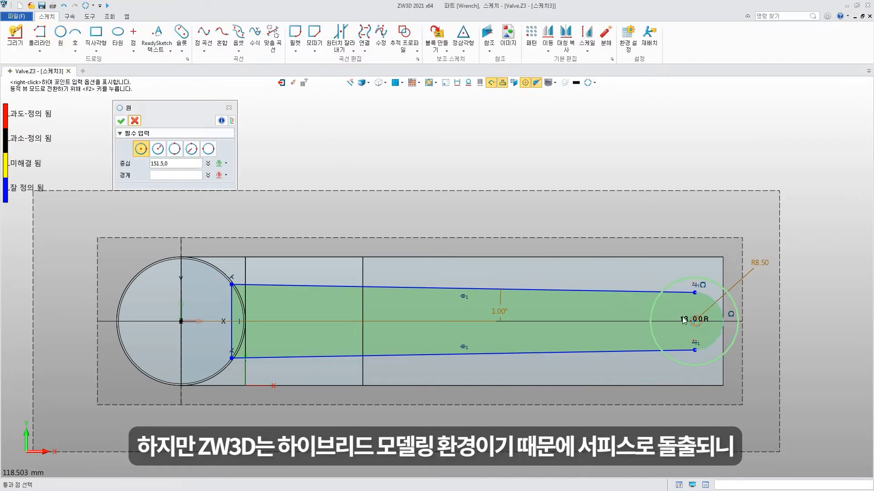
pyautogui.click(675, 318)
pyautogui.click(122, 120)
# - Dimension the hole circle's radius as 4.5 mm and exit the sketch
pyautogui.click(70, 16)
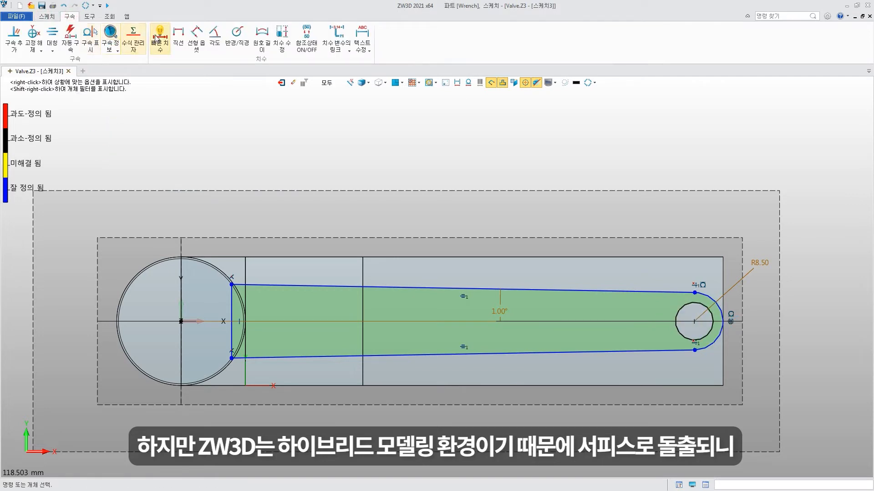
pyautogui.click(160, 39)
pyautogui.click(649, 247)
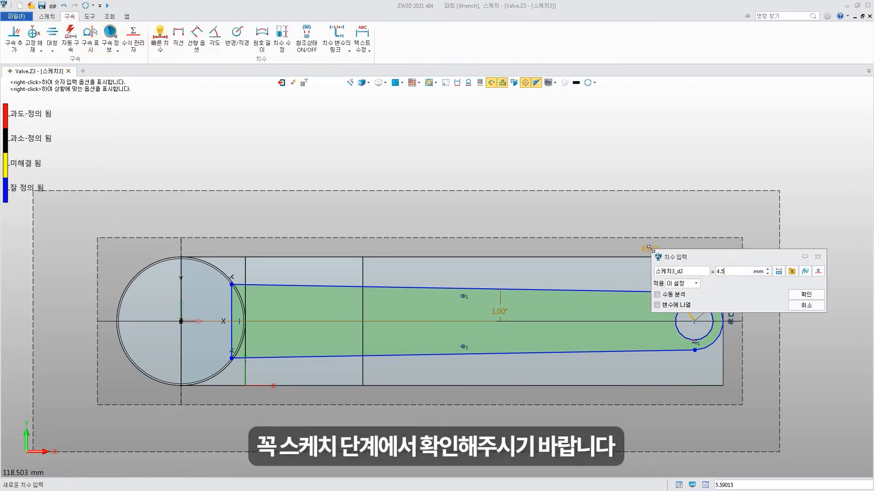
pyautogui.write('4.5')
pyautogui.press('Return')
pyautogui.click(135, 120)
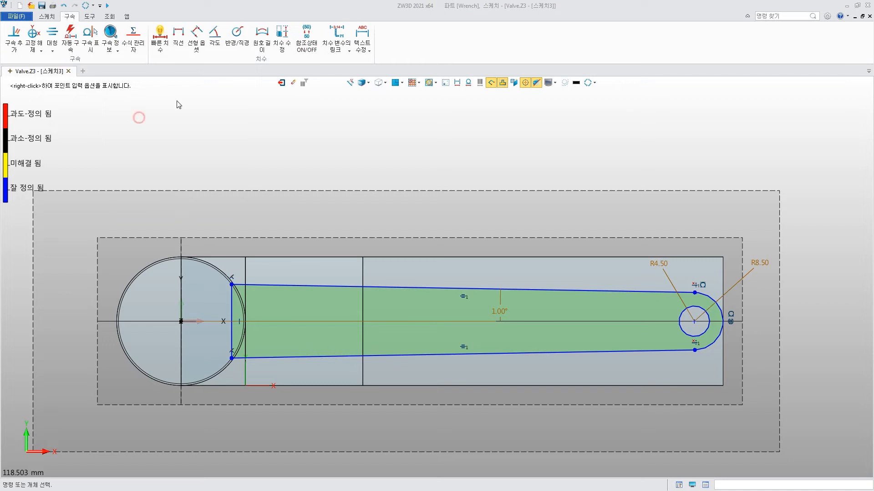
pyautogui.click(281, 82)
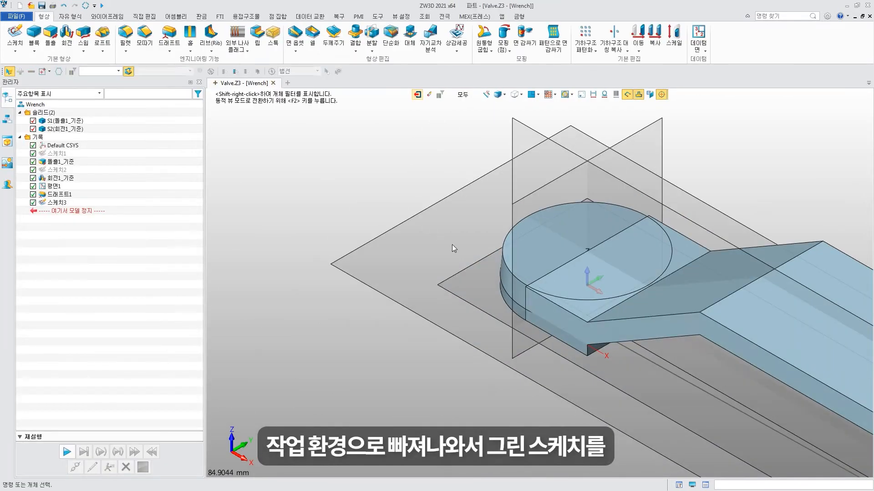
# - Extrude the grip sketch symmetrically by 50 mm, intersecting it with the handle solid
pyautogui.moveTo(569, 304); pyautogui.dragTo(296, 232, button='middle')
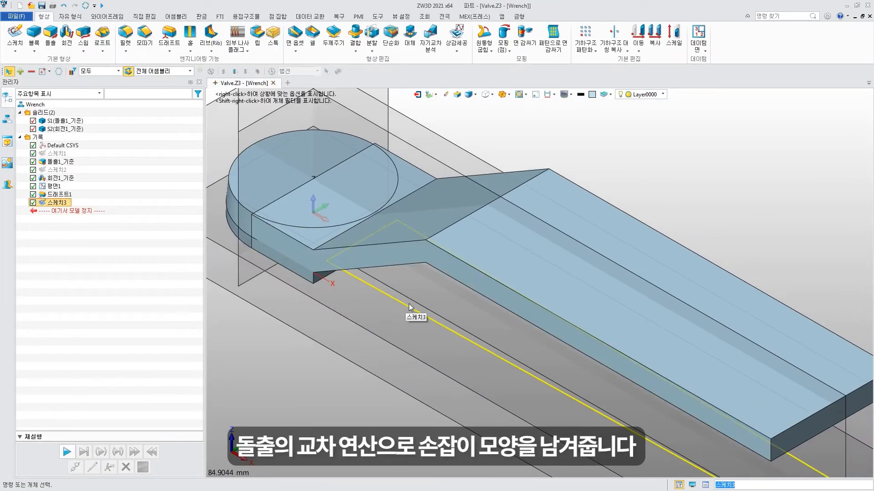
pyautogui.click(57, 203)
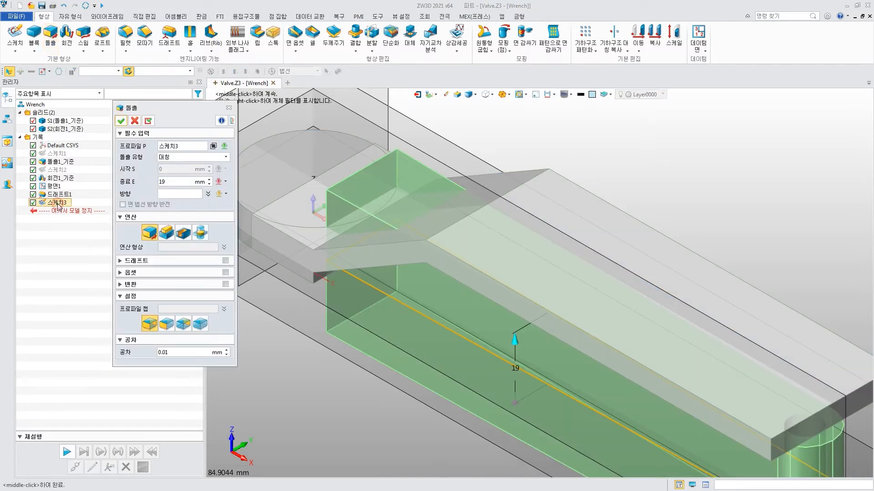
pyautogui.click(201, 233)
pyautogui.click(193, 248)
pyautogui.click(583, 273)
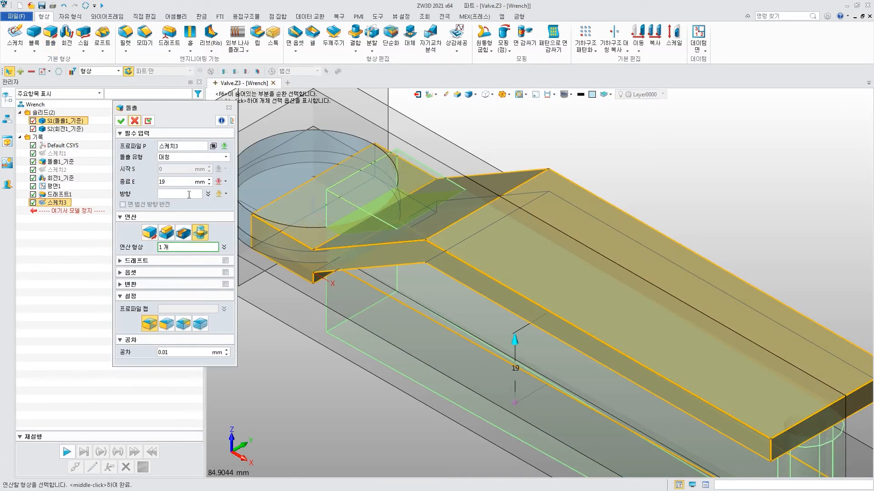
pyautogui.moveTo(181, 183); pyautogui.dragTo(118, 187)
pyautogui.write('50')
pyautogui.press('Return')
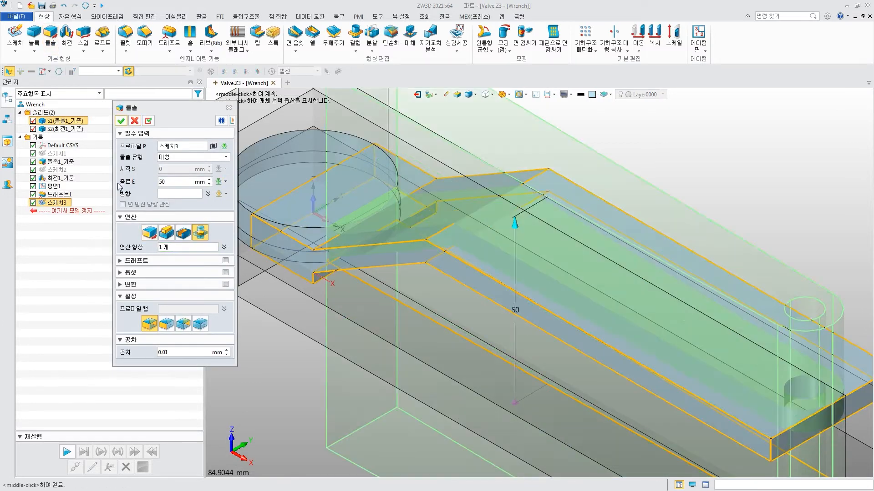
pyautogui.click(121, 120)
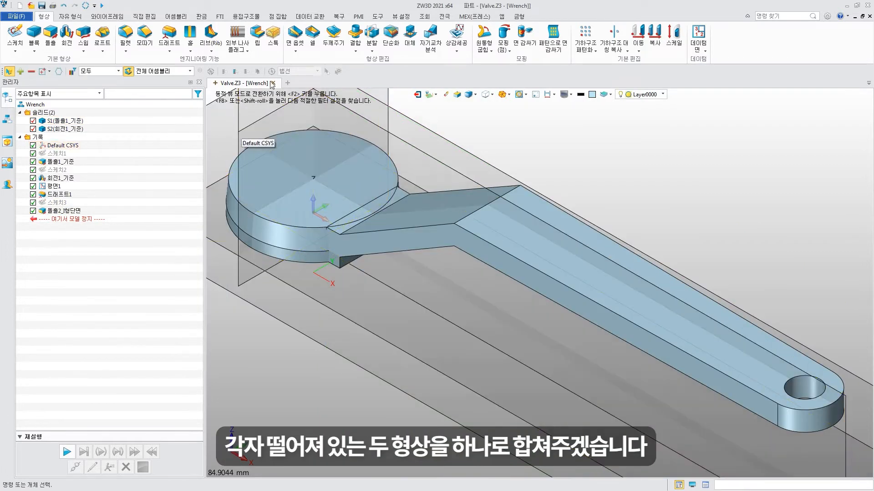
# - Combine the handle as the base with the round end into a single solid
pyautogui.click(356, 33)
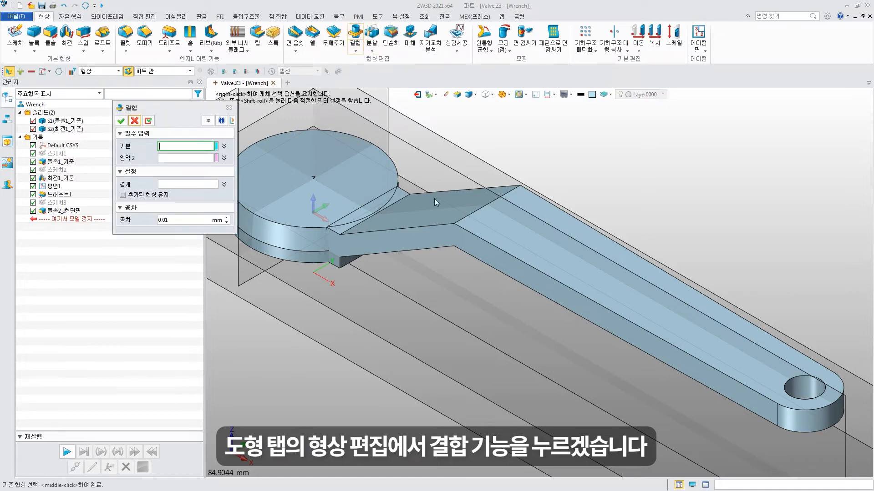
pyautogui.click(437, 200)
pyautogui.click(288, 174)
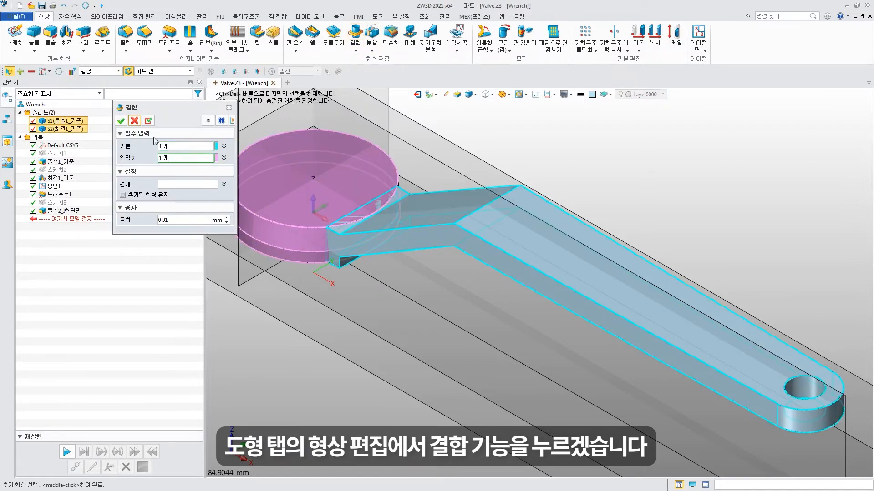
pyautogui.click(125, 122)
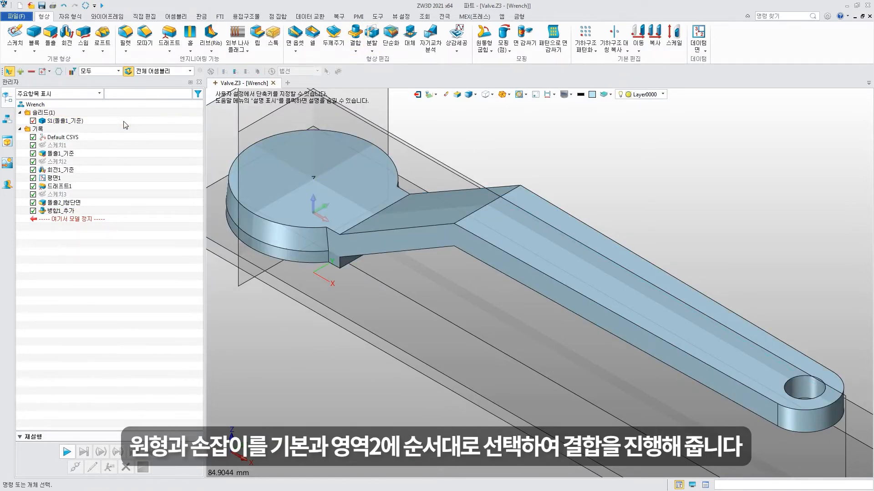
# - Start a new sketch on the default XY plane of the wrench
pyautogui.hotkey('ctrl', 'a')
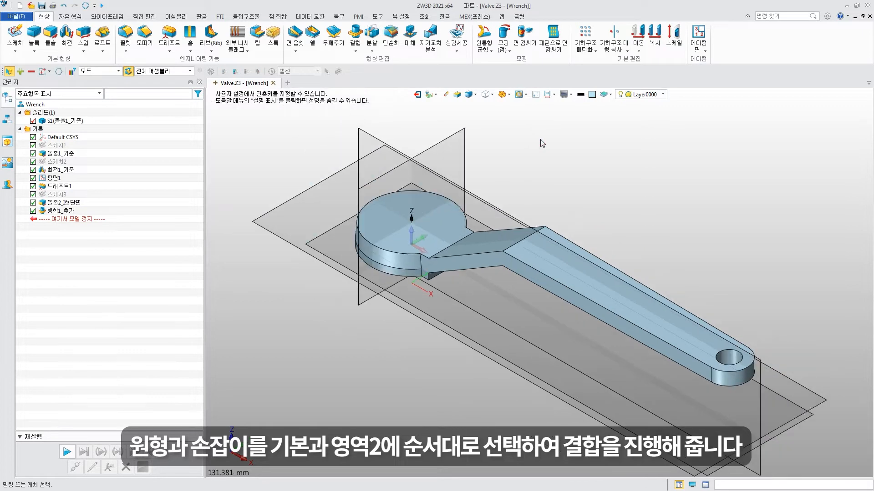
pyautogui.click(15, 34)
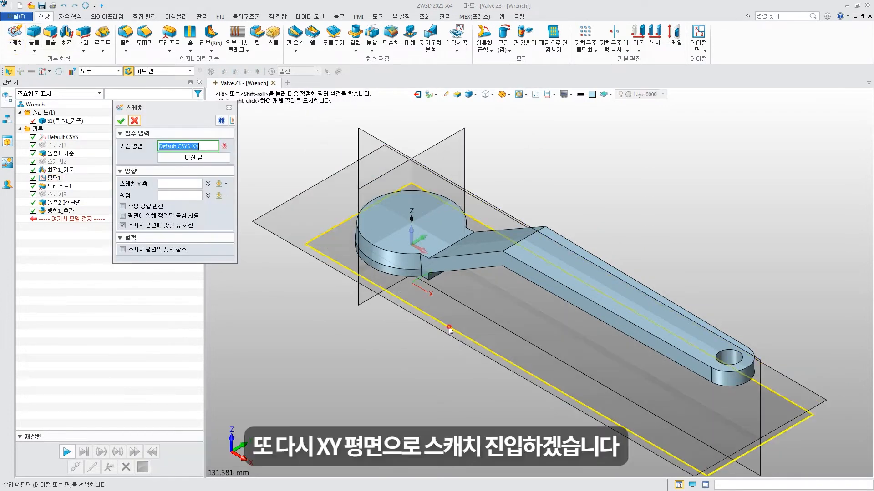
pyautogui.click(120, 120)
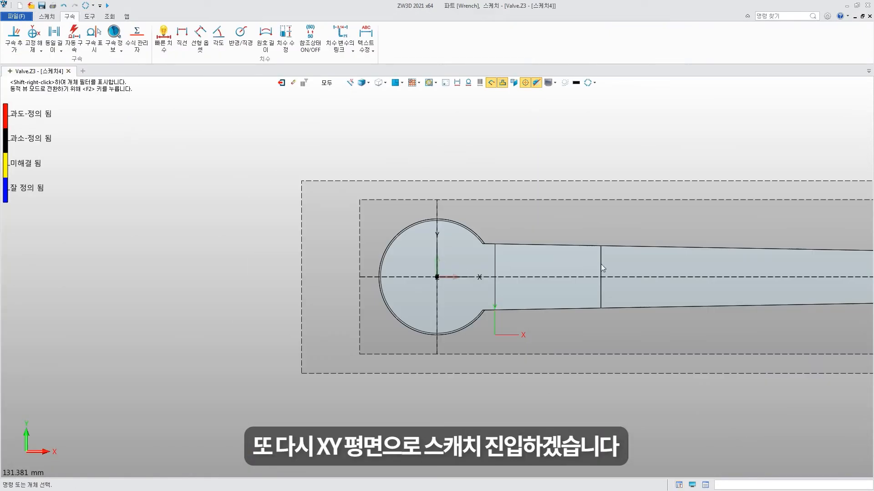
pyautogui.moveTo(601, 266); pyautogui.dragTo(450, 446, button='right')
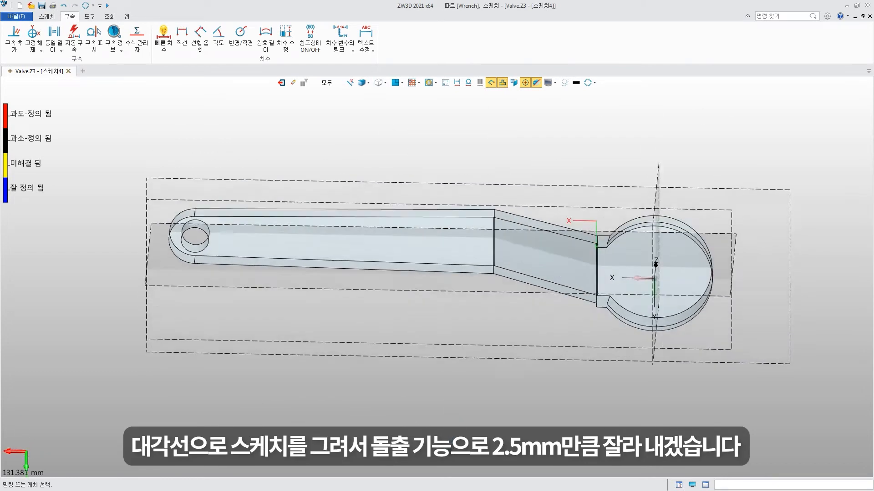
pyautogui.moveTo(455, 335); pyautogui.dragTo(444, 324, button='right')
pyautogui.hotkey('ctrl', 'h')
pyautogui.click(53, 17)
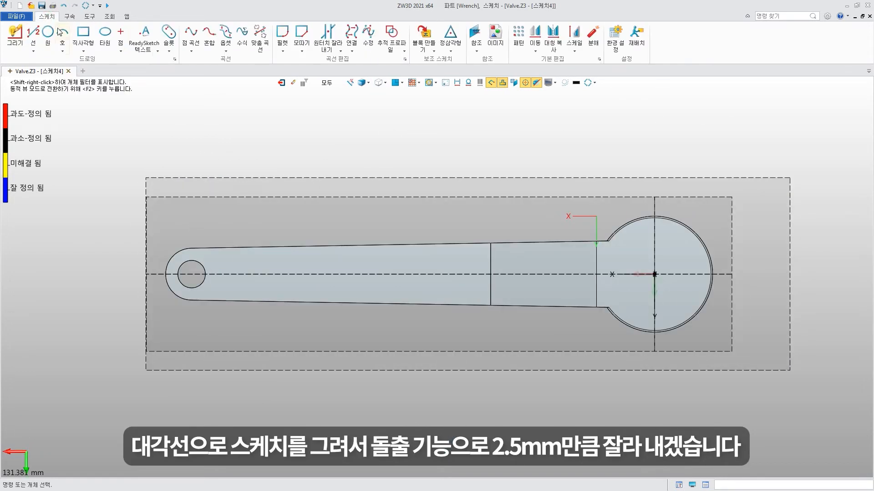
# - Project the round end's outer circular edge into the sketch as a reference curve
pyautogui.click(477, 34)
pyautogui.scroll(5, 695, 237)
pyautogui.scroll(3, 698, 233)
pyautogui.click(699, 232)
pyautogui.scroll(-2, 547, 295)
pyautogui.moveTo(547, 295); pyautogui.dragTo(520, 210, button='middle')
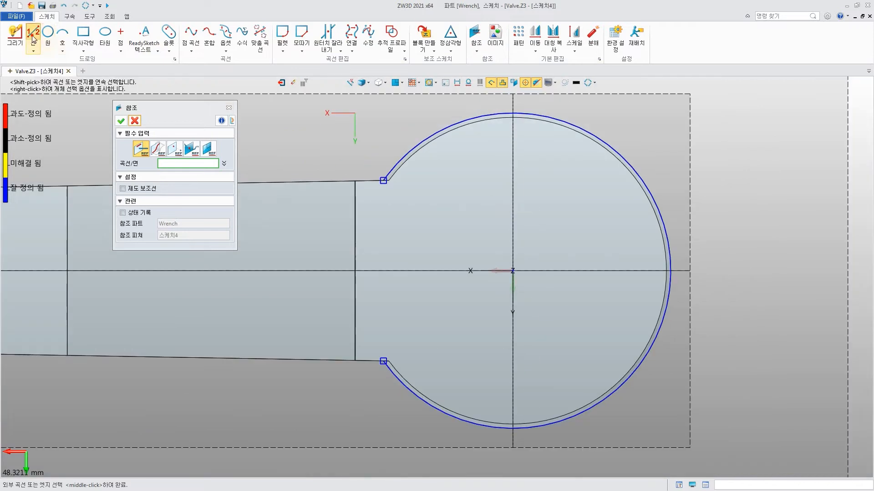
# - Draw a diagonal line across the round end at about 49 degrees, with both endpoints on the referenced arc
pyautogui.click(33, 40)
pyautogui.click(418, 397)
pyautogui.click(622, 157)
pyautogui.middleClick(622, 158)
# - Constrain the diagonal line to pass through the sketch origin
pyautogui.click(69, 16)
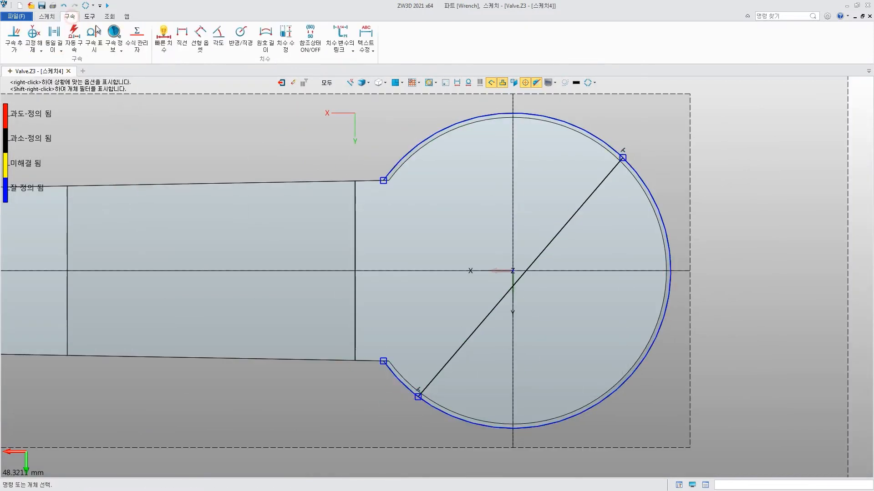
pyautogui.click(14, 38)
pyautogui.click(547, 246)
pyautogui.click(513, 271)
pyautogui.click(121, 121)
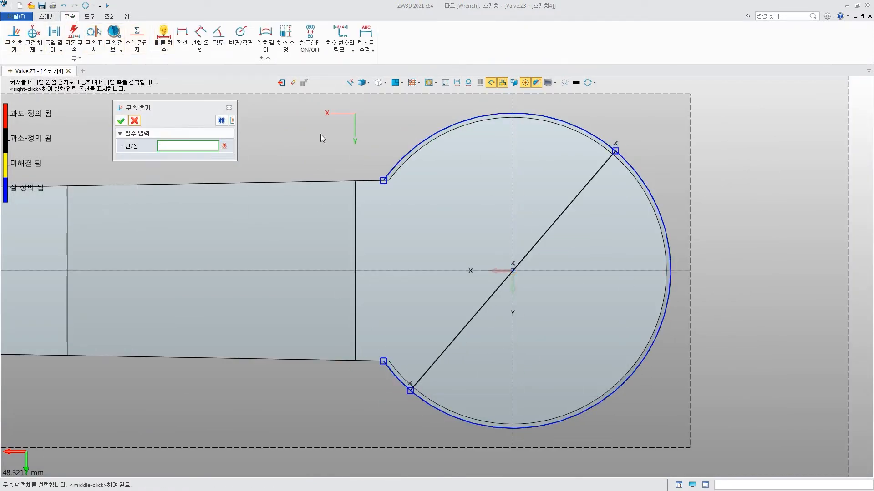
pyautogui.click(135, 121)
# - Dimension the angle between the diagonal line and the horizontal axis as 45 degrees
pyautogui.click(164, 36)
pyautogui.click(542, 236)
pyautogui.click(591, 270)
pyautogui.click(599, 247)
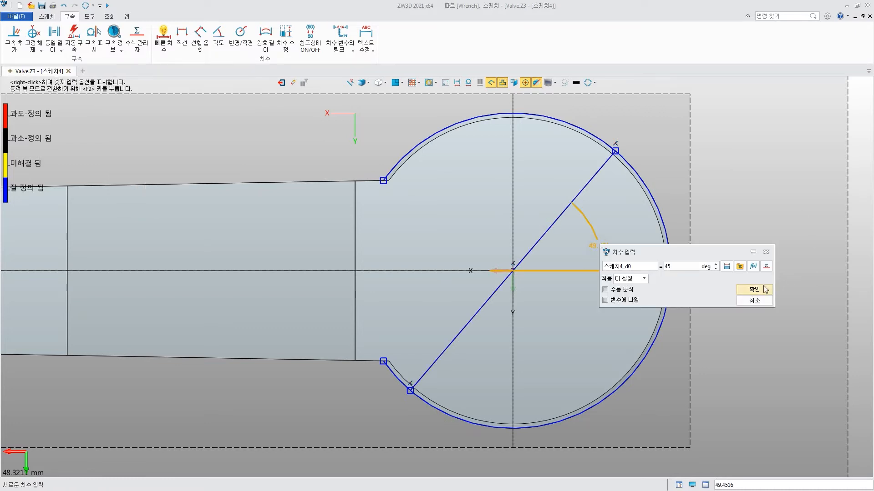
pyautogui.click(754, 289)
pyautogui.click(134, 121)
# - Trim the referenced arc on the handle side of the diagonal to leave a closed half disc, and exit the sketch
pyautogui.click(46, 17)
pyautogui.click(327, 40)
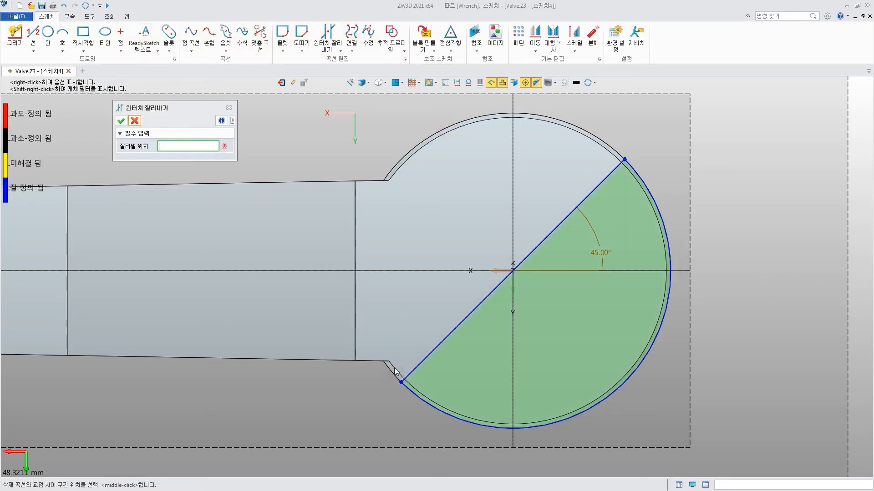
pyautogui.click(134, 121)
pyautogui.click(281, 82)
# - Cut the half-disc profile out of the round end with a one-sided 2.5 mm extrusion
pyautogui.click(50, 37)
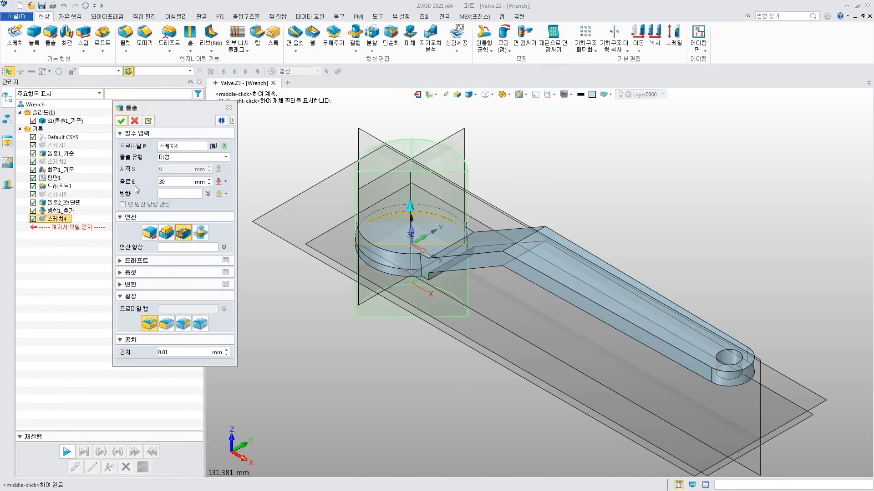
pyautogui.click(183, 157)
pyautogui.click(178, 165)
pyautogui.click(178, 180)
pyautogui.click(121, 121)
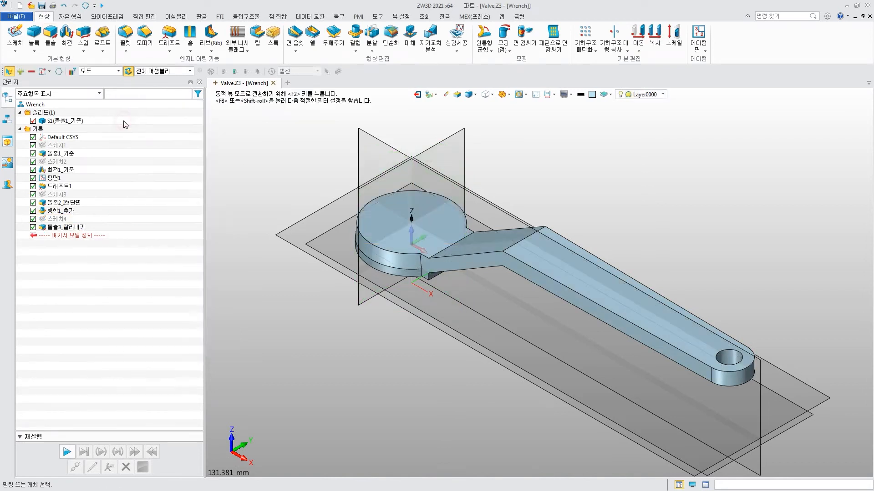
# - Start a sketch on the XY plane and draw a rectangle centred on the origin, rotated 45 degrees
pyautogui.click(21, 35)
pyautogui.click(405, 299)
pyautogui.click(123, 122)
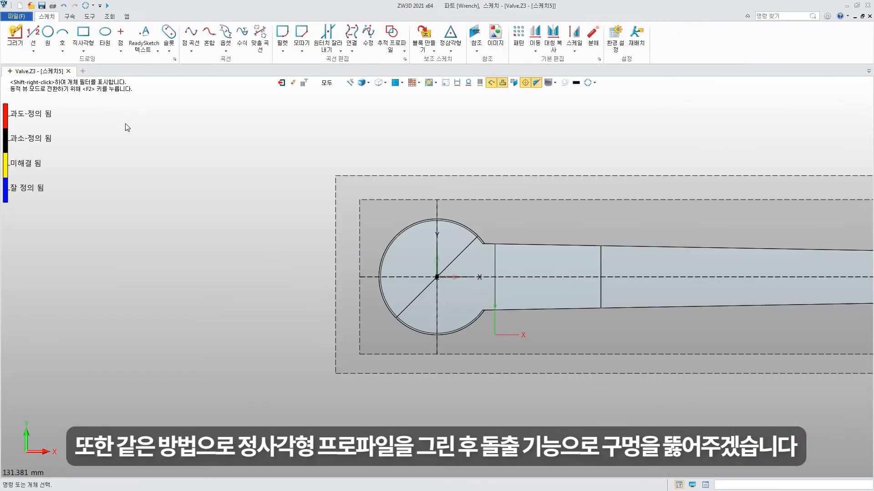
pyautogui.click(83, 50)
pyautogui.click(92, 64)
pyautogui.click(437, 277)
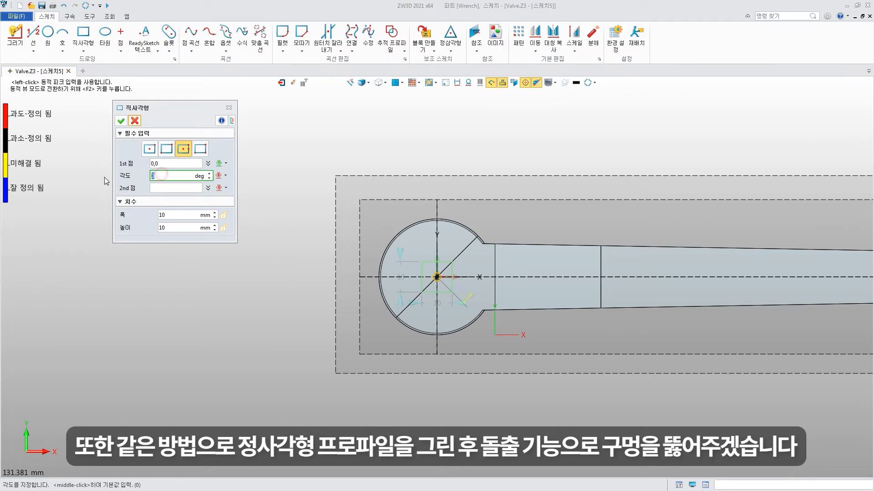
pyautogui.write('45')
pyautogui.press('Return')
pyautogui.click(438, 248)
pyautogui.scroll(5, 455, 282)
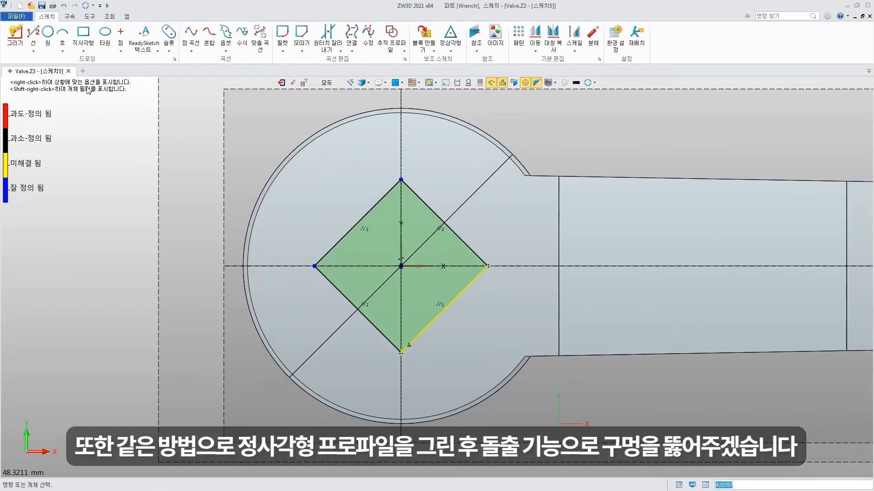
# - Dimension the rectangle's rotation from the horizontal axis as 45 degrees and its upper-left side as 11 mm
pyautogui.click(69, 16)
pyautogui.click(163, 39)
pyautogui.click(374, 209)
pyautogui.click(490, 219)
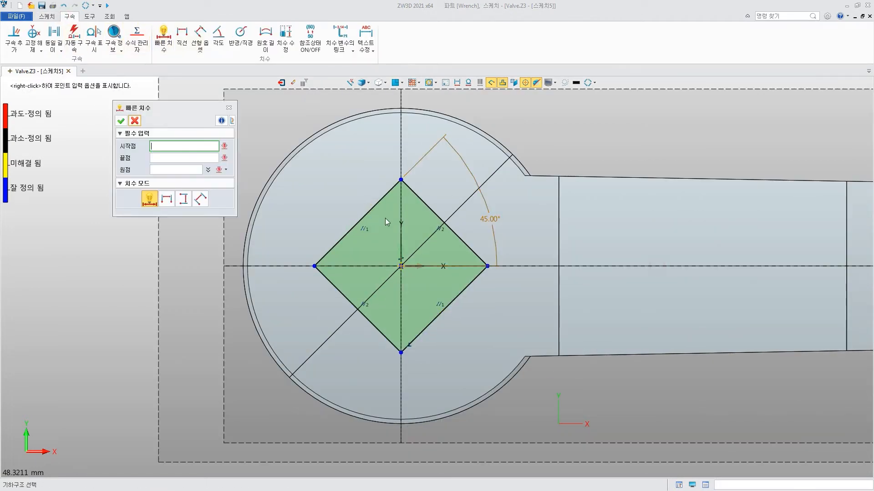
pyautogui.click(320, 202)
pyautogui.click(135, 121)
# - Apply an equal length constraint to the rectangle's adjacent sides and exit the sketch
pyautogui.click(54, 35)
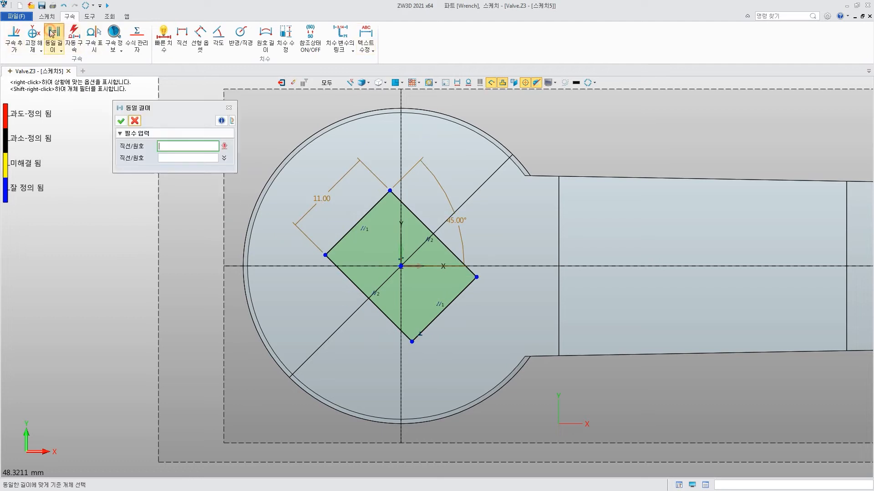
pyautogui.click(424, 223)
pyautogui.middleClick(424, 223)
pyautogui.click(134, 121)
pyautogui.click(282, 83)
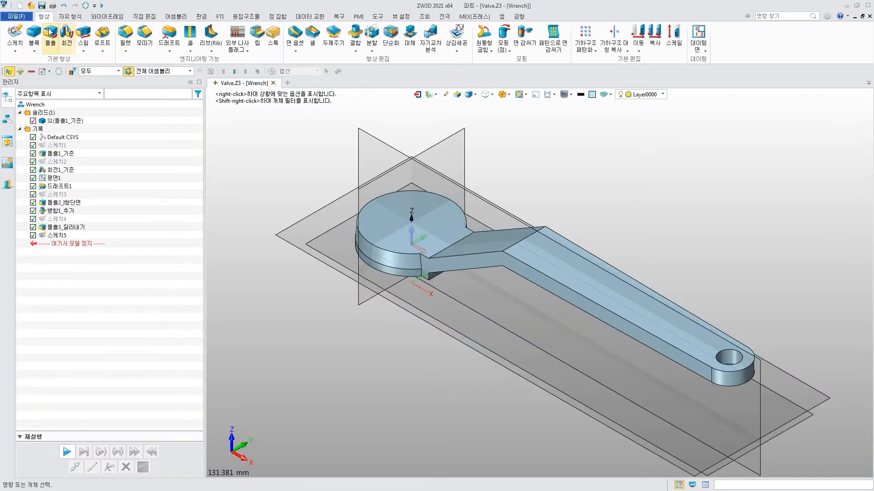
# - Cut the square profile through the round end with a symmetric extrusion
pyautogui.click(50, 35)
pyautogui.click(57, 236)
pyautogui.click(225, 157)
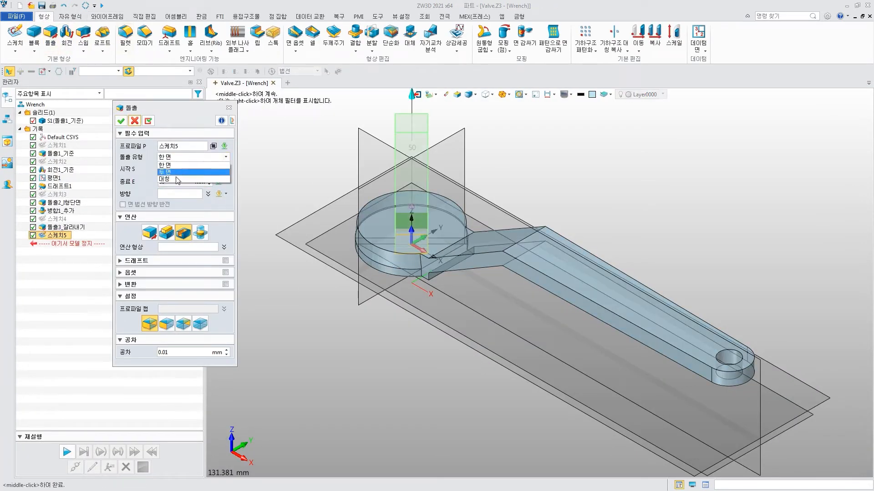
pyautogui.click(182, 180)
pyautogui.click(121, 121)
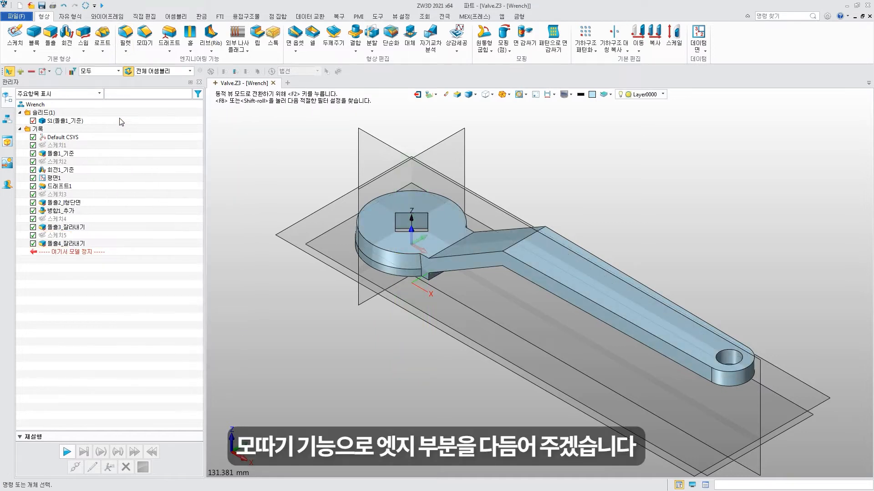
# - Chamfer the upper circular edge of the wrench's round end with a 2.5 mm setback
pyautogui.click(139, 34)
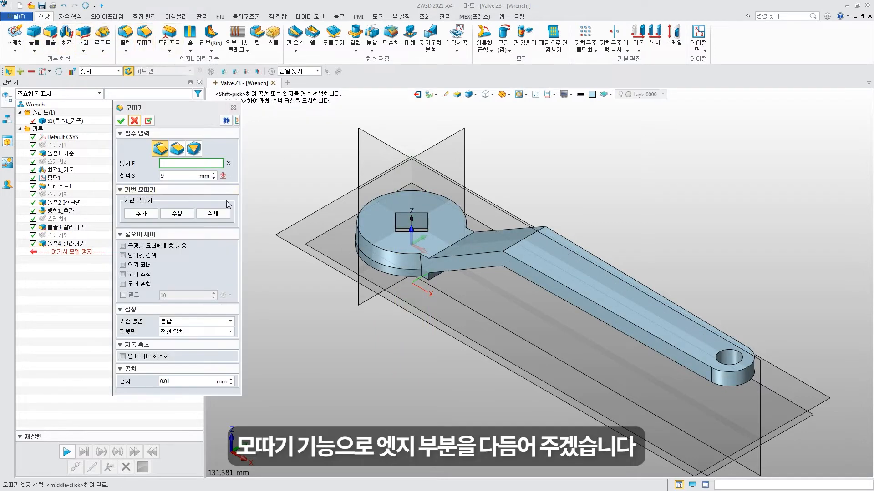
pyautogui.click(383, 249)
pyautogui.click(382, 245)
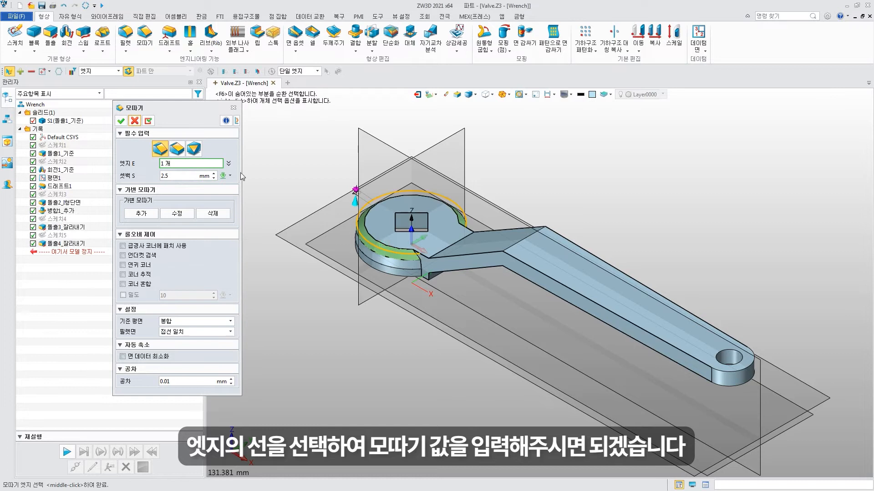
pyautogui.click(121, 121)
# - Fillet the junction where the wrench's neck meets the round end
pyautogui.click(125, 34)
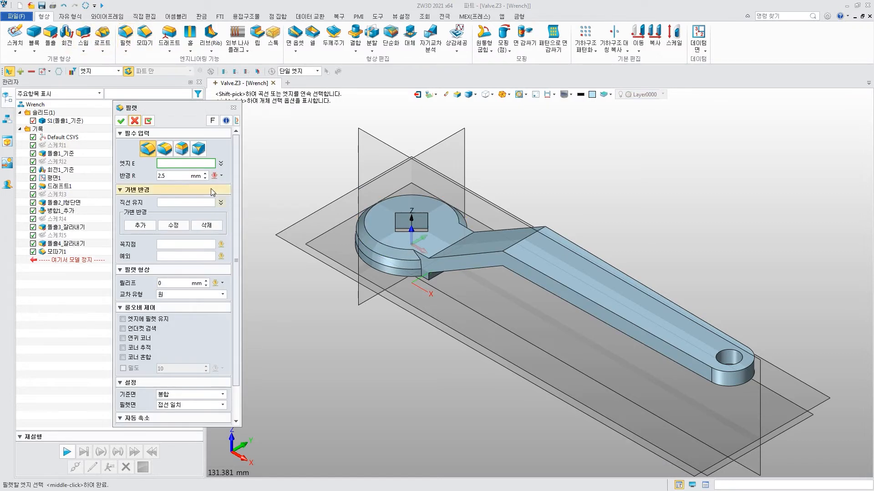
pyautogui.scroll(5, 421, 260)
pyautogui.click(438, 336)
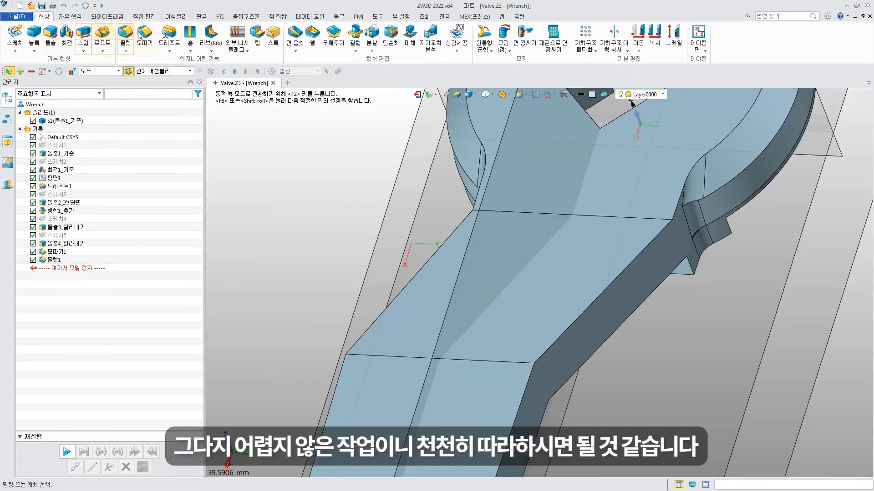
# - Fillet the two crosswise bend edges on the upper side of the wrench's neck
pyautogui.click(554, 214)
pyautogui.click(448, 359)
pyautogui.moveTo(178, 176); pyautogui.dragTo(110, 180)
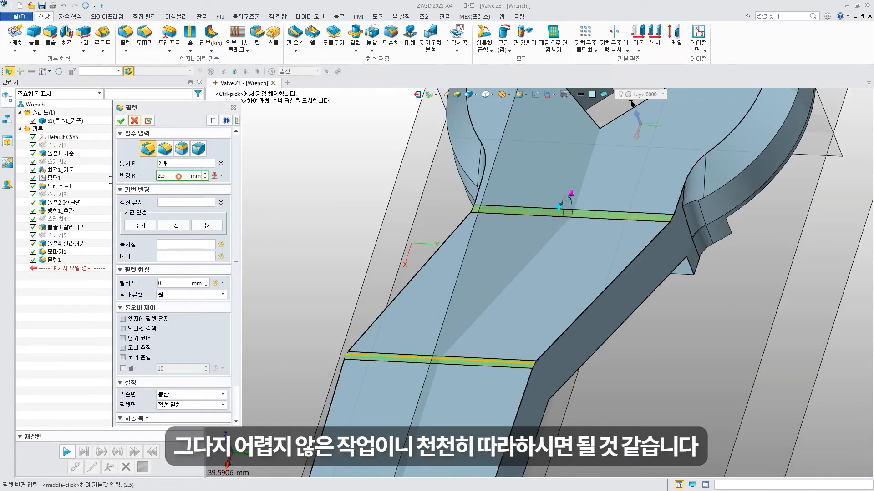
pyautogui.middleClick(357, 182)
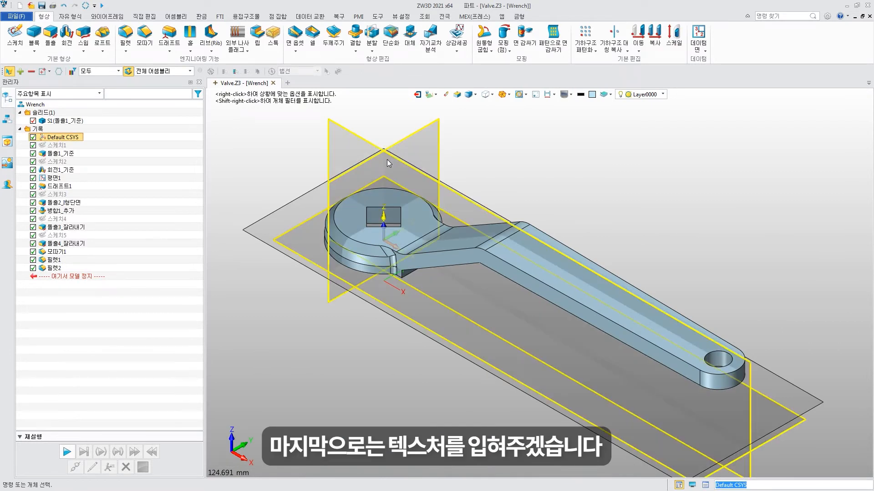
# - Set the face colour of the whole wrench body to RGB 147, 144, 140
pyautogui.click(401, 17)
pyautogui.click(138, 36)
pyautogui.click(408, 241)
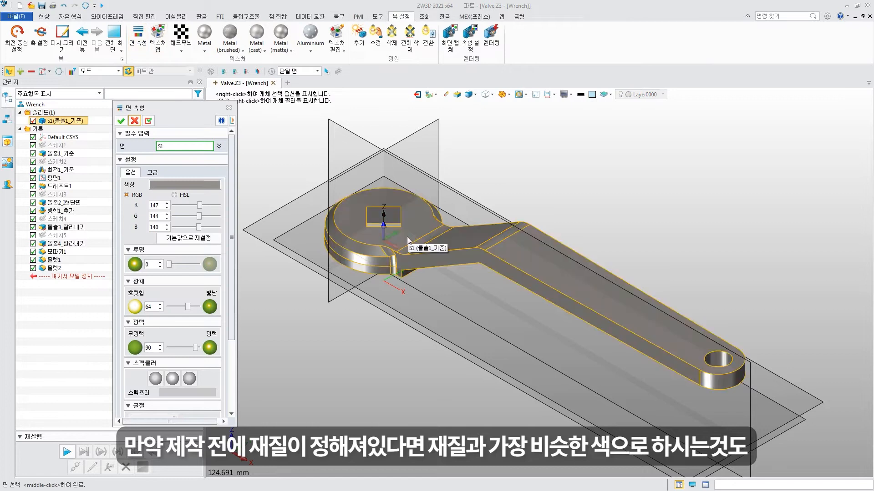
pyautogui.middleClick(408, 241)
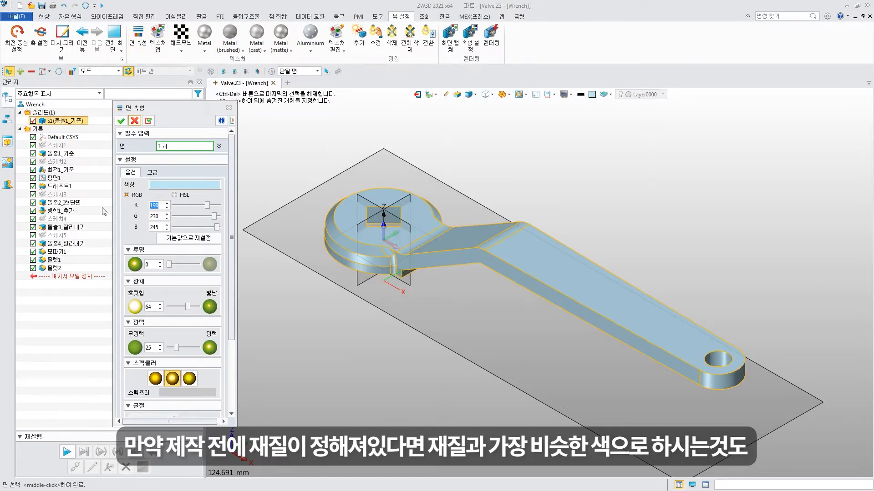
pyautogui.write('147')
pyautogui.press('Tab')
pyautogui.write('144')
pyautogui.press('Tab')
pyautogui.write('140')
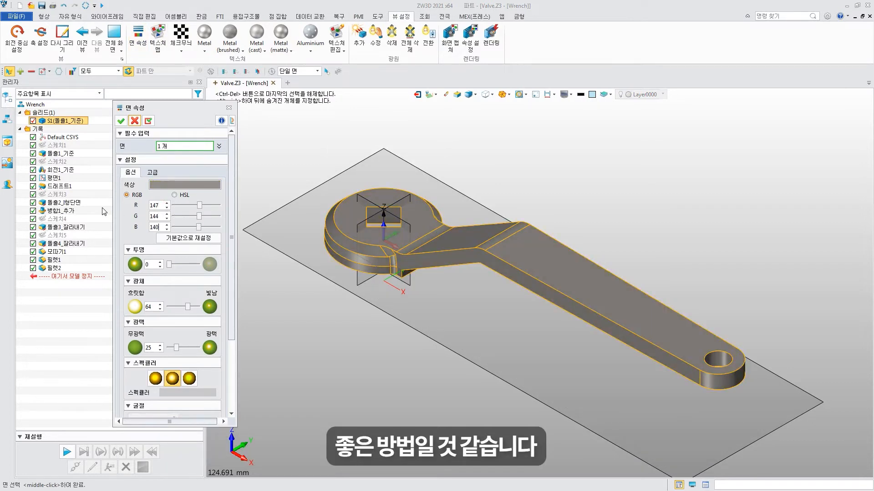
pyautogui.click(121, 121)
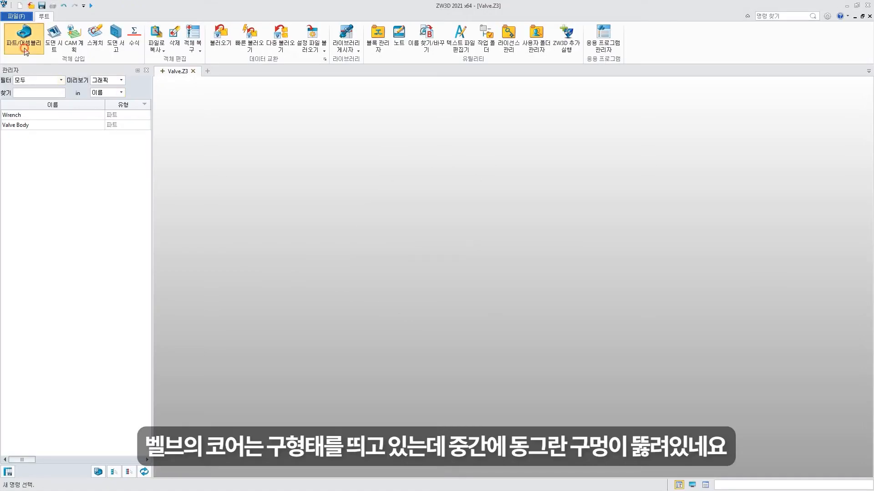
# - Create a new part named Valve Core in the Valve.Z3 file
pyautogui.click(24, 48)
pyautogui.write('Valve Cor')
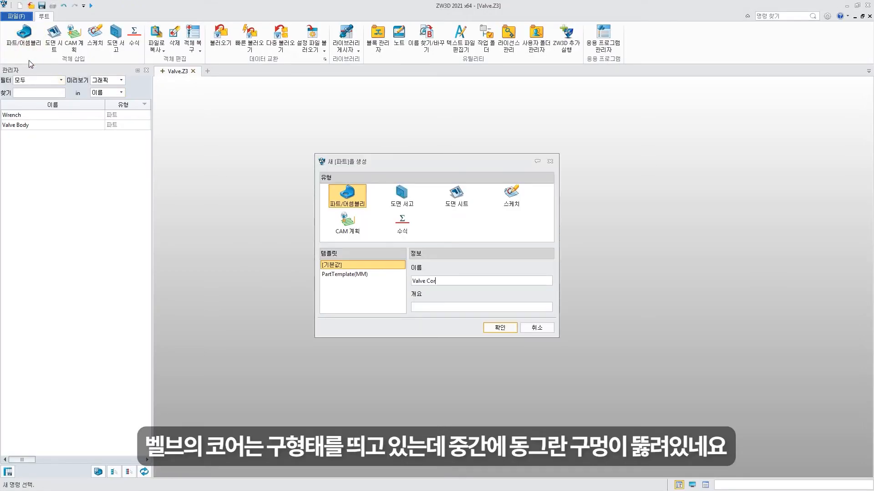
pyautogui.write('e')
pyautogui.click(500, 327)
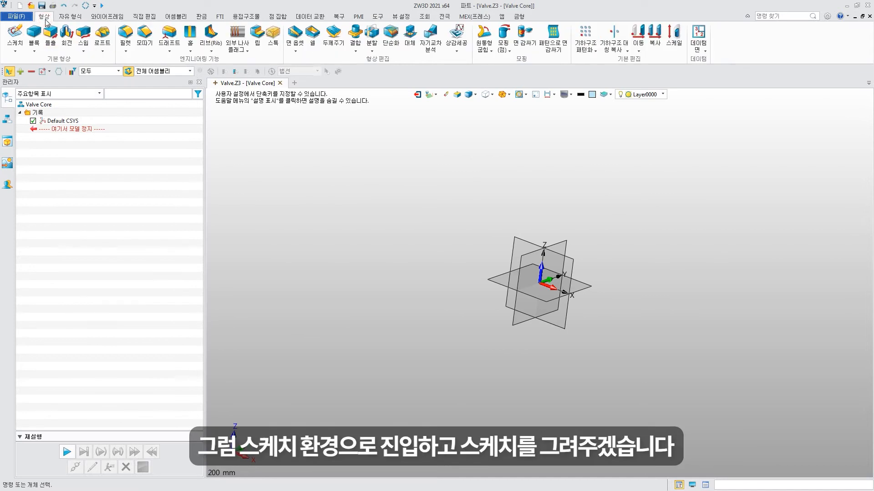
# - Start a sketch on the YZ plane and draw a short vertical line above and to the right of the origin
pyautogui.click(21, 34)
pyautogui.click(526, 330)
pyautogui.click(122, 123)
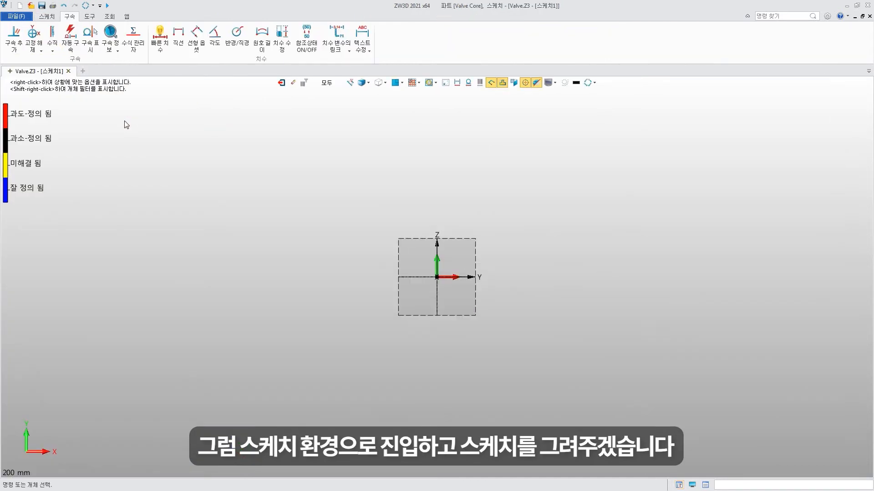
pyautogui.click(33, 34)
pyautogui.click(488, 224)
pyautogui.click(488, 241)
pyautogui.click(121, 121)
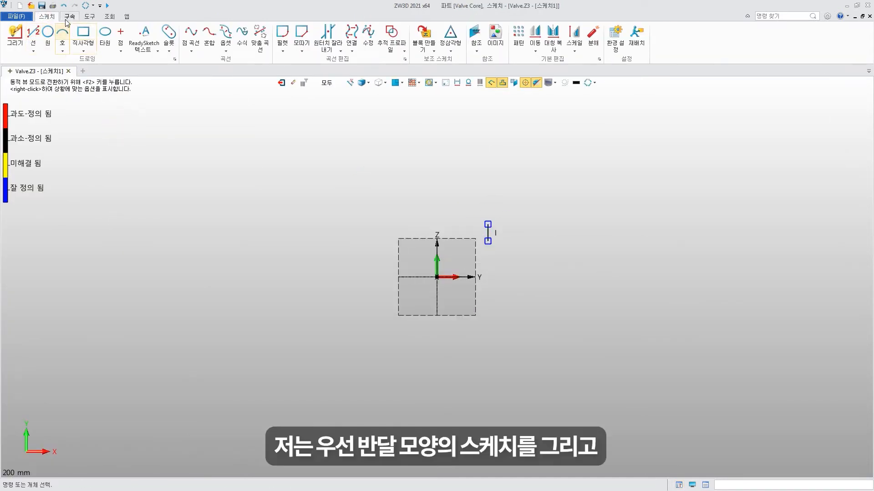
# - Dimension the vertical line's horizontal distance from the origin as 17 mm
pyautogui.click(69, 17)
pyautogui.click(160, 37)
pyautogui.click(439, 266)
pyautogui.click(488, 241)
pyautogui.click(467, 340)
pyautogui.write('17')
pyautogui.press('Return')
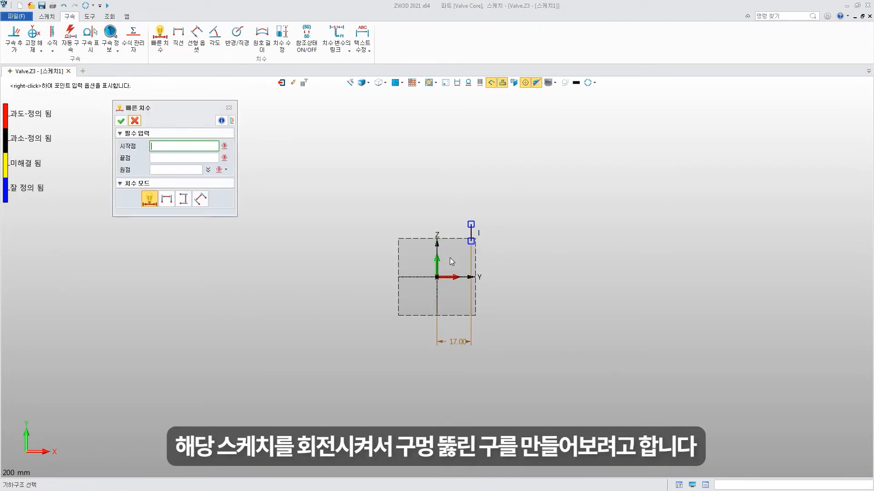
# - Dimension the height of the line's lower endpoint above the horizontal axis as 10 mm
pyautogui.click(470, 242)
pyautogui.click(470, 277)
pyautogui.click(516, 262)
pyautogui.write('10')
pyautogui.click(671, 306)
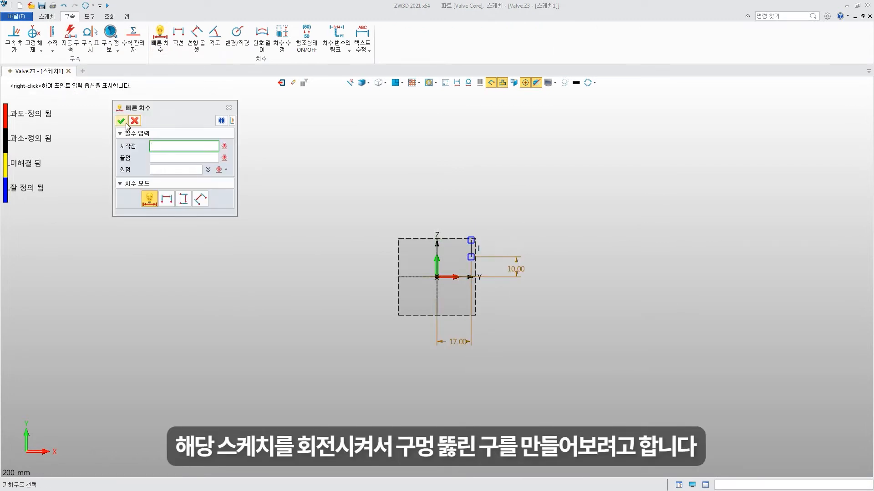
pyautogui.click(122, 121)
# - Mirror the short line about the vertical axis, keeping the original
pyautogui.click(48, 17)
pyautogui.click(554, 38)
pyautogui.click(471, 249)
pyautogui.click(182, 159)
pyautogui.click(437, 259)
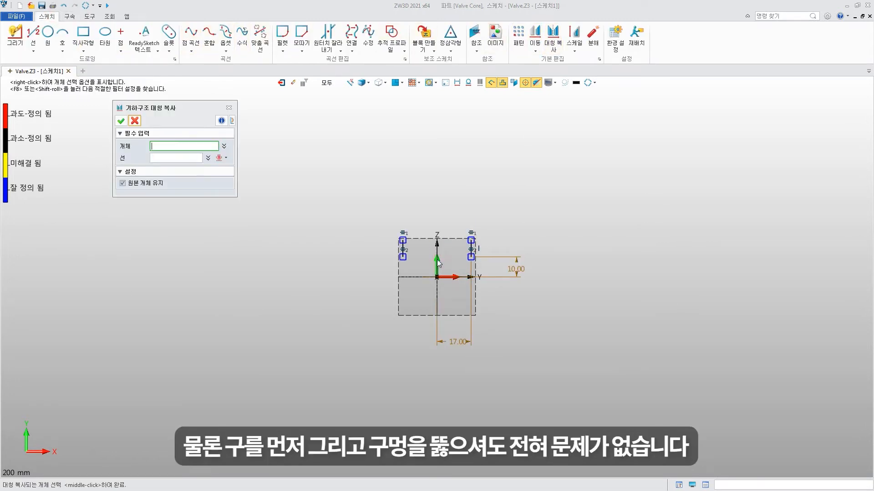
pyautogui.click(121, 121)
pyautogui.click(69, 17)
pyautogui.click(70, 39)
pyautogui.click(135, 120)
# - Draw a circle centred on the origin that encloses both vertical lines
pyautogui.click(47, 17)
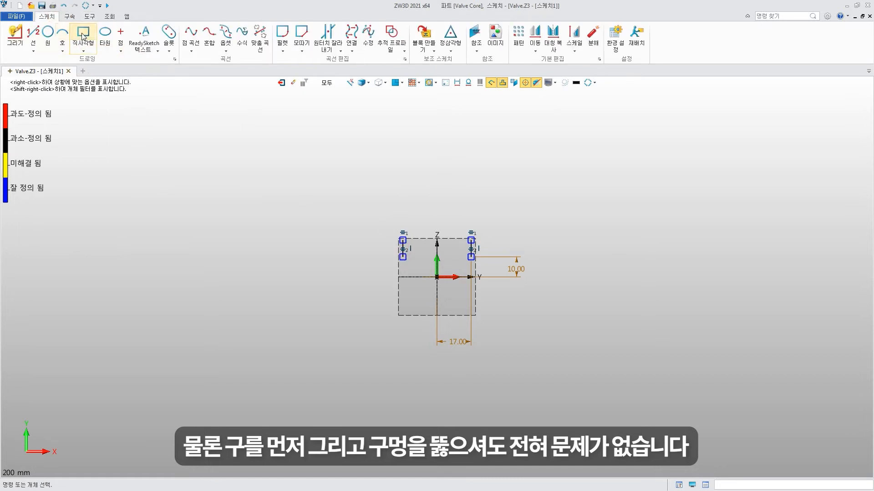
pyautogui.click(48, 34)
pyautogui.click(437, 278)
pyautogui.click(446, 224)
pyautogui.click(121, 121)
# - Dimension the circle's radius as 21 mm
pyautogui.click(69, 17)
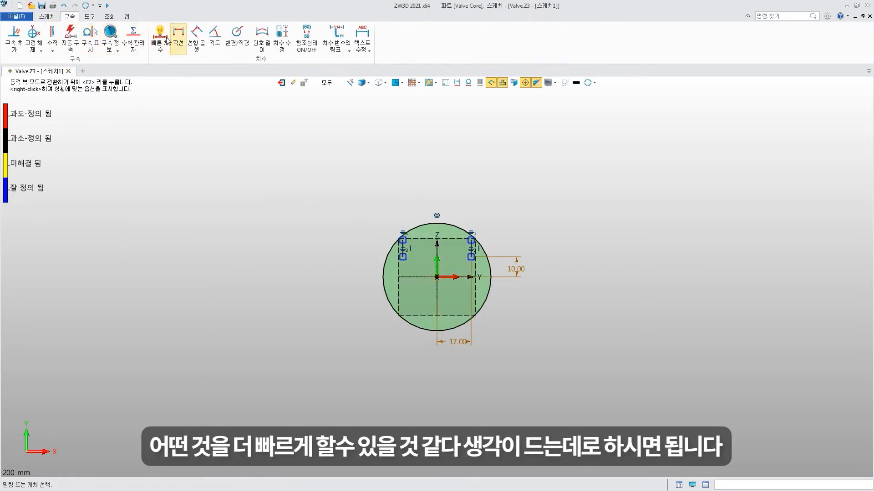
pyautogui.click(161, 37)
pyautogui.click(394, 244)
pyautogui.click(363, 225)
pyautogui.write('21')
pyautogui.click(515, 272)
pyautogui.click(134, 120)
# - Trim the circle's lower part and the line ends outside it, keeping the upper arc between the two lines
pyautogui.click(47, 17)
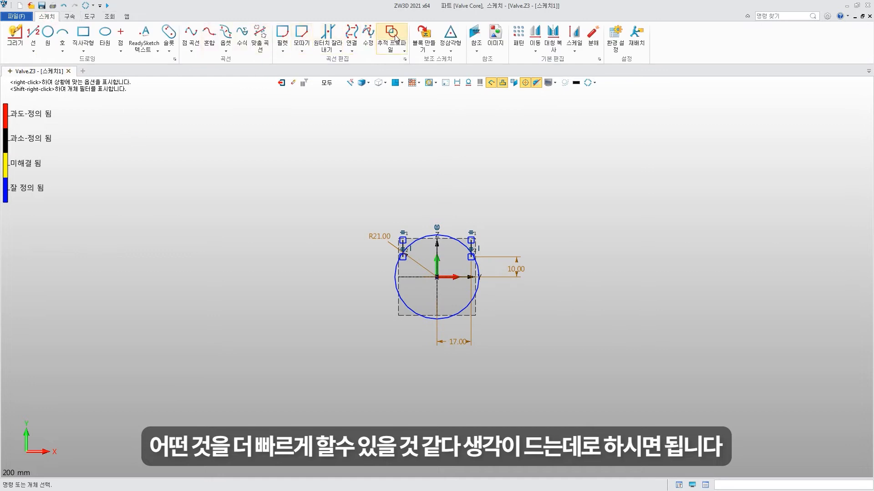
pyautogui.click(327, 38)
pyautogui.click(395, 291)
pyautogui.scroll(4, 404, 259)
pyautogui.click(403, 225)
pyautogui.click(556, 225)
pyautogui.click(135, 120)
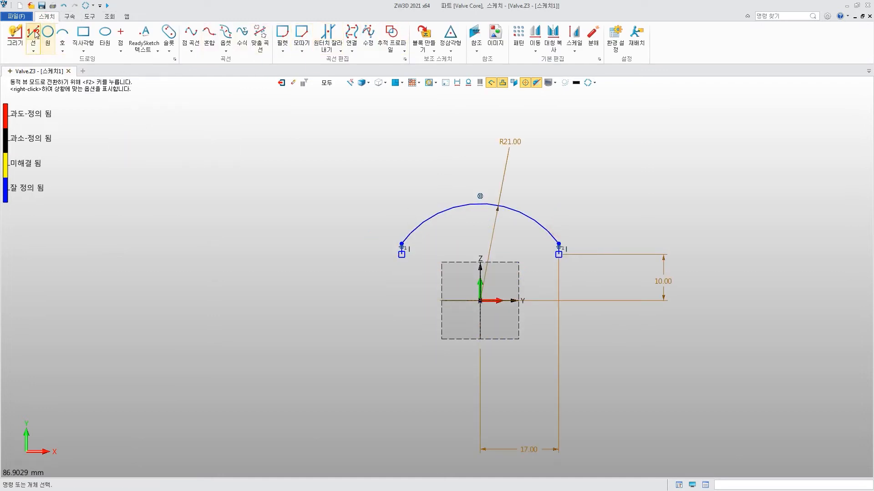
# - Close the profile with a horizontal line between the two lower endpoints and exit the sketch
pyautogui.click(33, 35)
pyautogui.click(401, 255)
pyautogui.click(558, 254)
pyautogui.click(121, 120)
pyautogui.click(281, 83)
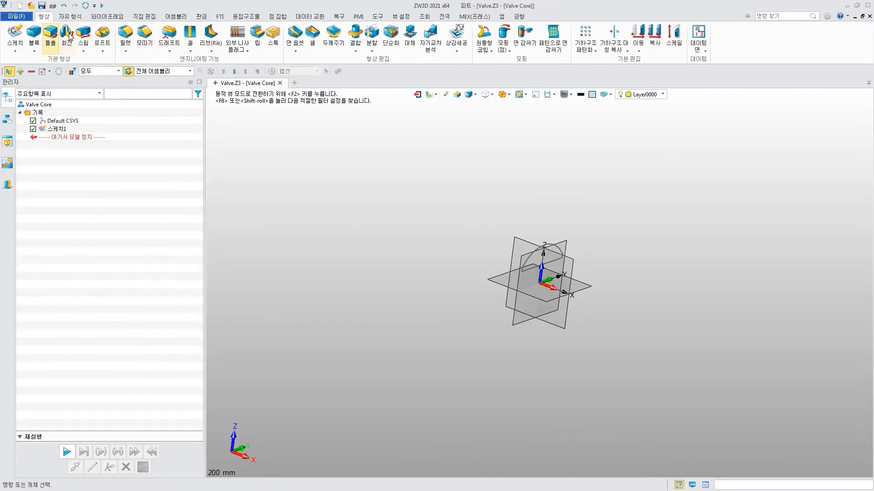
# - Revolve the closed profile from 0 to 360 degrees about the Y axis to form the holed sphere
pyautogui.click(67, 36)
pyautogui.click(524, 269)
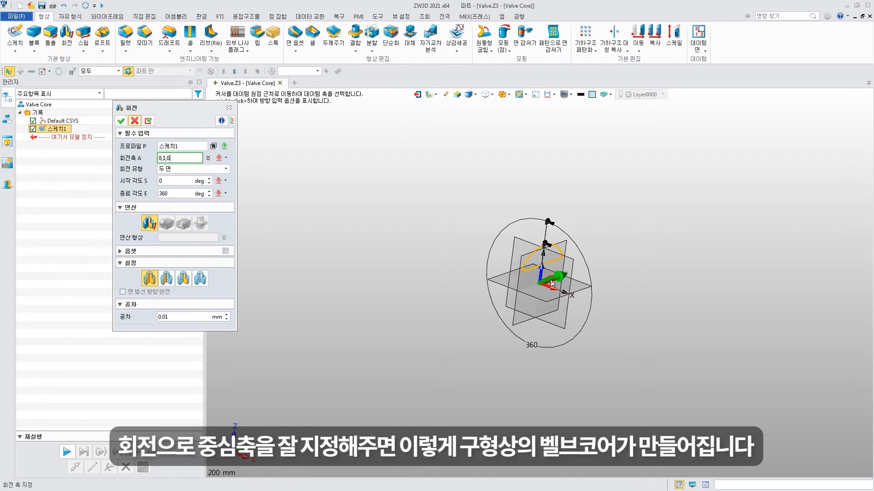
pyautogui.click(121, 121)
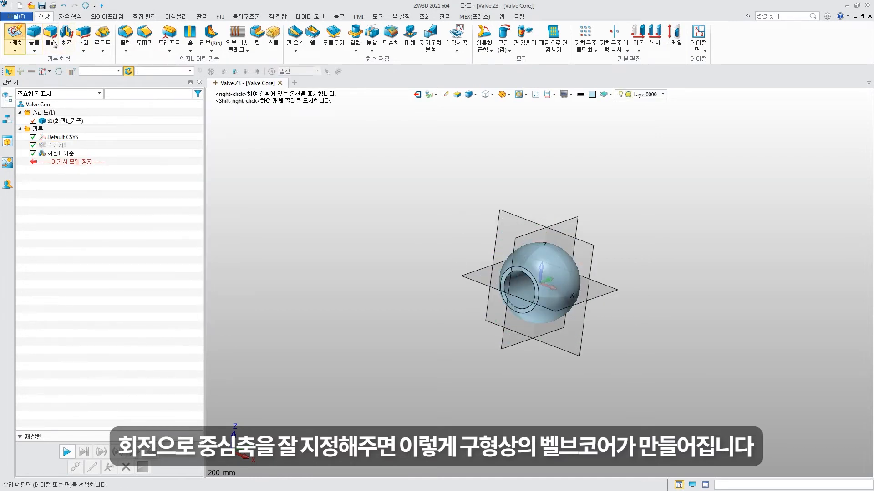
# - Start a sketch on the XZ plane and draw a rectangle about 13.7 by 15.8 mm over the sphere's top
pyautogui.click(15, 34)
pyautogui.click(591, 253)
pyautogui.click(120, 120)
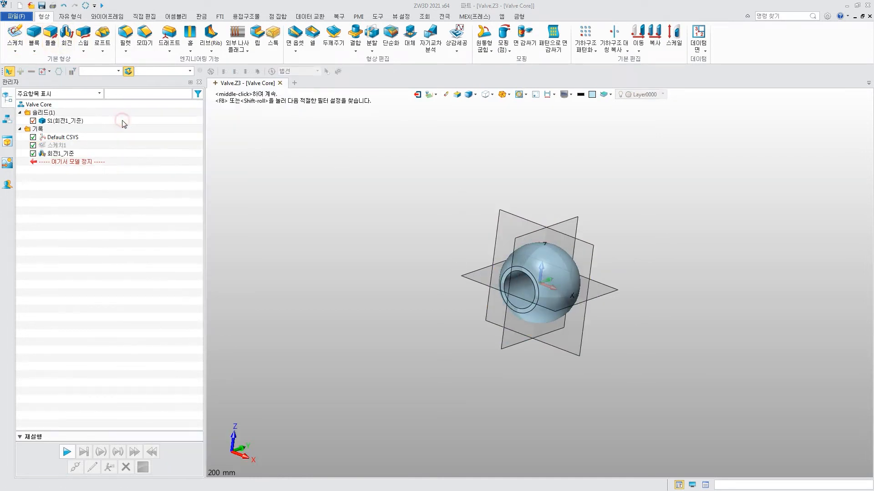
pyautogui.click(83, 34)
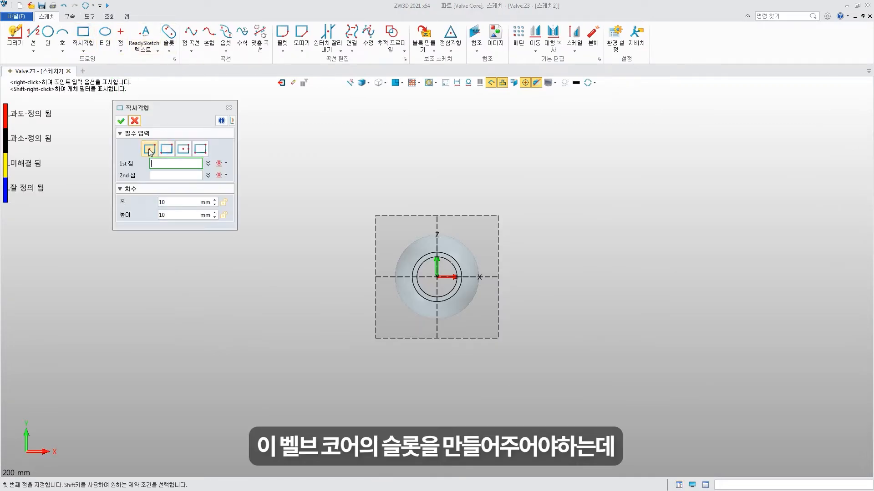
pyautogui.scroll(5, 439, 224)
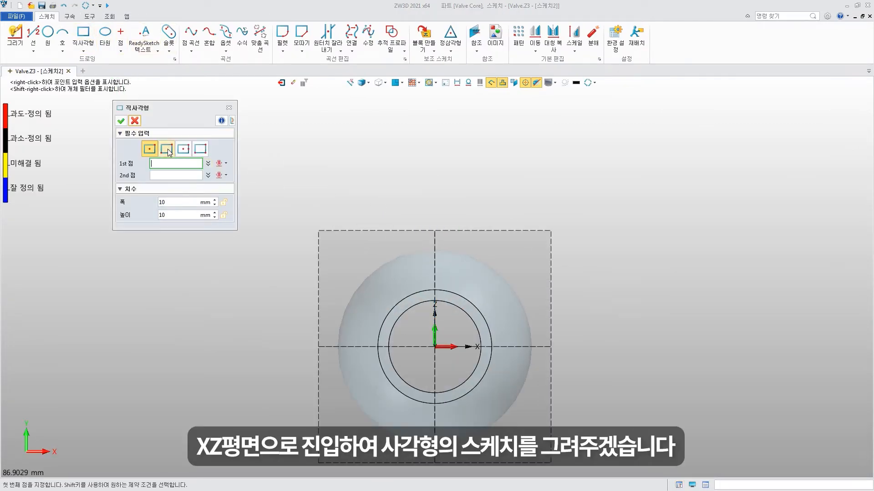
pyautogui.click(399, 204)
pyautogui.click(461, 276)
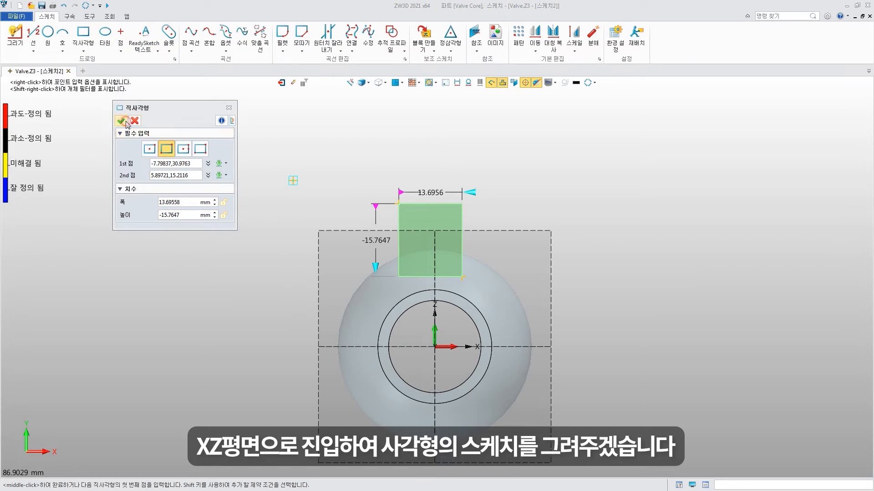
pyautogui.click(121, 120)
# - Make the rectangle's vertical sides symmetric about the vertical axis
pyautogui.click(69, 16)
pyautogui.click(52, 49)
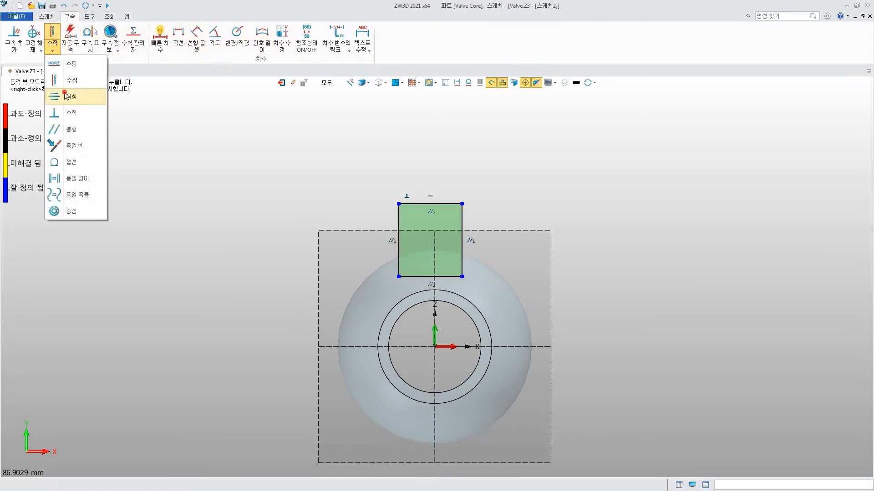
pyautogui.click(66, 96)
pyautogui.click(435, 250)
pyautogui.click(121, 120)
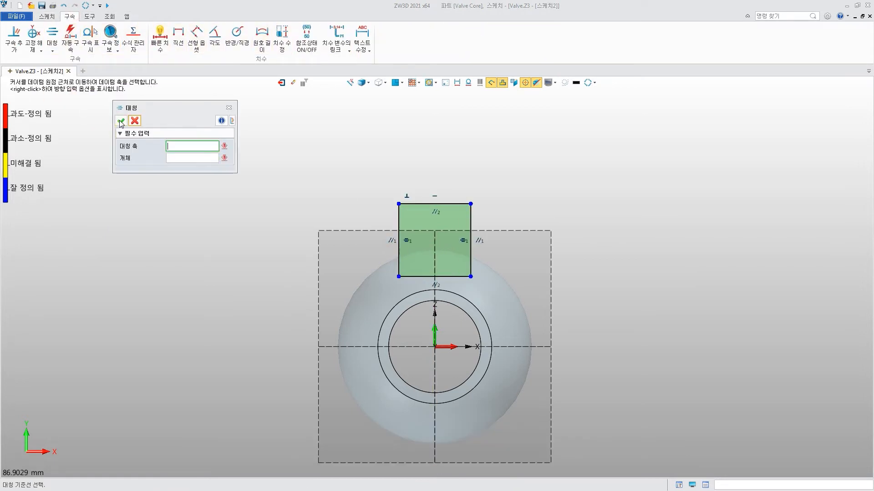
pyautogui.click(134, 120)
# - Dimension the height of the rectangle's bottom edge above the horizontal axis as 13.5 mm
pyautogui.click(47, 16)
pyautogui.click(69, 17)
pyautogui.click(160, 39)
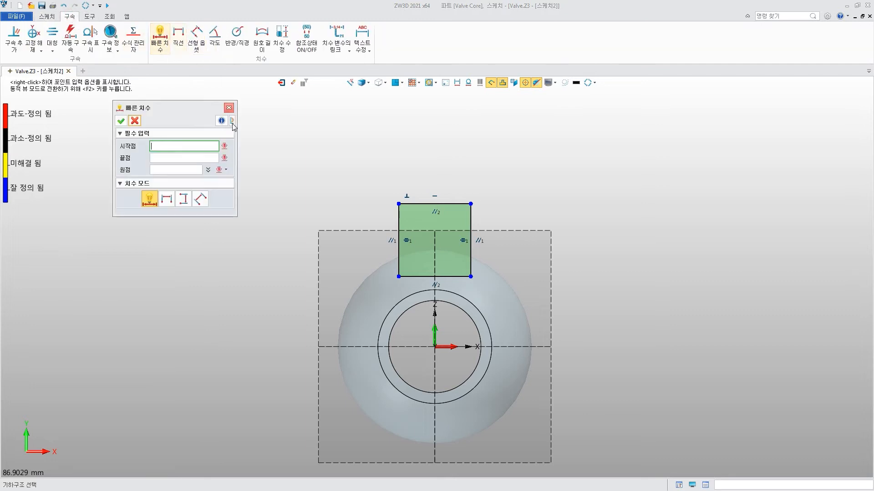
pyautogui.click(441, 276)
pyautogui.click(460, 347)
pyautogui.click(594, 319)
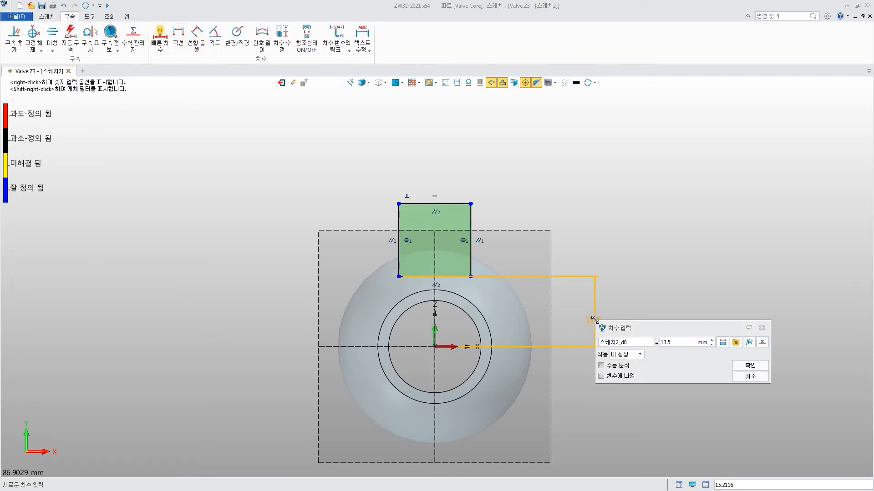
pyautogui.click(753, 366)
# - Dimension the rectangle's top edge 1 mm from the top of the sphere
pyautogui.click(450, 212)
pyautogui.click(450, 249)
pyautogui.click(289, 234)
pyautogui.write('1')
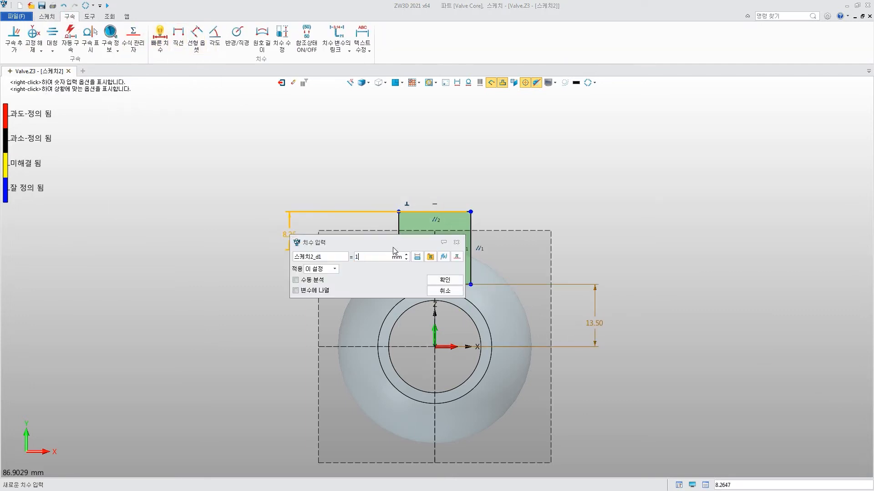
pyautogui.click(444, 279)
# - Dimension the distance from the vertical axis to the rectangle's right side as 6 mm
pyautogui.click(471, 258)
pyautogui.click(435, 244)
pyautogui.click(444, 196)
pyautogui.write('6')
pyautogui.press('Return')
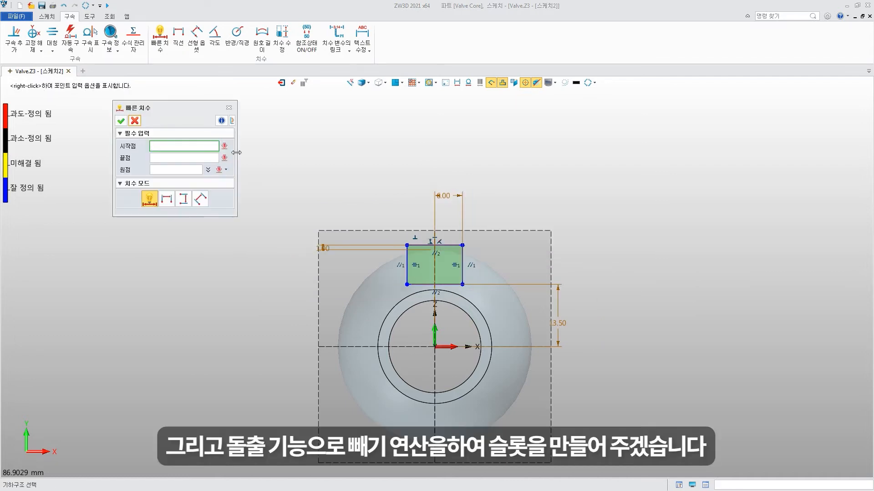
# - Cut the slot through the top of the sphere by extruding the rectangle sketch symmetrically 50 mm with the remove operation
pyautogui.click(121, 122)
pyautogui.click(281, 83)
pyautogui.click(50, 36)
pyautogui.click(555, 248)
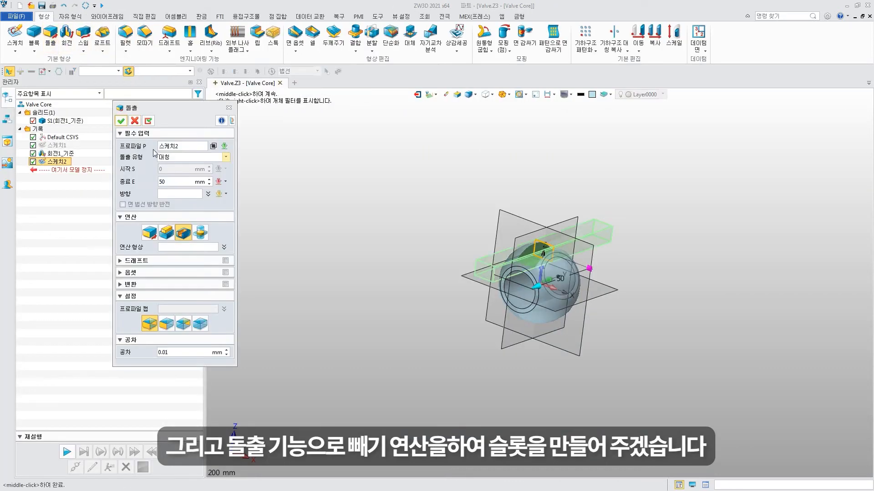
pyautogui.click(121, 121)
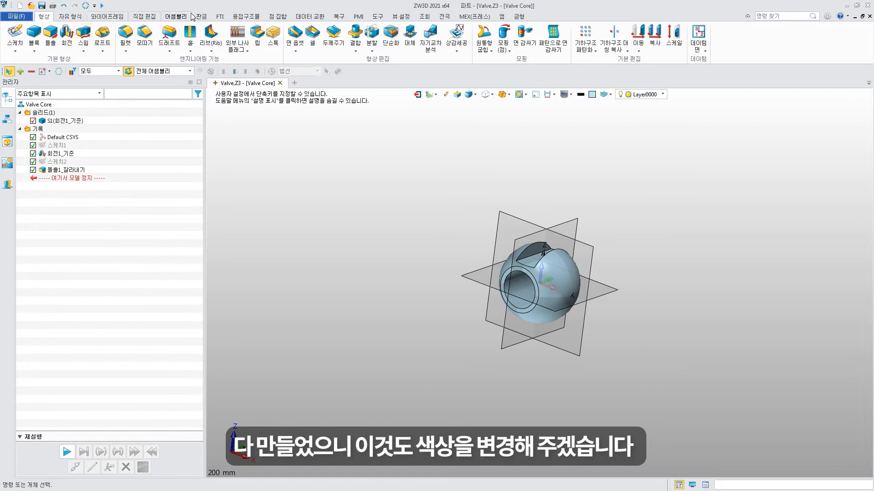
# - Colour the whole valve core body RGB 176, 156, 134, with luminance 10 and gloss 100 in the face attributes
pyautogui.click(401, 16)
pyautogui.click(138, 36)
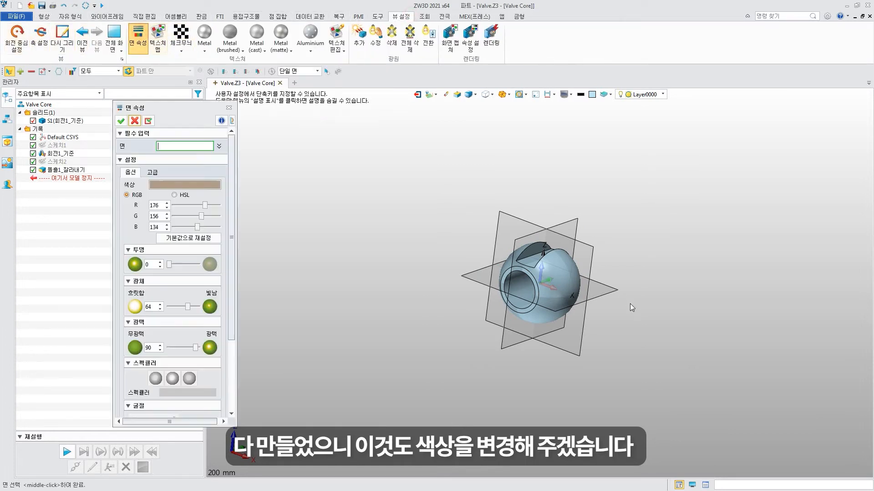
pyautogui.click(564, 292)
pyautogui.doubleClick(155, 205)
pyautogui.write('176')
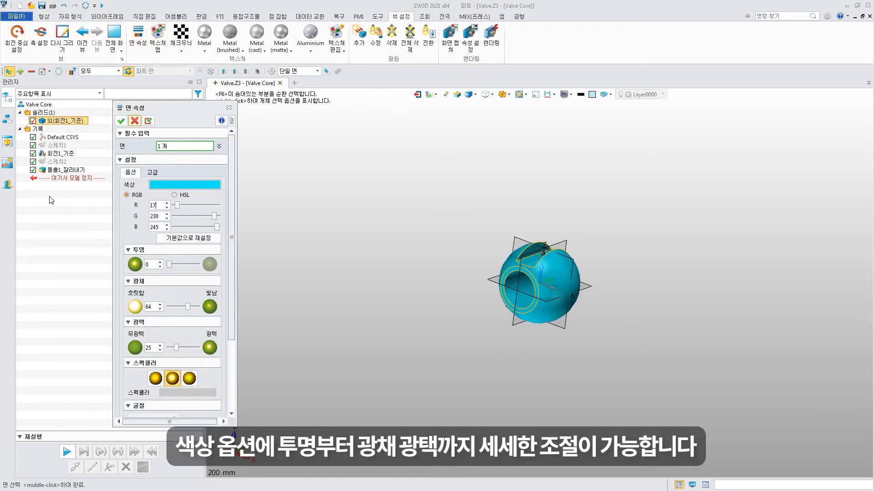
pyautogui.write('156')
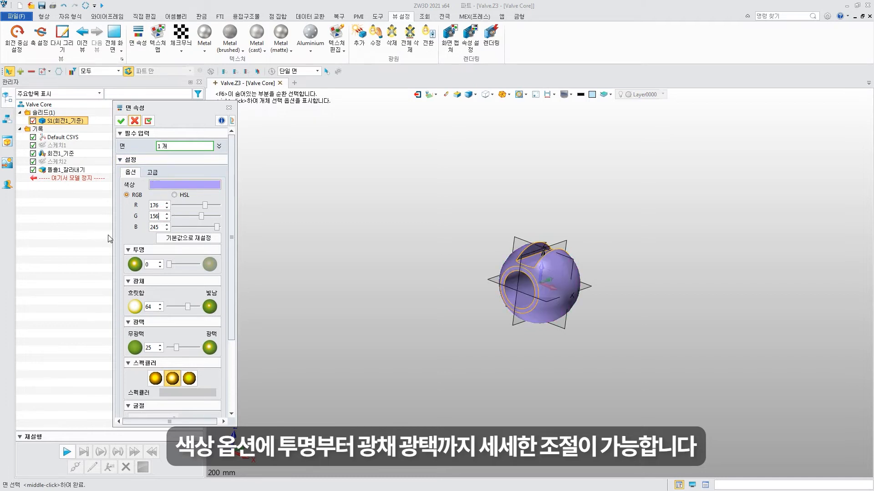
pyautogui.doubleClick(161, 228)
pyautogui.write('134')
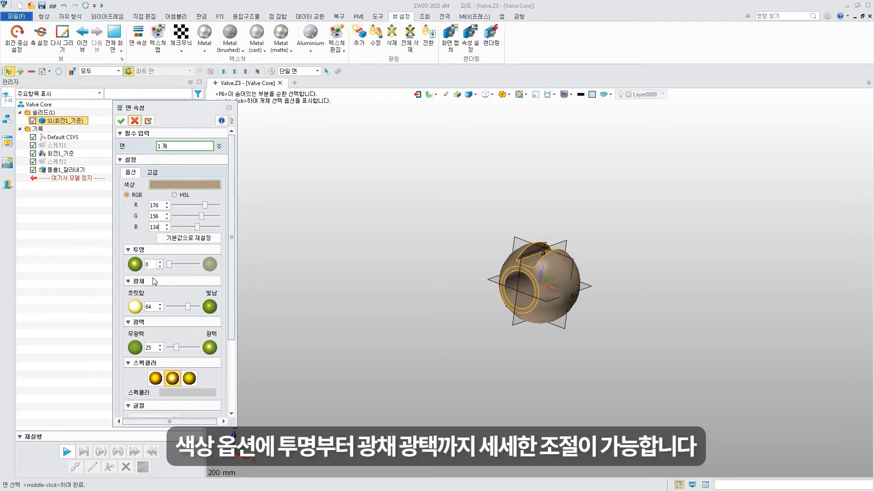
pyautogui.doubleClick(153, 307)
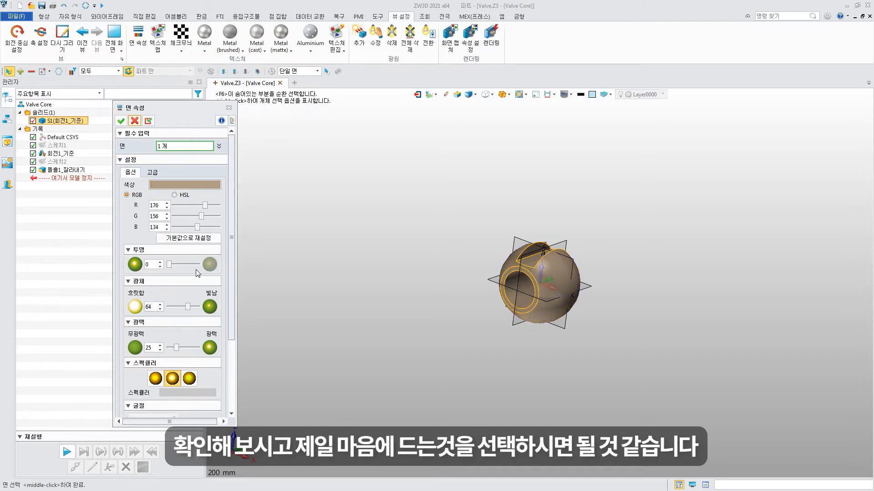
pyautogui.click(120, 120)
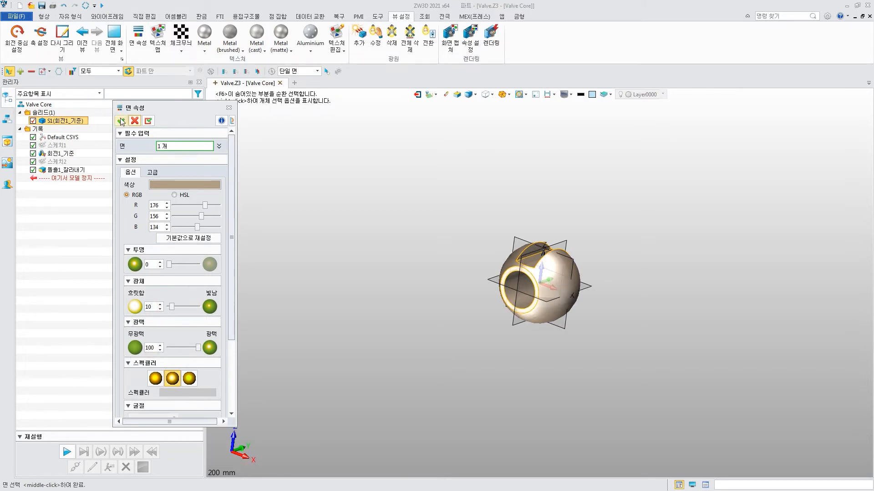
# - Return to the file's root level and create a new part named Valve Rod
pyautogui.click(6, 163)
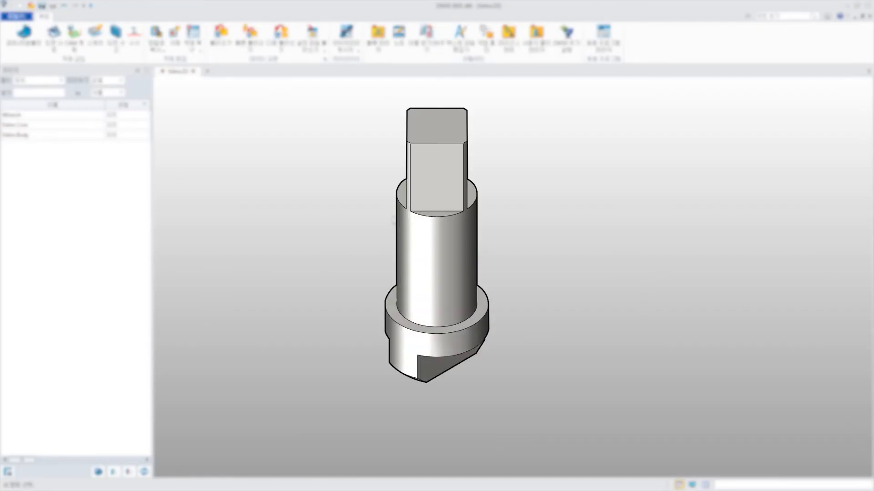
pyautogui.click(39, 36)
pyautogui.write('Valve Rod')
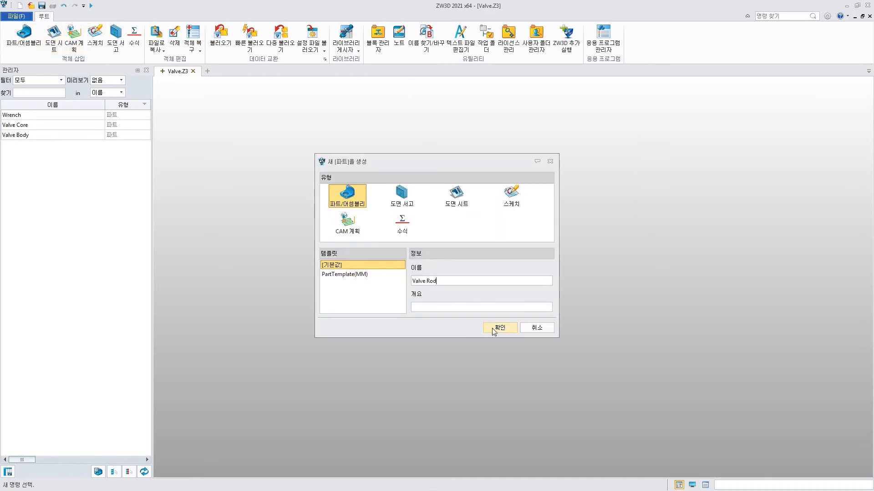
pyautogui.click(493, 329)
# - Sketch a closed L-shaped half profile on the XZ plane from the origin, about 27 mm wide and 58 mm tall
pyautogui.click(14, 35)
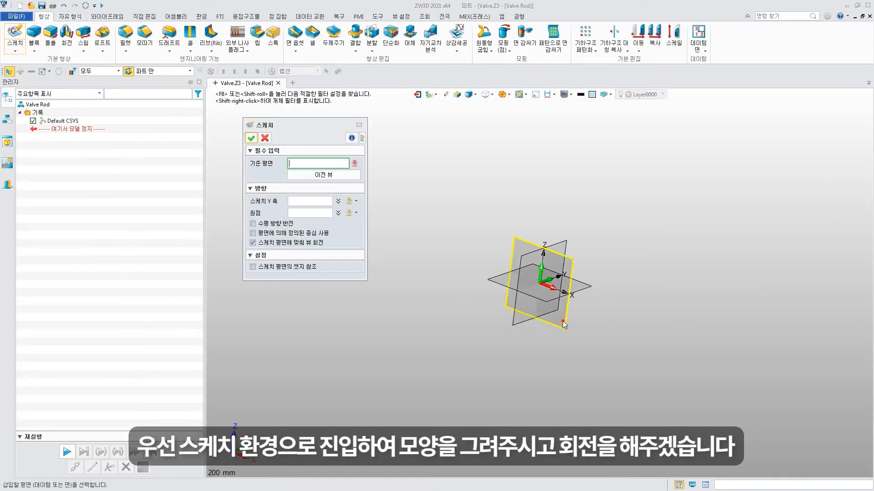
pyautogui.click(564, 322)
pyautogui.click(251, 140)
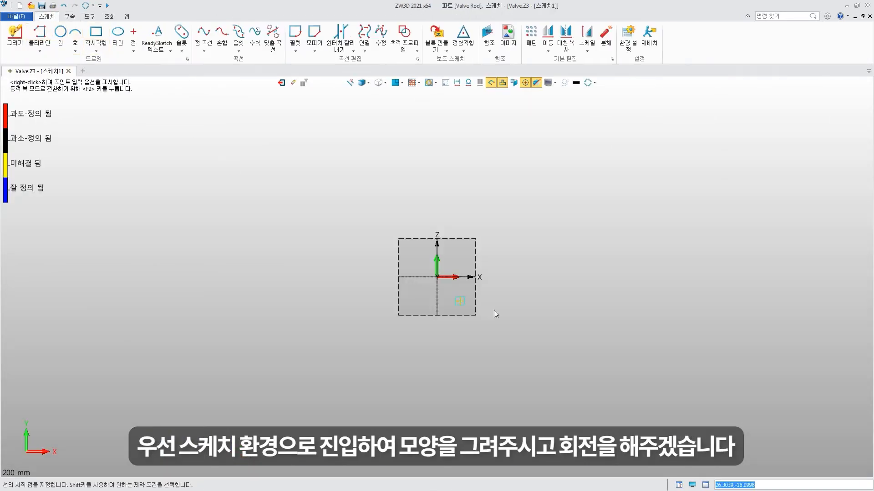
pyautogui.click(490, 276)
pyautogui.click(490, 237)
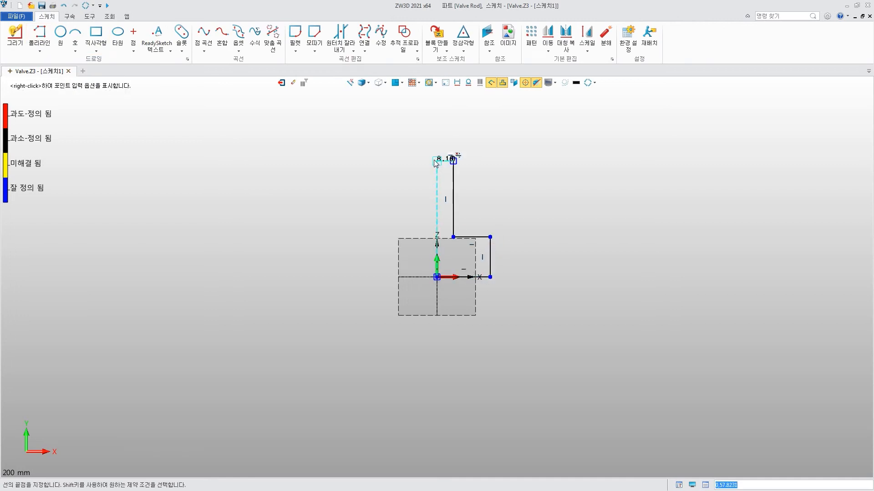
pyautogui.click(434, 277)
pyautogui.press('Escape')
# - Dimension the wide base of the profile as 12 mm high and the full height along the vertical axis as 50 mm
pyautogui.click(70, 16)
pyautogui.click(164, 38)
pyautogui.click(490, 256)
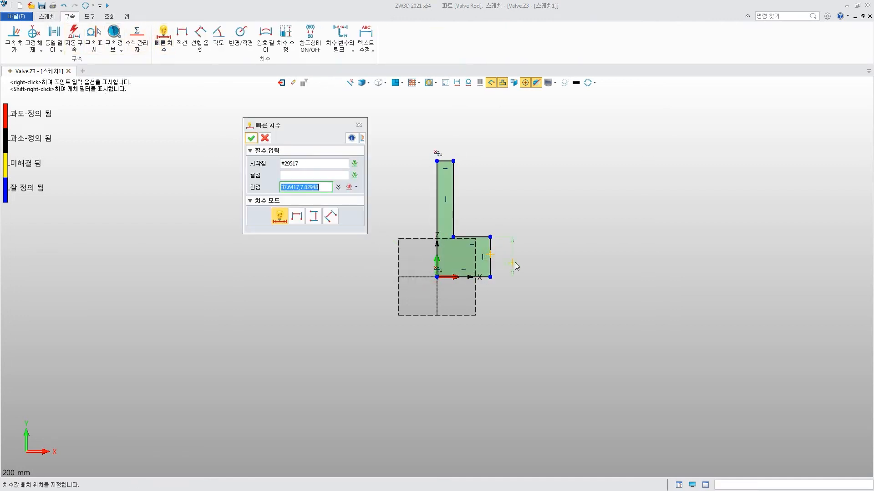
pyautogui.click(514, 262)
pyautogui.write('12')
pyautogui.click(670, 307)
pyautogui.click(437, 215)
pyautogui.click(386, 216)
pyautogui.write('50')
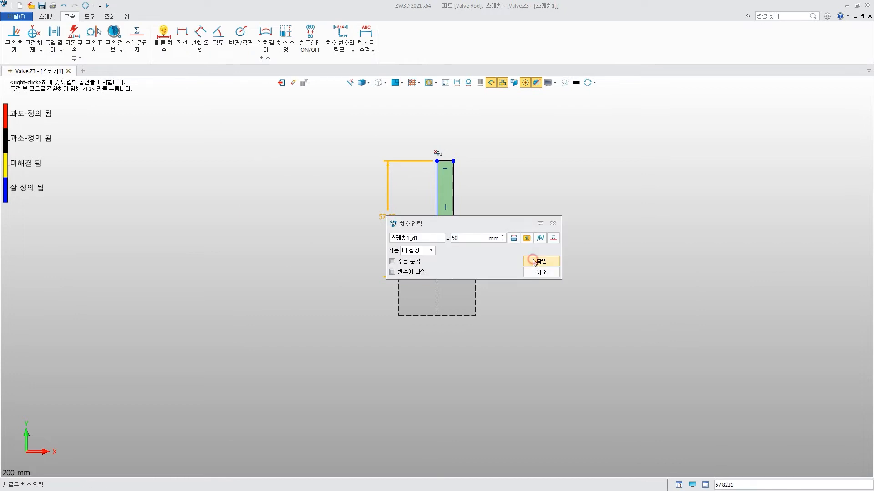
pyautogui.click(534, 259)
# - Dimension the profile's upper edge as 7 mm wide and its bottom edge as 9 mm wide
pyautogui.click(445, 177)
pyautogui.click(445, 154)
pyautogui.write('7')
pyautogui.click(596, 219)
pyautogui.click(482, 277)
pyautogui.click(470, 335)
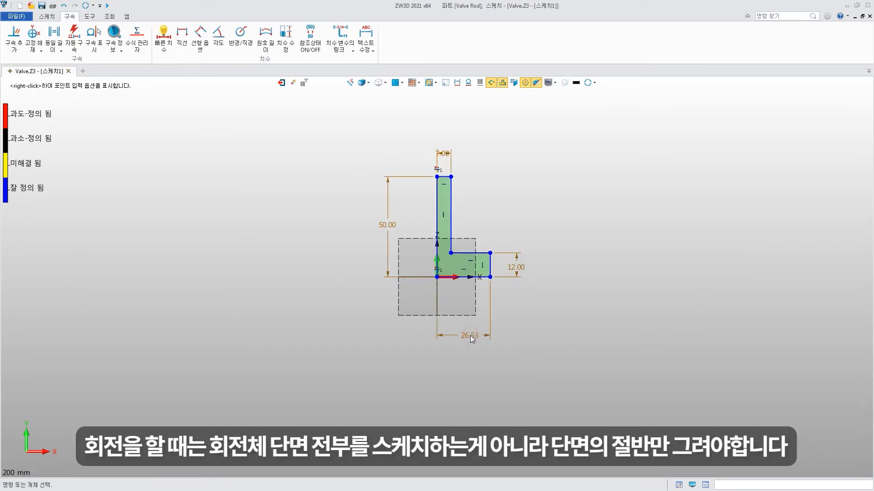
pyautogui.click(619, 381)
pyautogui.click(266, 138)
# - Finish the sketch and revolve the profile about the Z axis into the solid valve rod
pyautogui.click(281, 83)
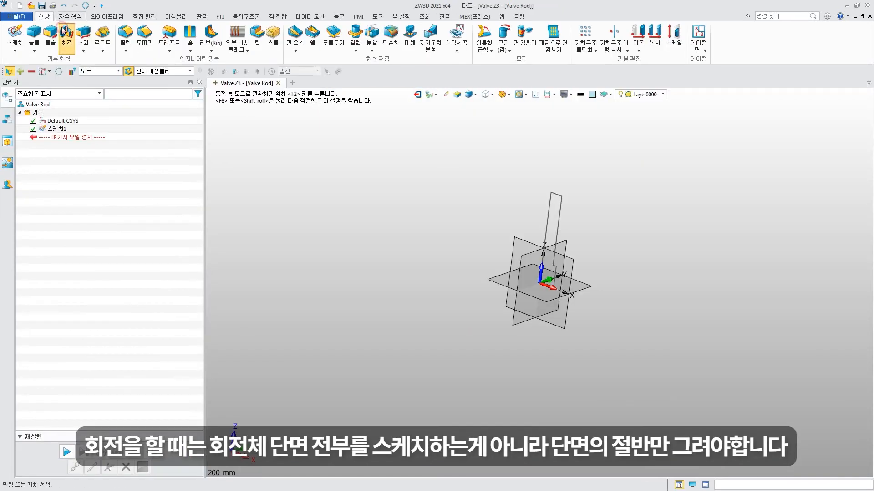
pyautogui.click(67, 36)
pyautogui.click(57, 128)
pyautogui.click(355, 175)
pyautogui.click(374, 214)
pyautogui.click(252, 138)
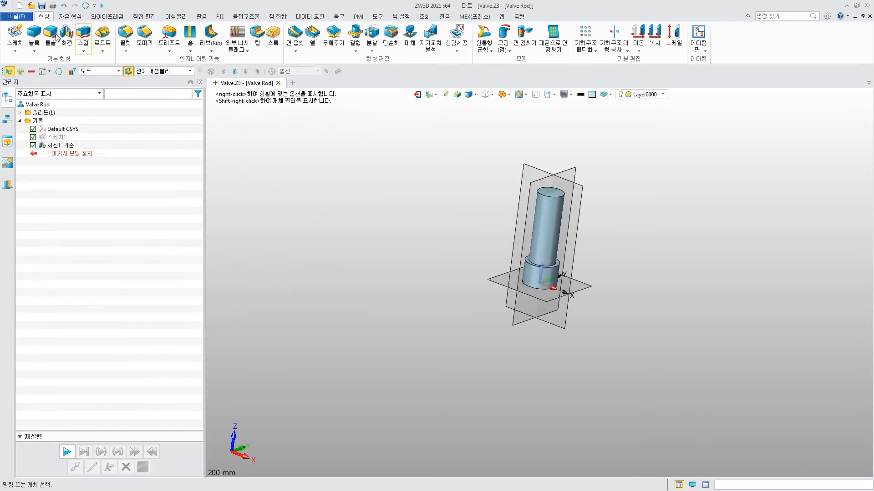
# - On the XZ plane, sketch a rectangle about 5.2 mm wide and 7.9 mm high inside the base from its lower outer corner
pyautogui.click(15, 36)
pyautogui.click(560, 324)
pyautogui.click(250, 138)
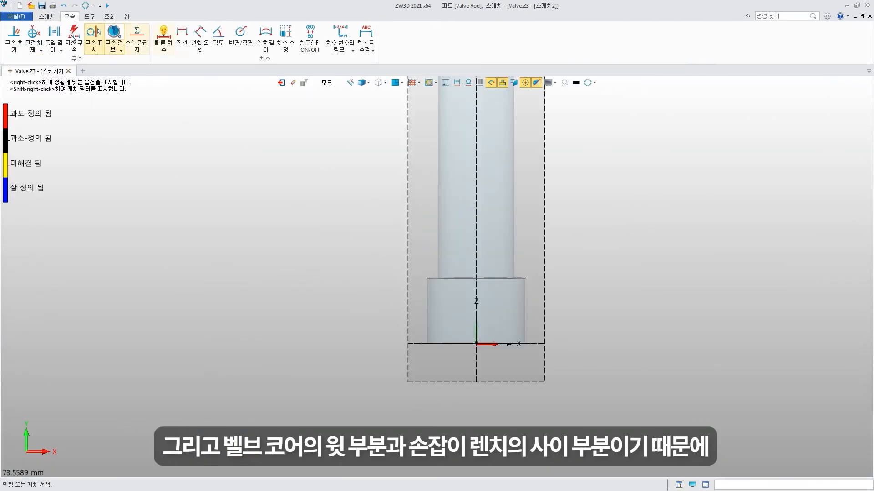
pyautogui.click(525, 343)
pyautogui.click(497, 301)
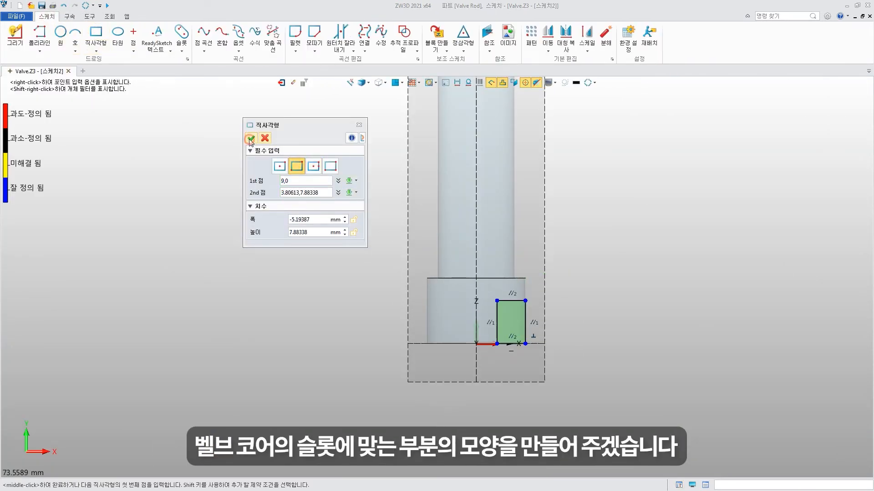
pyautogui.click(250, 139)
# - Dimension the rectangle as 5.5 mm wide and 7 mm high
pyautogui.click(69, 16)
pyautogui.click(164, 37)
pyautogui.click(514, 413)
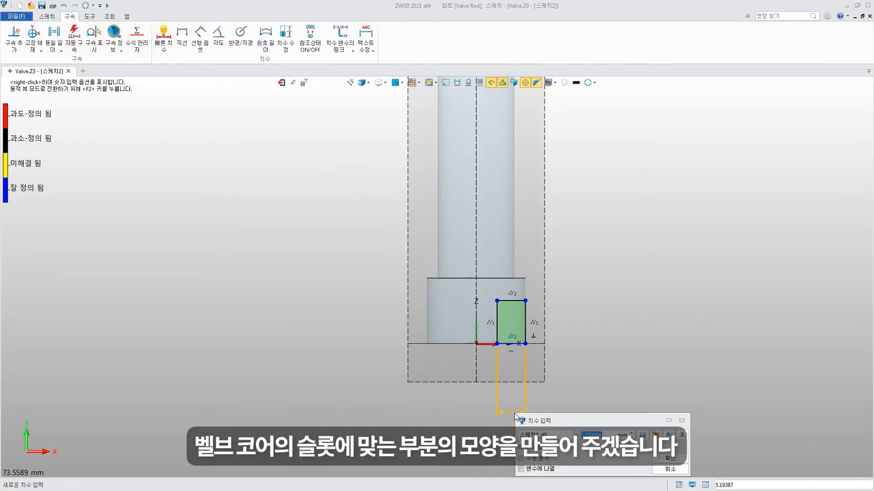
pyautogui.click(661, 459)
pyautogui.click(525, 321)
pyautogui.click(580, 320)
pyautogui.write('7')
pyautogui.click(728, 368)
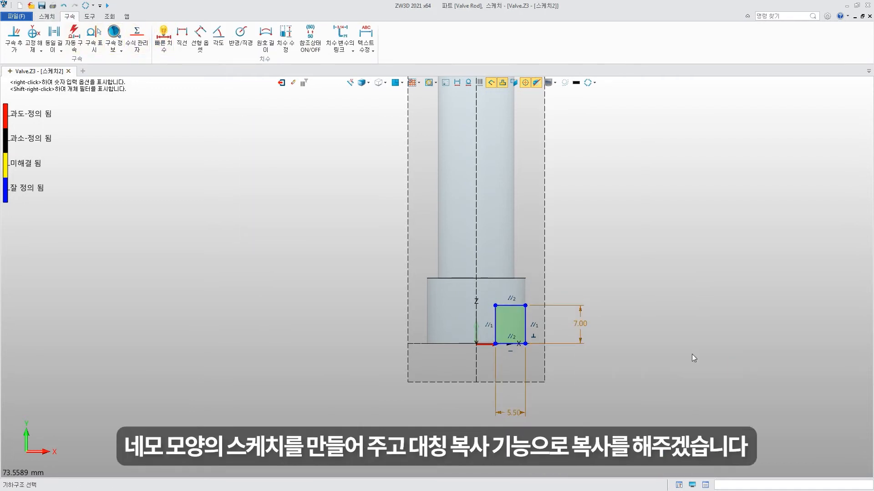
pyautogui.click(251, 138)
# - Mirror the rectangle about the vertical axis and cut both from the base with a symmetric -14.5 mm extrusion
pyautogui.click(510, 324)
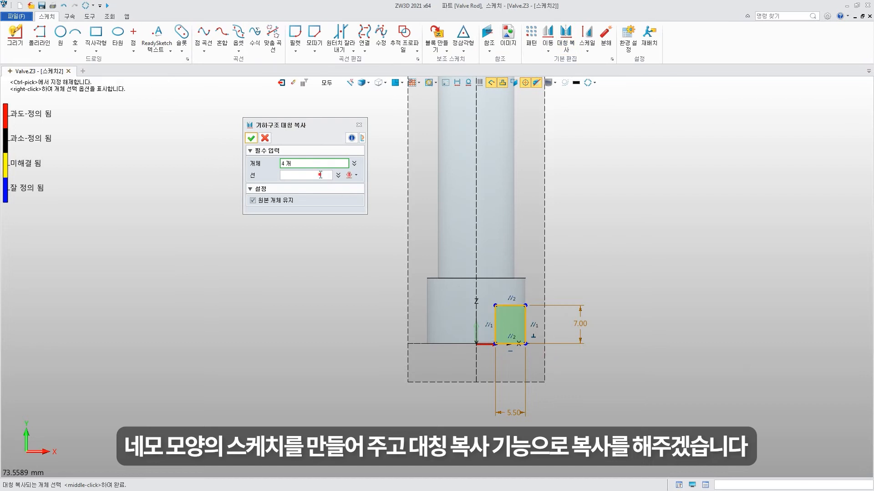
pyautogui.click(476, 319)
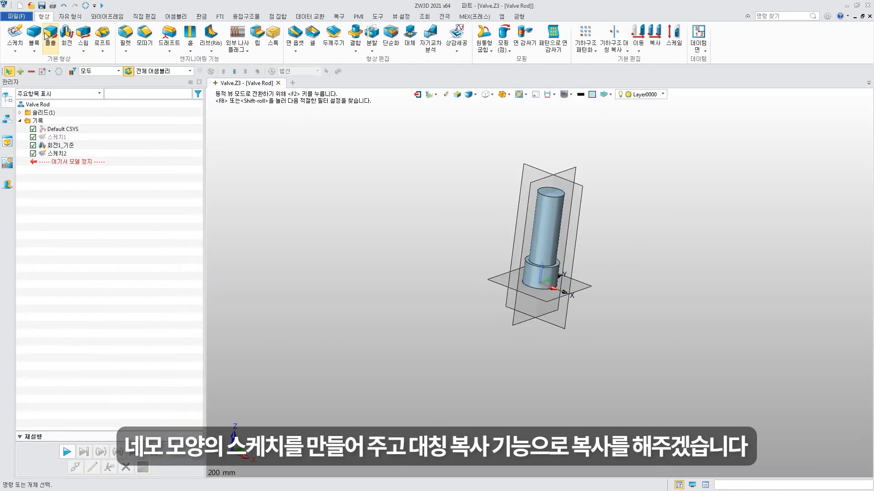
pyautogui.click(50, 36)
pyautogui.click(56, 154)
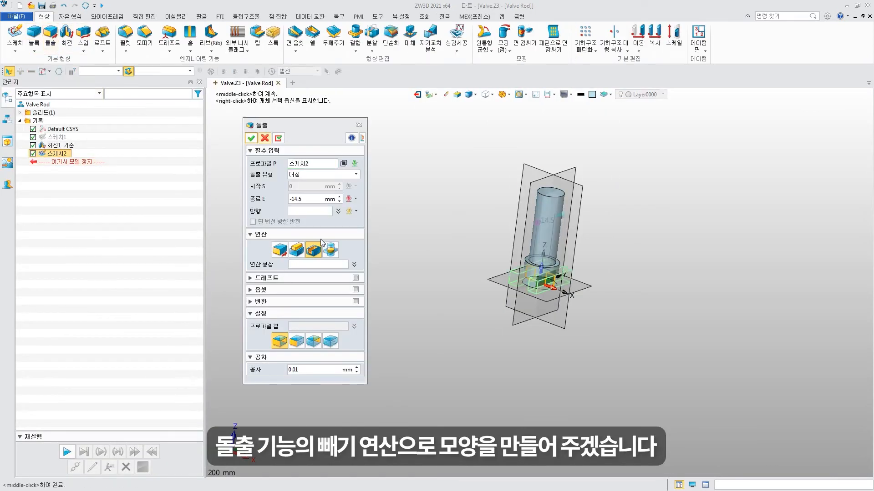
pyautogui.click(251, 138)
# - On the rod's top end, sketch a centre rectangle at the origin rotated 45 degrees, with sides about 11.2 mm
pyautogui.click(15, 34)
pyautogui.click(251, 137)
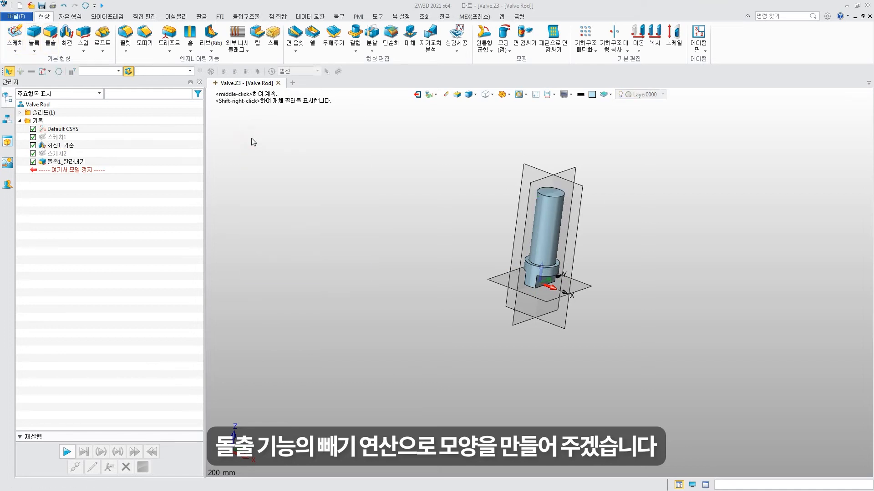
pyautogui.scroll(5, 436, 273)
pyautogui.click(96, 36)
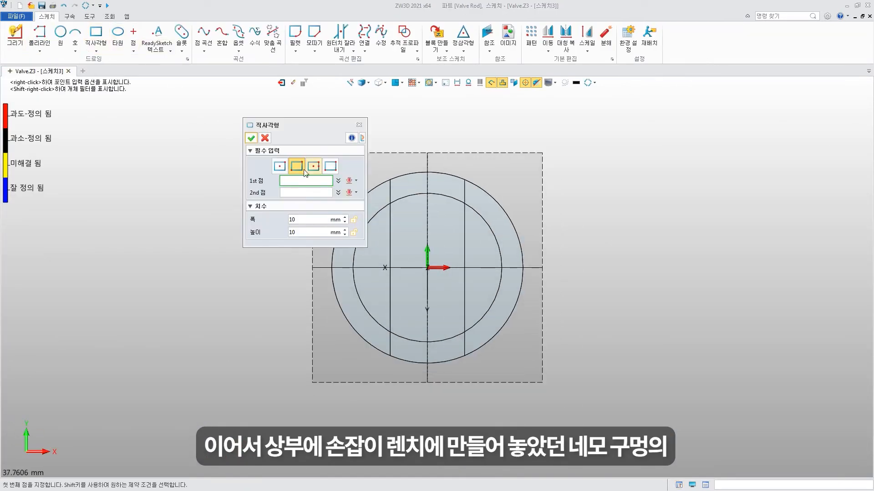
pyautogui.click(424, 266)
pyautogui.write('45')
pyautogui.press('Return')
pyautogui.click(426, 184)
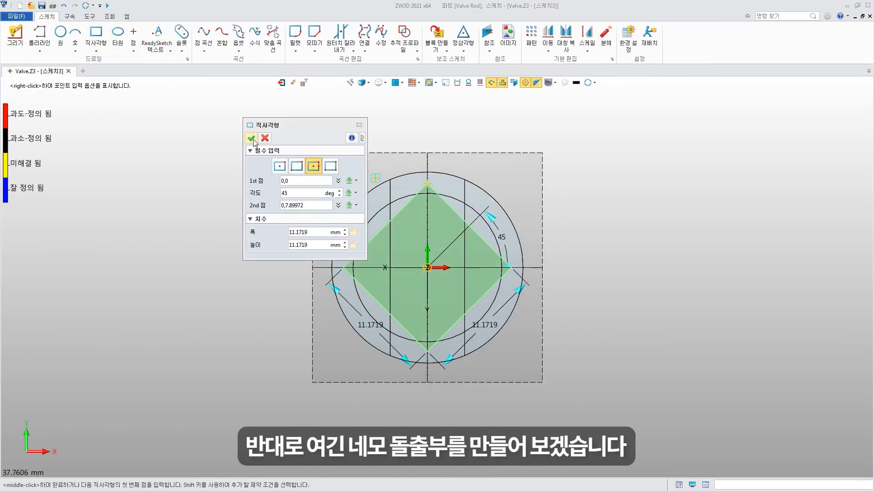
pyautogui.click(251, 138)
# - Make two adjacent sides of the rotated rectangle equal in length
pyautogui.click(70, 16)
pyautogui.click(54, 34)
pyautogui.click(397, 215)
pyautogui.click(401, 324)
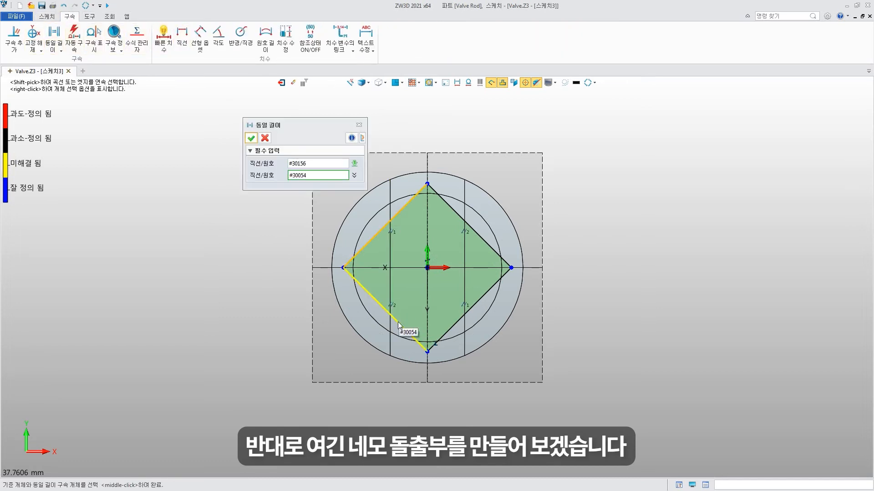
pyautogui.click(250, 138)
# - Dimension one side of the rotated square as 10.5 mm
pyautogui.click(171, 41)
pyautogui.click(385, 310)
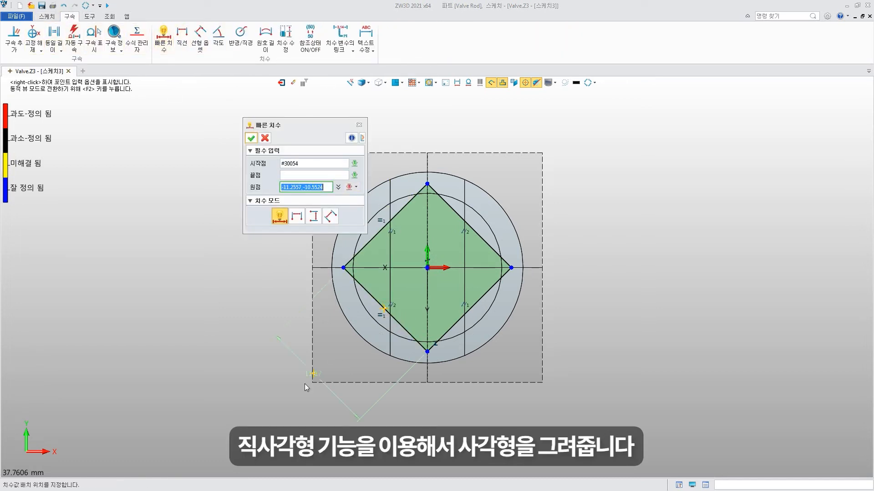
pyautogui.click(298, 390)
pyautogui.write('10.5')
pyautogui.click(455, 438)
# - Dimension the angle between the square's side and the horizontal axis as 45 degrees
pyautogui.click(399, 219)
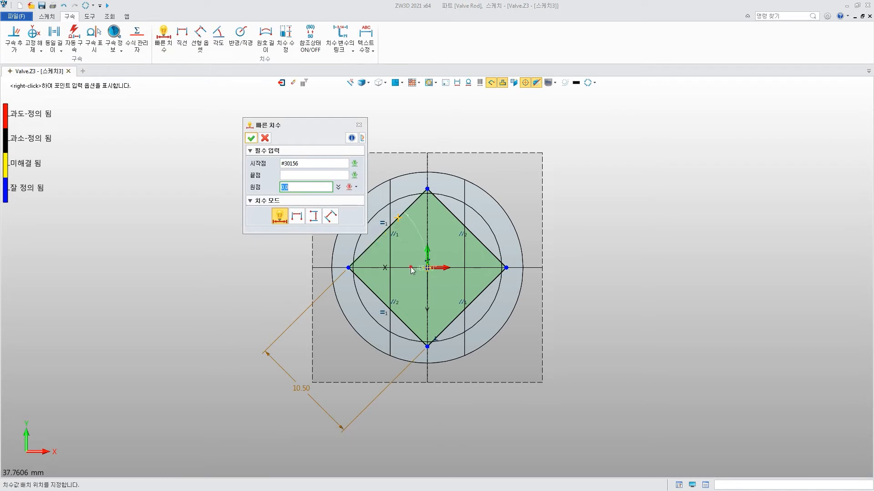
pyautogui.click(412, 268)
pyautogui.click(415, 258)
pyautogui.click(577, 306)
# - Add the rod's outermost circle to the sketch as a reference curve
pyautogui.click(46, 16)
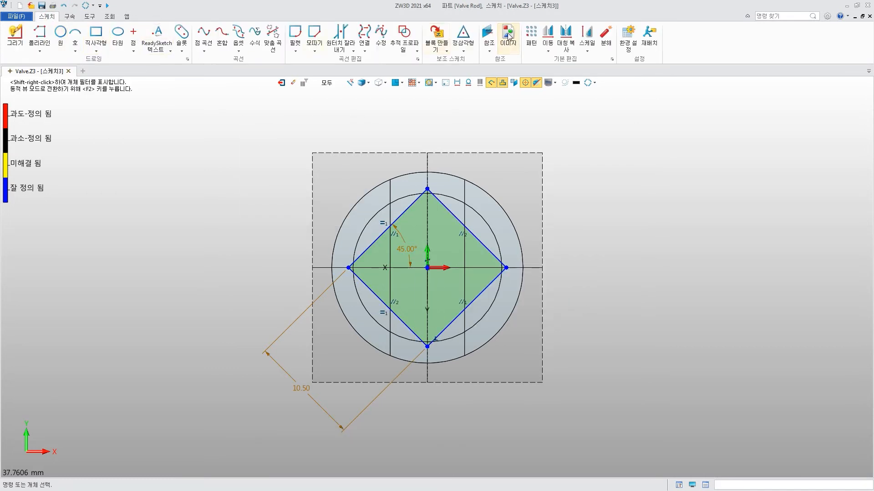
pyautogui.click(488, 34)
pyautogui.click(506, 213)
pyautogui.click(251, 138)
# - Finish the sketch and cut the material around the square with a one-sided -14.5 mm extrusion
pyautogui.click(282, 82)
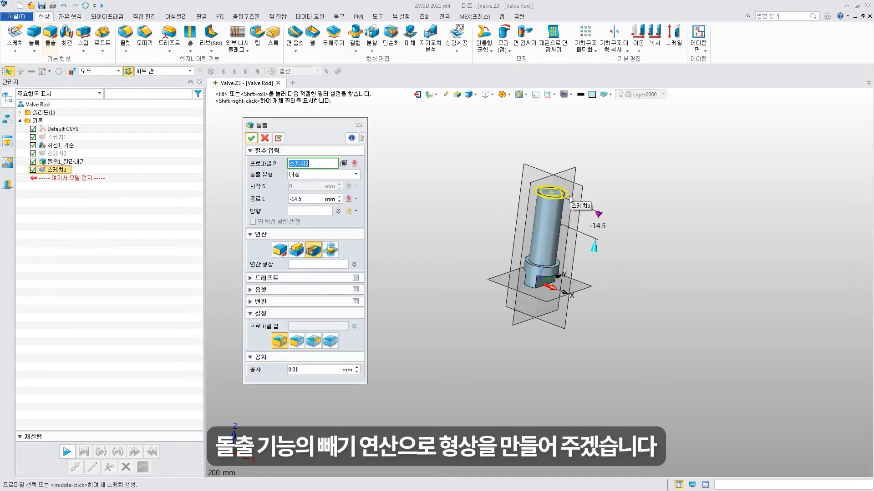
pyautogui.click(320, 174)
pyautogui.click(305, 181)
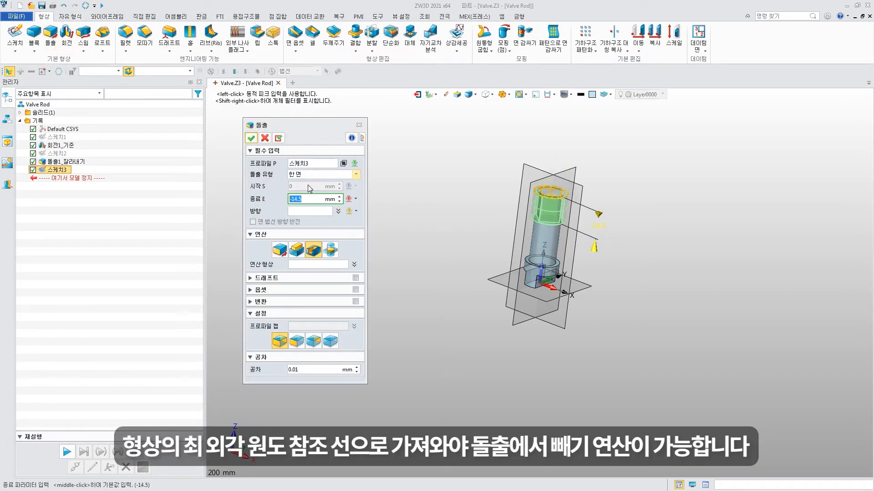
pyautogui.click(253, 141)
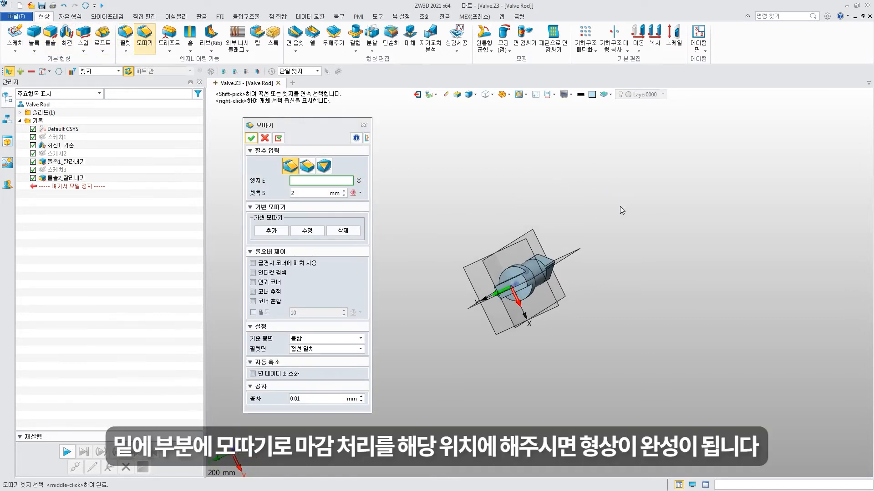
# - Chamfer the outer edges of the rod's tongue with a 2 mm setback
pyautogui.scroll(3, 615, 298)
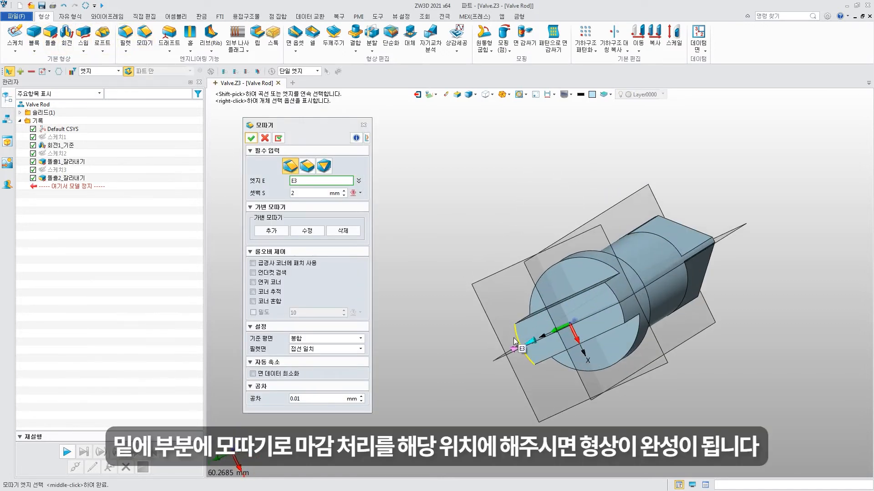
pyautogui.middleClick(614, 298)
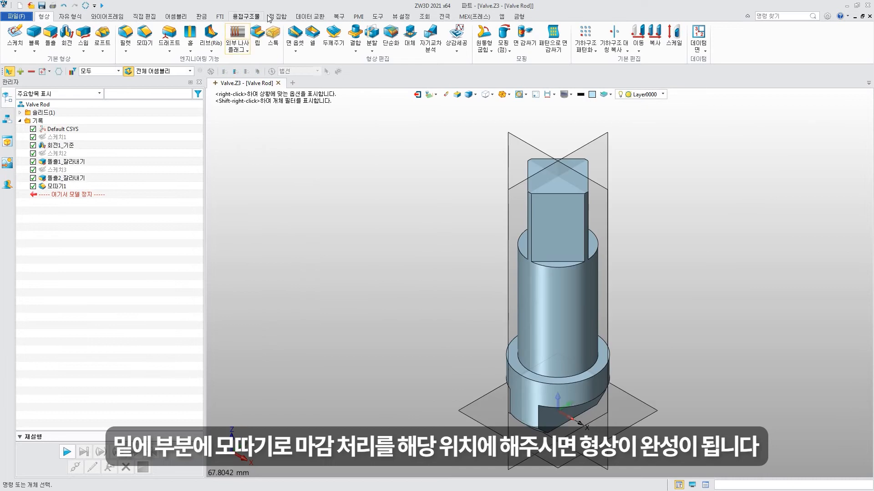
# - Colour the whole valve rod RGB 147, 144, 140, set its lustre to 10 and adjust its gloss
pyautogui.click(537, 272)
pyautogui.moveTo(292, 223)
pyautogui.mouseDown()
pyautogui.moveTo(248, 224)
pyautogui.moveTo(263, 235)
pyautogui.mouseUp()
pyautogui.write('147144')
pyautogui.moveTo(292, 246); pyautogui.dragTo(264, 247)
pyautogui.write('137')
pyautogui.moveTo(287, 325); pyautogui.dragTo(277, 324)
pyautogui.write('80')
pyautogui.moveTo(287, 365); pyautogui.dragTo(255, 372)
pyautogui.write('80')
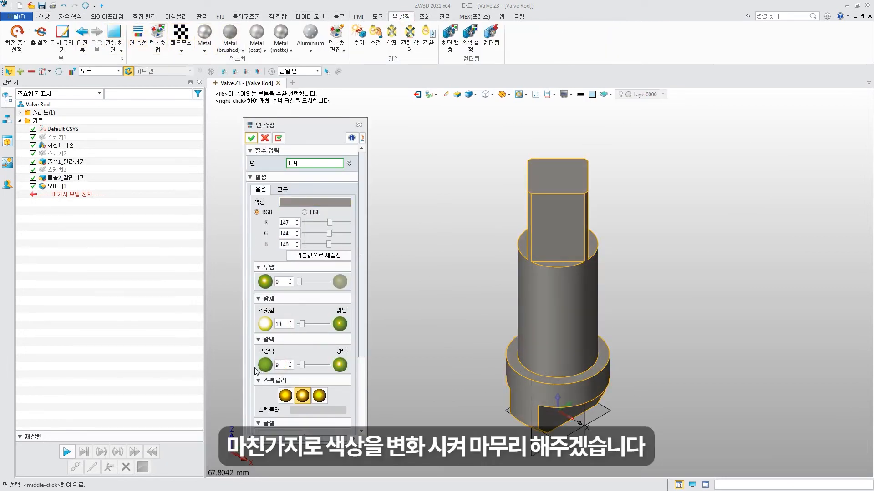
pyautogui.click(250, 138)
# - Turn off the automatic sizing of datum planes in the display settings
pyautogui.click(8, 163)
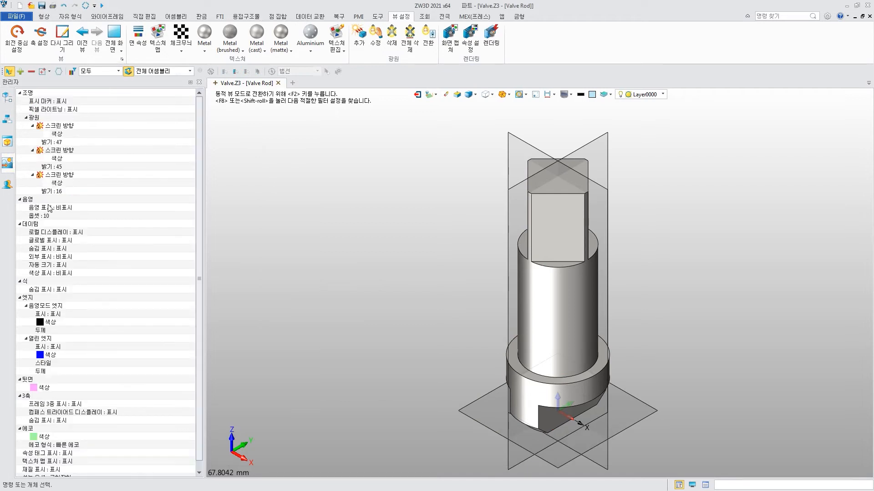
pyautogui.click(67, 264)
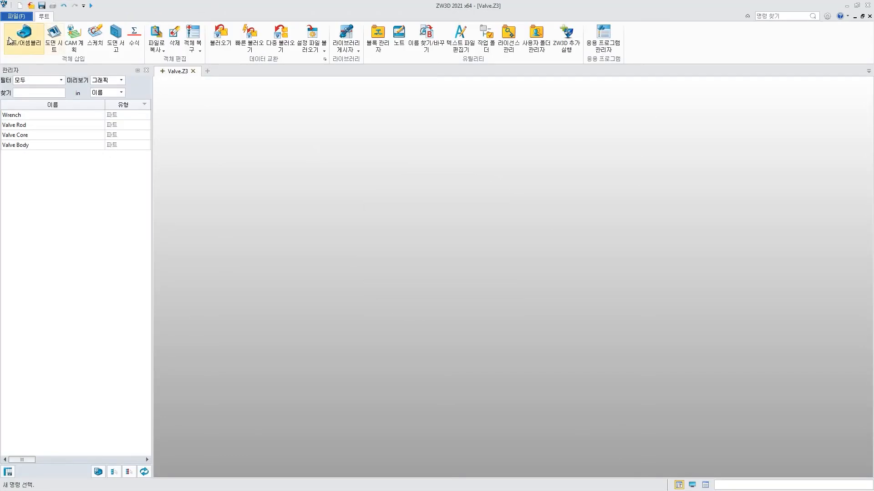
# - Create a part named Shim Compressor with the default template
pyautogui.click(9, 41)
pyautogui.write('Shim Compressor')
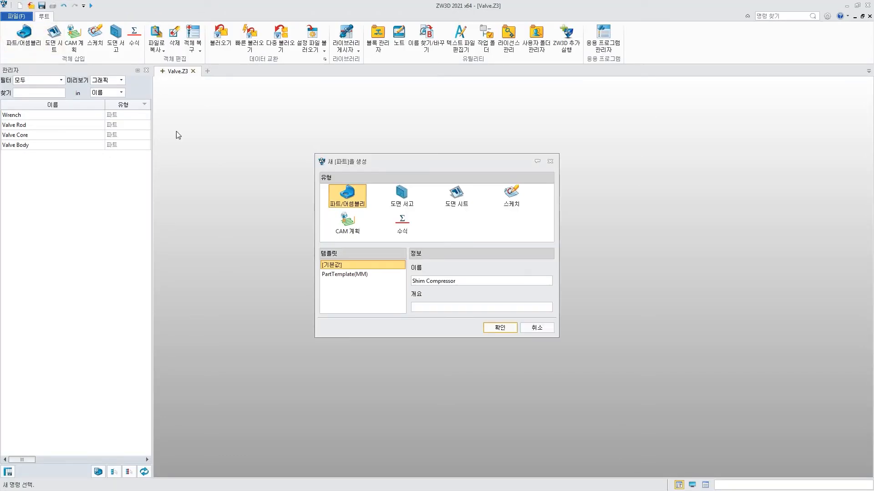
pyautogui.click(500, 328)
# - Start a sketch on the XZ plane and draw a closed stepped profile of eight lines beside the Z axis
pyautogui.click(15, 34)
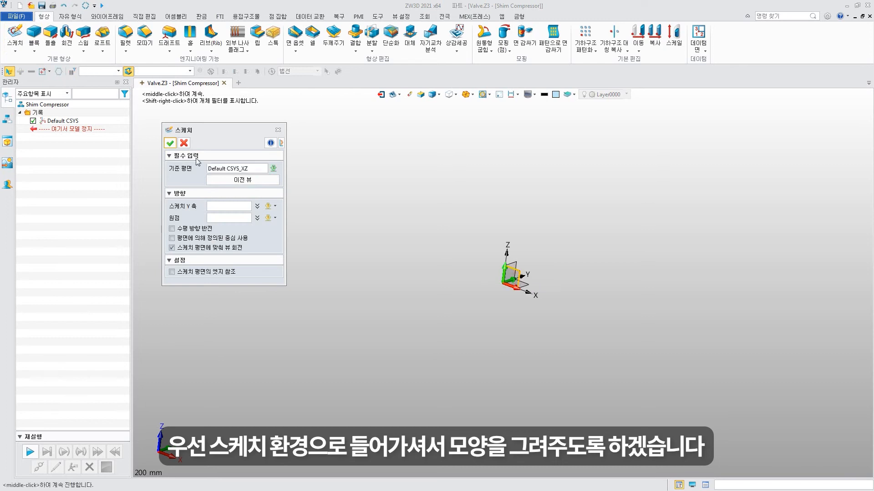
pyautogui.click(170, 143)
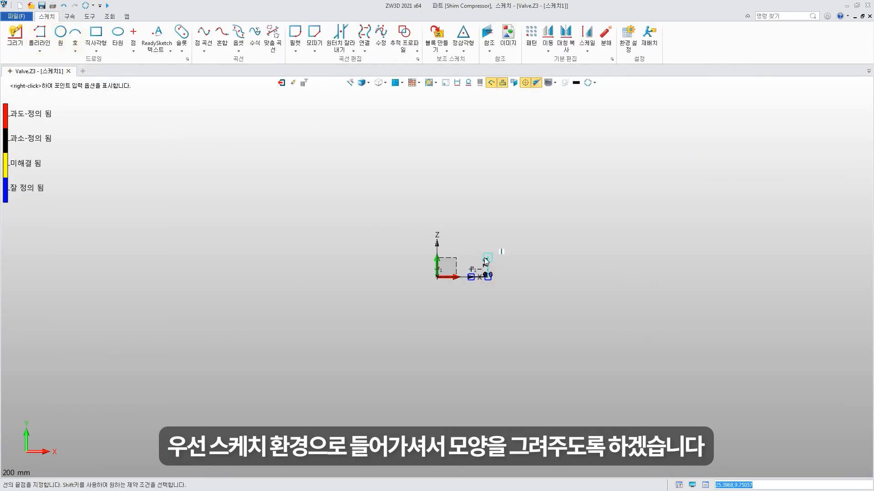
pyautogui.click(508, 147)
pyautogui.scroll(3, 477, 147)
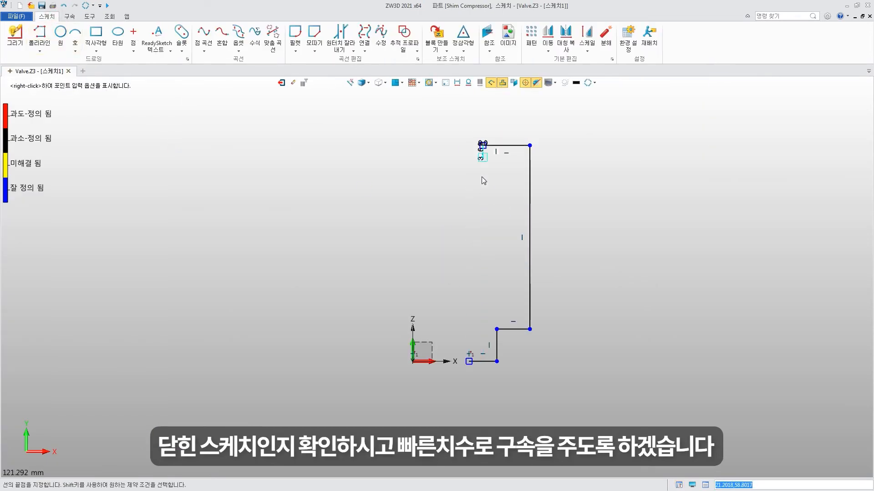
pyautogui.click(469, 361)
pyautogui.press('Escape')
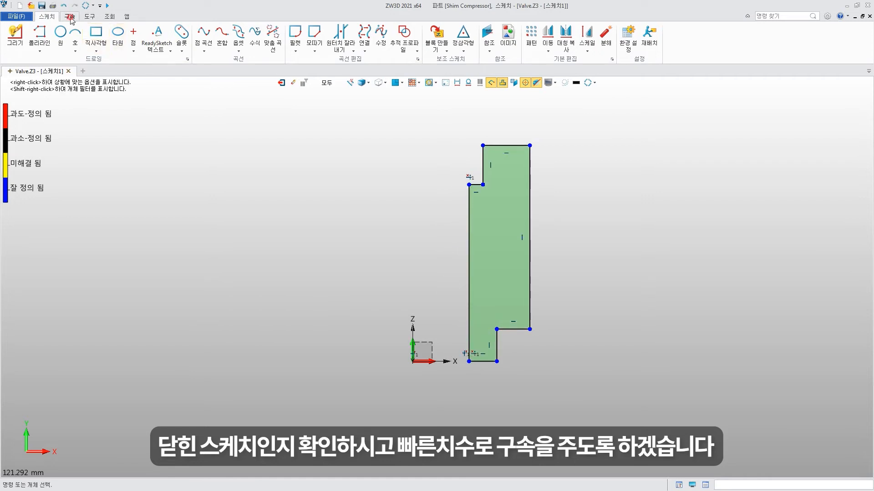
# - Dimension the profile's inner edge 7.5 mm from the Z axis and its lowest horizontal edge 3 mm long
pyautogui.click(69, 16)
pyautogui.click(160, 35)
pyautogui.click(469, 278)
pyautogui.click(444, 399)
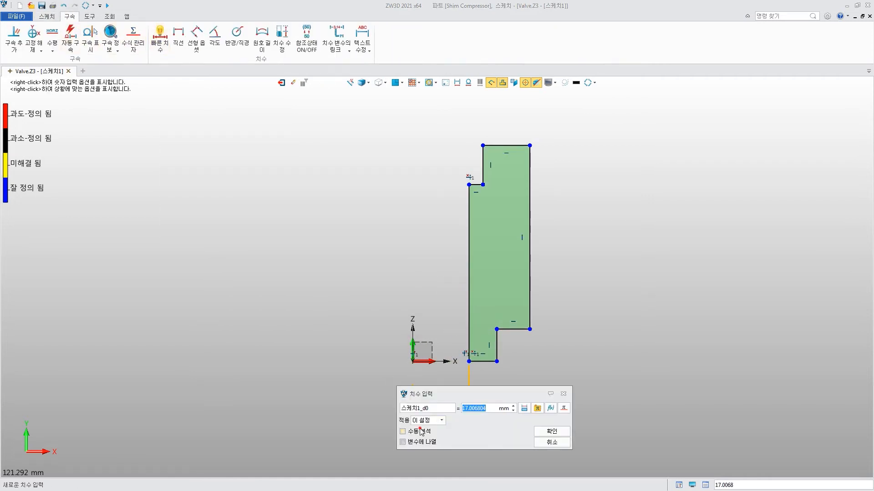
pyautogui.click(551, 431)
pyautogui.click(482, 361)
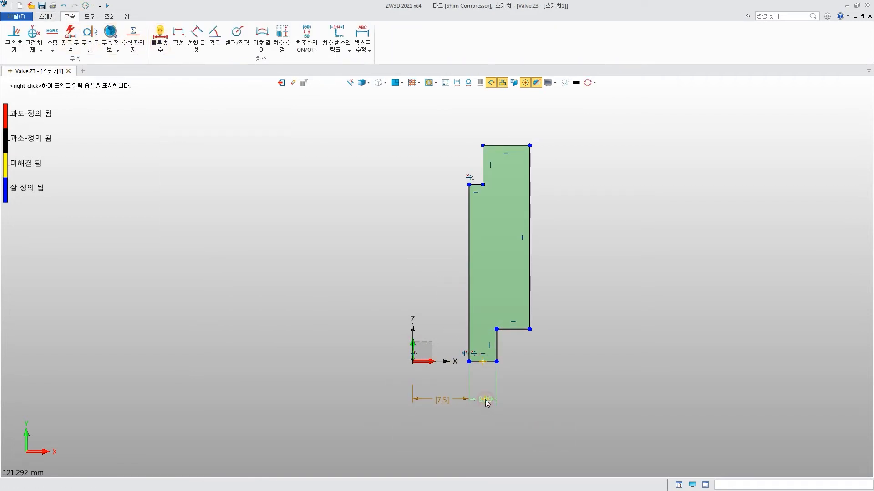
pyautogui.click(486, 400)
pyautogui.click(661, 450)
# - Dimension the profile's lower outer step as 2 mm high and 1.5 mm wide
pyautogui.click(496, 347)
pyautogui.click(591, 344)
pyautogui.click(745, 392)
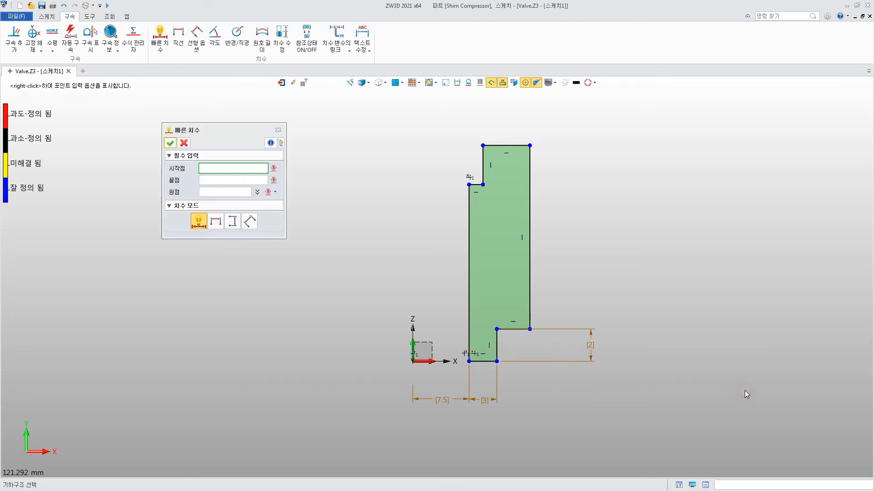
pyautogui.click(511, 329)
pyautogui.click(510, 298)
pyautogui.press('Return')
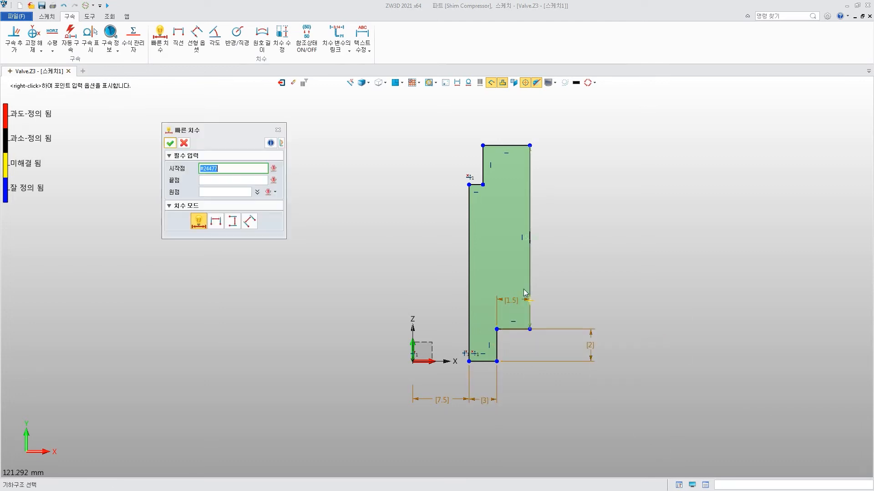
# - Dimension the profile's long outer edge as 12.5 mm and its uppermost horizontal edge as 3.5 mm
pyautogui.click(530, 287)
pyautogui.click(593, 262)
pyautogui.write('12.5')
pyautogui.click(750, 310)
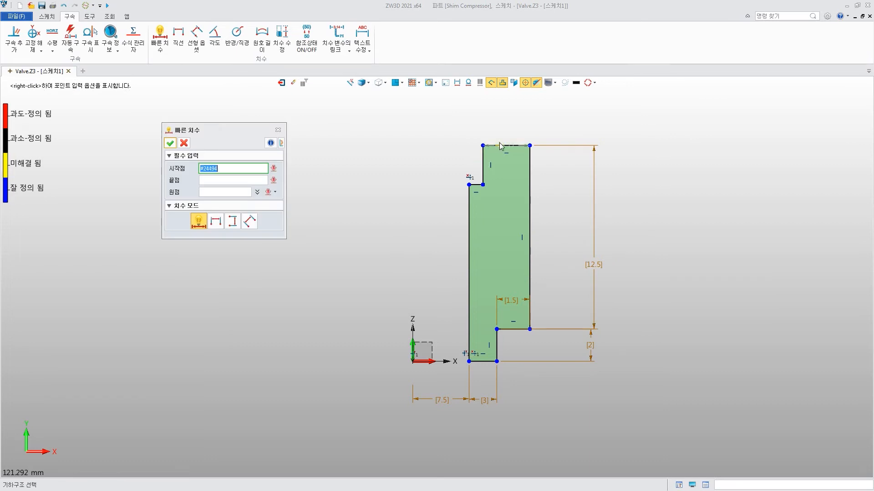
pyautogui.click(505, 145)
pyautogui.click(504, 112)
pyautogui.press('Return')
# - Dimension the profile's upper inner step as 5 mm high and update the sketch geometry to its dimensions
pyautogui.click(482, 165)
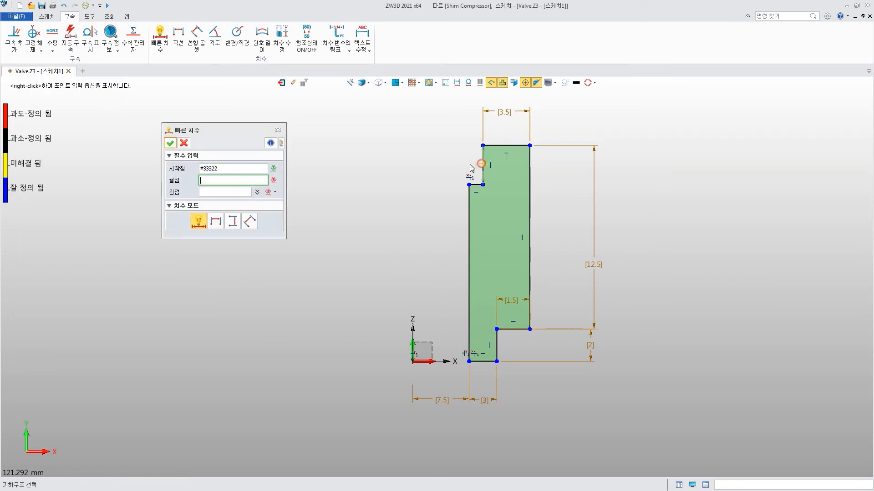
pyautogui.click(448, 164)
pyautogui.click(598, 209)
pyautogui.write('5')
pyautogui.press('Return')
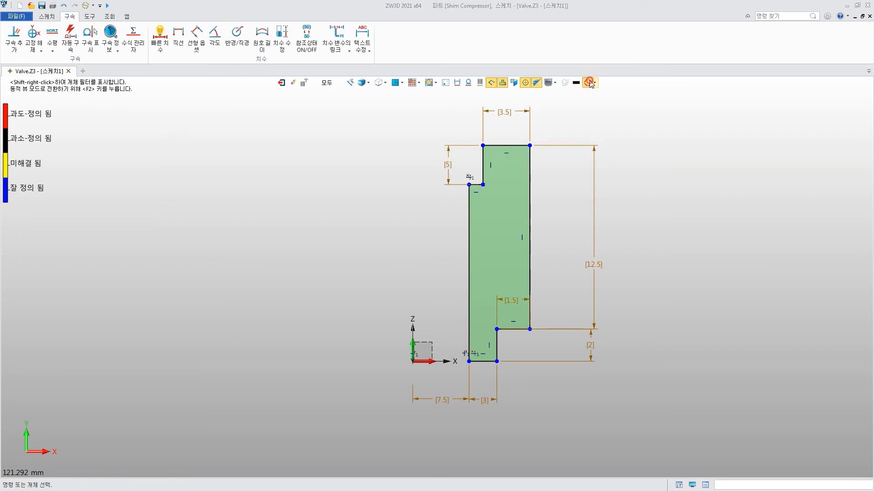
pyautogui.click(591, 86)
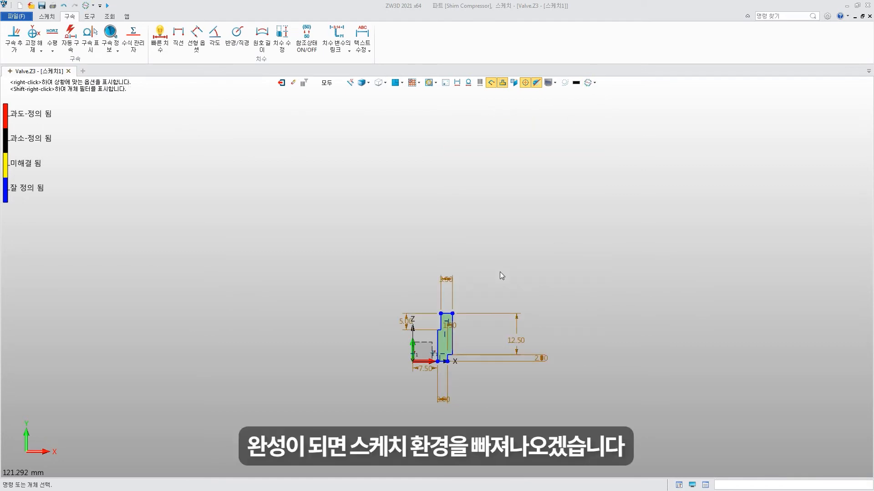
# - Finish the sketch and revolve the profile from 0 to 360 degrees about the Z axis
pyautogui.scroll(5, 454, 346)
pyautogui.moveTo(490, 289); pyautogui.dragTo(535, 240, button='middle')
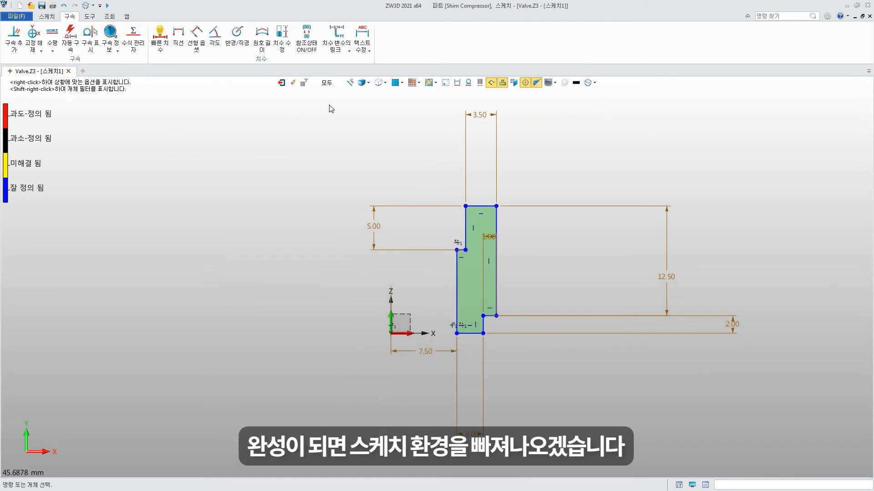
pyautogui.click(282, 83)
pyautogui.click(74, 37)
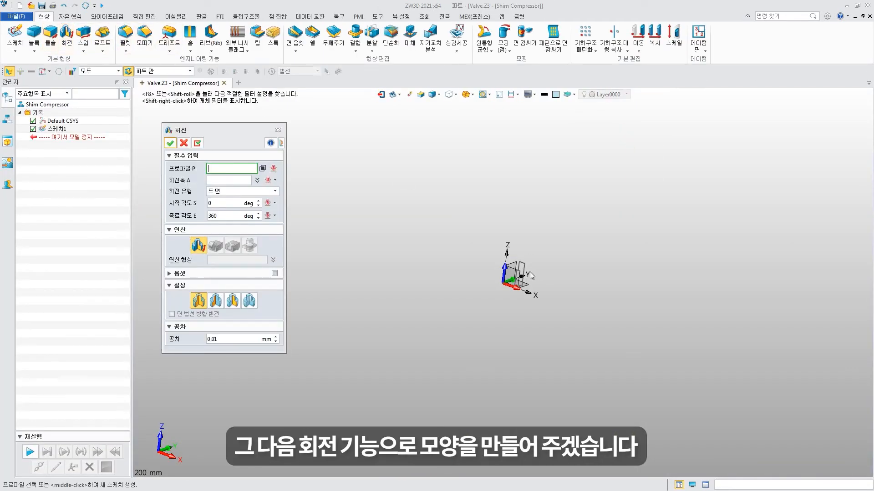
pyautogui.click(276, 181)
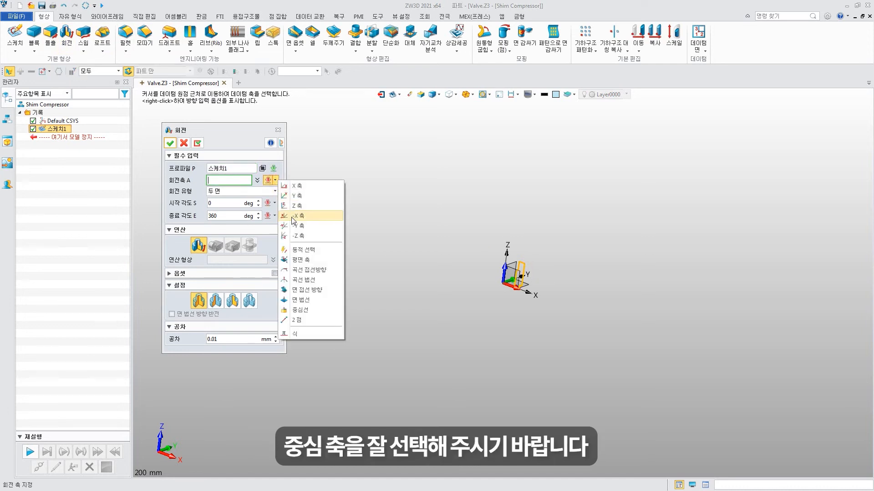
pyautogui.click(292, 204)
pyautogui.click(170, 145)
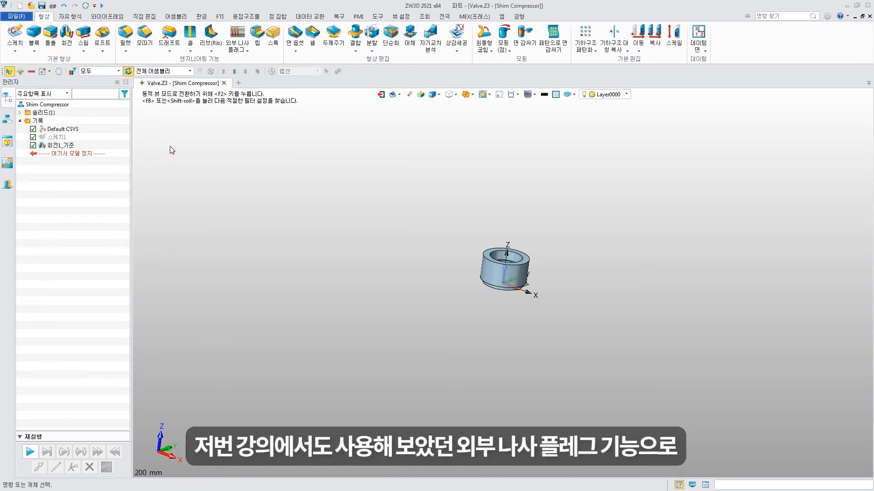
# - Add a custom external thread to the outer cylinder: diameter 24 mm, pitch 1 mm, length 14 mm, end chamfer 0.5 mm at 45 degrees
pyautogui.scroll(5, 467, 280)
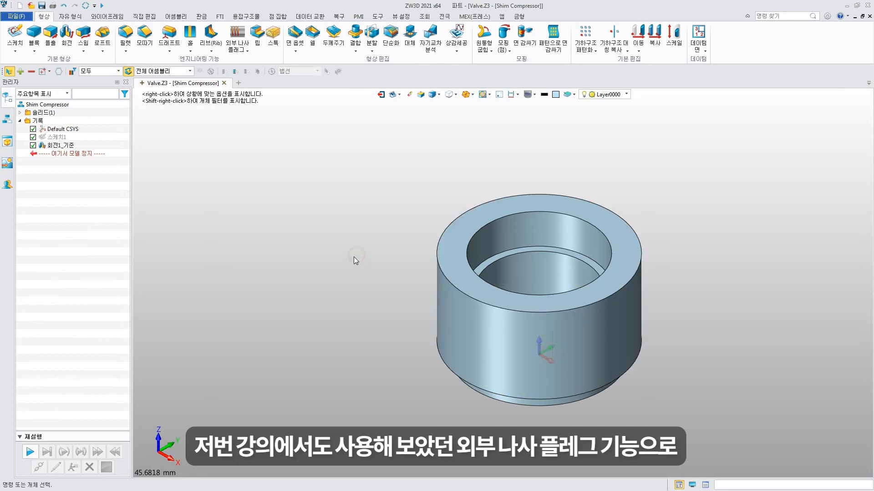
pyautogui.scroll(-2, 355, 251)
pyautogui.click(234, 35)
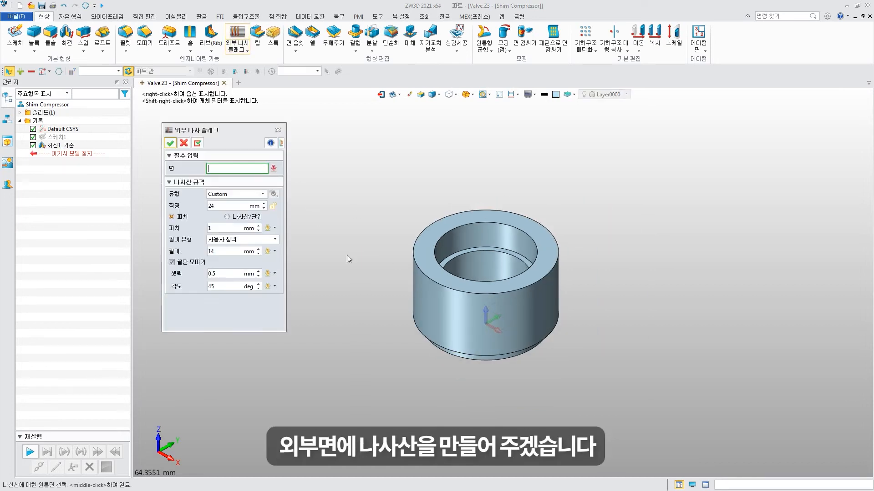
pyautogui.click(477, 314)
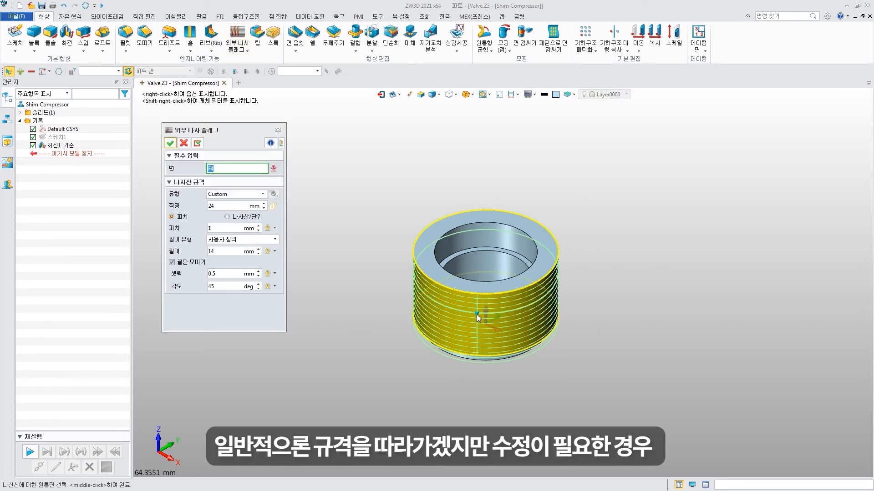
pyautogui.click(221, 205)
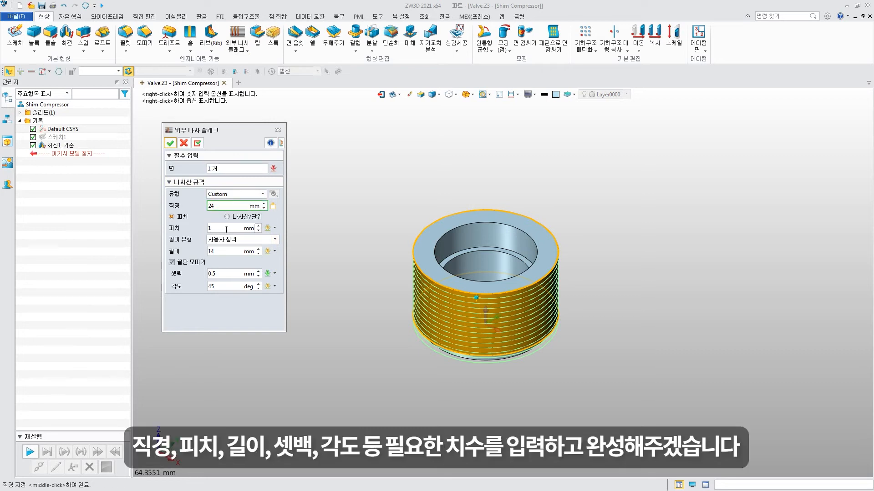
pyautogui.click(224, 283)
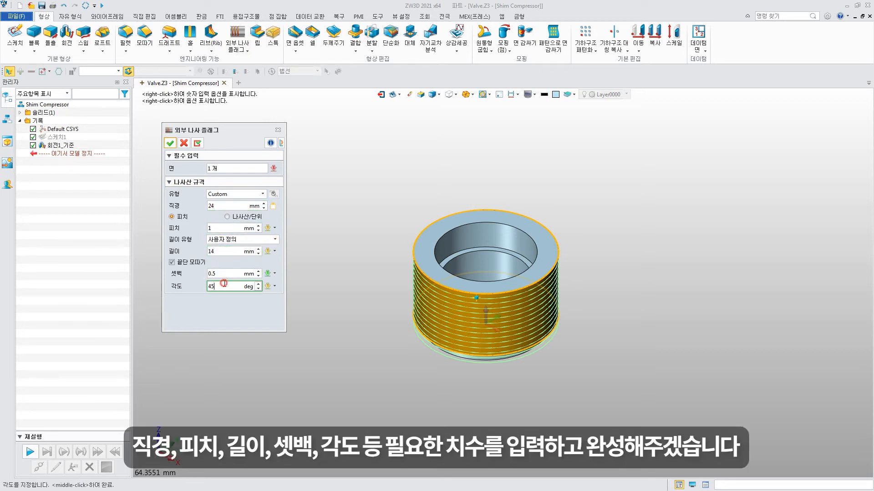
pyautogui.click(170, 143)
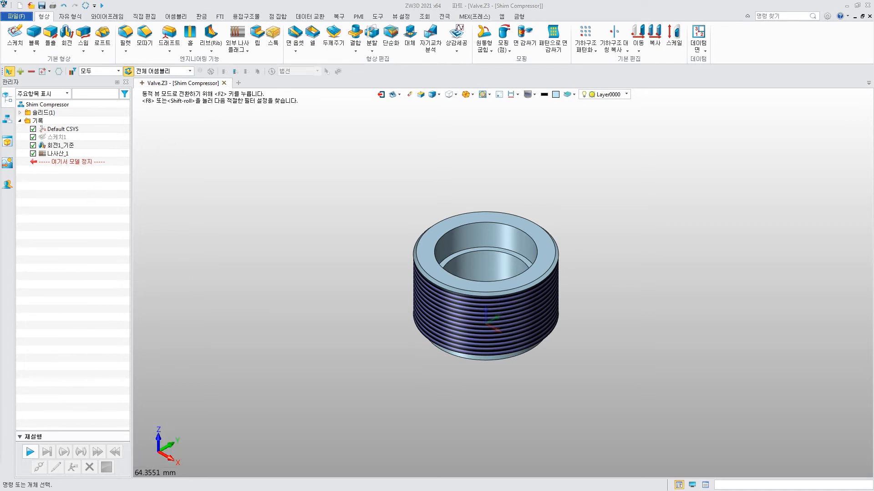
# - Start a sketch on the upper ring face and draw a corner rectangle about 31.8 by 8.2 mm across the ring
pyautogui.click(15, 34)
pyautogui.click(484, 283)
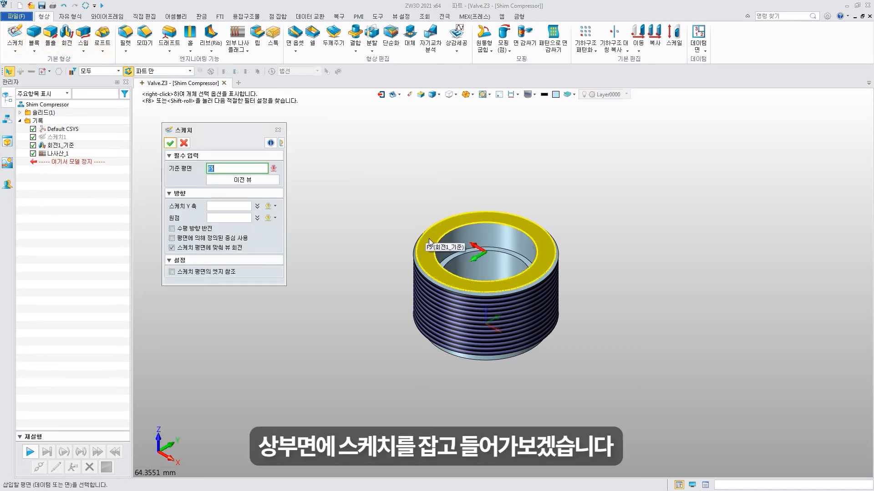
pyautogui.click(170, 143)
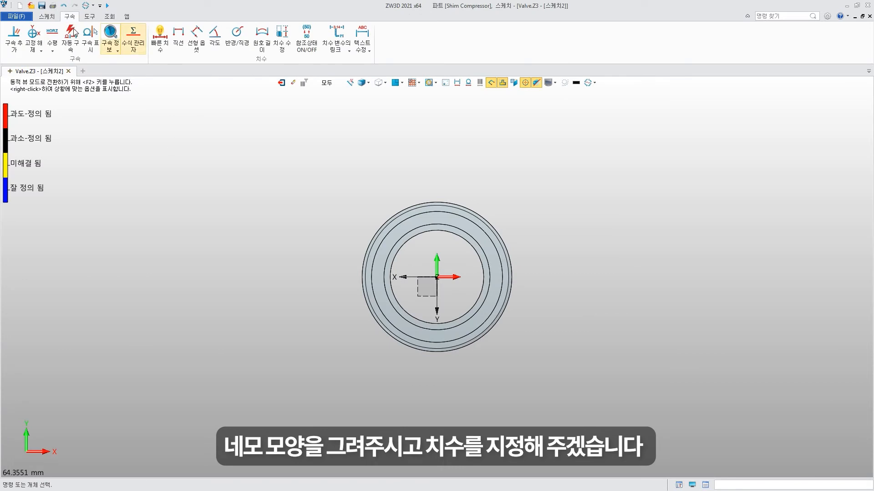
pyautogui.click(47, 16)
pyautogui.click(95, 34)
pyautogui.click(338, 302)
pyautogui.click(537, 250)
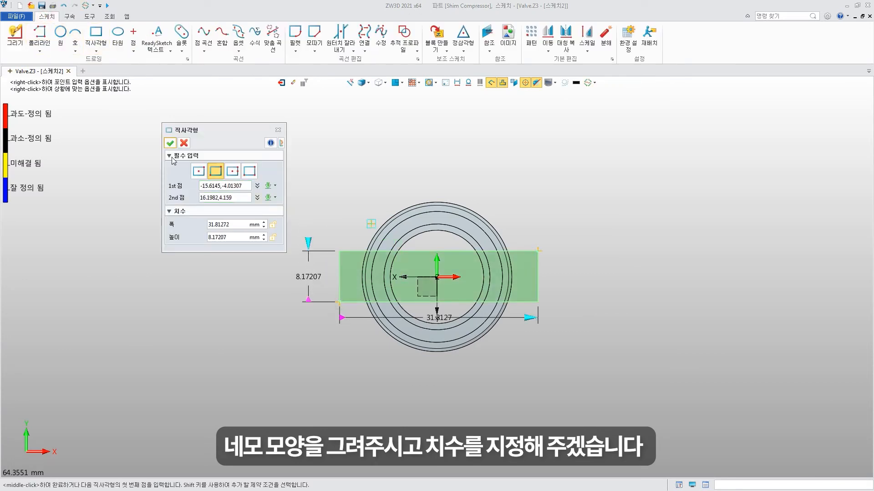
pyautogui.click(170, 143)
# - Dimension the rectangle as 3.5 mm high and 26 mm wide
pyautogui.click(70, 17)
pyautogui.click(159, 35)
pyautogui.click(339, 269)
pyautogui.click(315, 268)
pyautogui.write('3.')
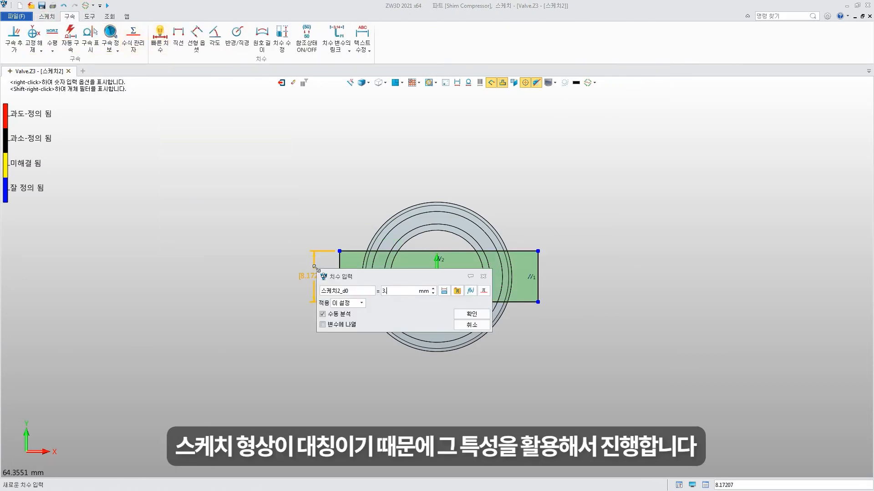
pyautogui.write('5')
pyautogui.click(457, 315)
pyautogui.click(460, 302)
pyautogui.click(435, 382)
pyautogui.write('26')
pyautogui.click(587, 427)
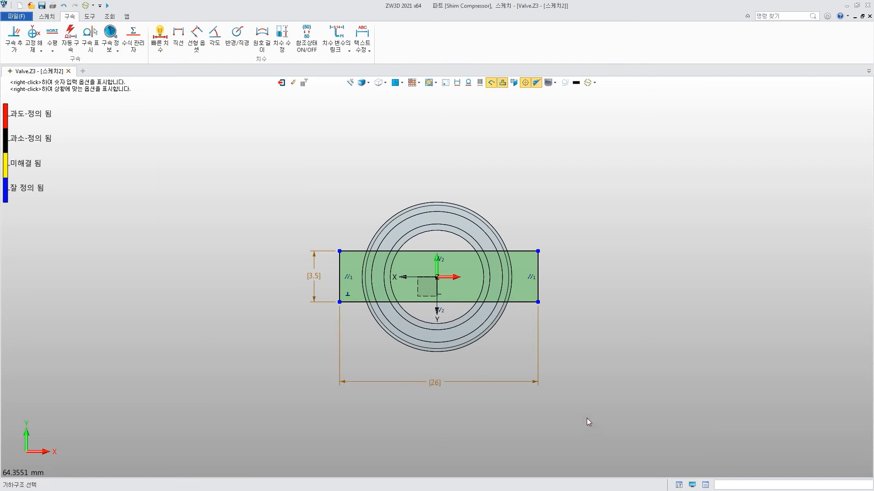
pyautogui.click(183, 143)
# - Constrain the rectangle's two long sides to be symmetric about the horizontal axis
pyautogui.click(52, 49)
pyautogui.click(63, 96)
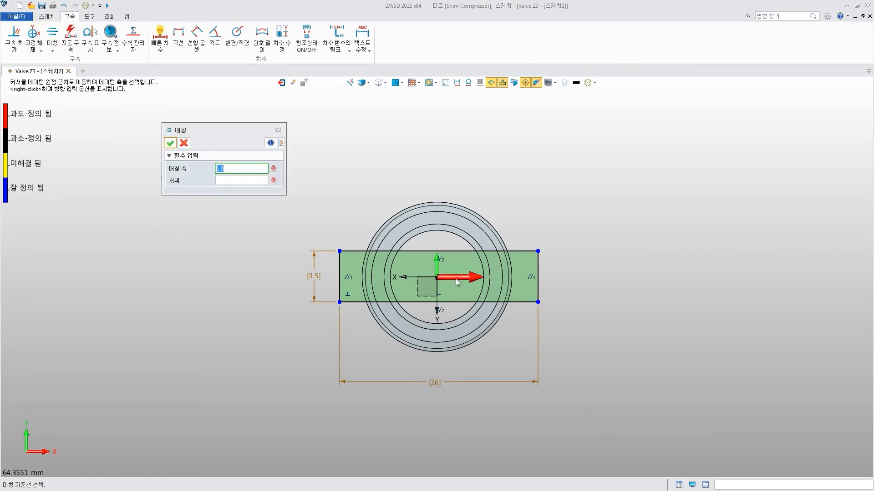
pyautogui.click(456, 278)
pyautogui.click(456, 251)
pyautogui.click(459, 302)
pyautogui.click(170, 143)
# - Constrain the rectangle's two short sides to be symmetric about the vertical axis
pyautogui.click(436, 263)
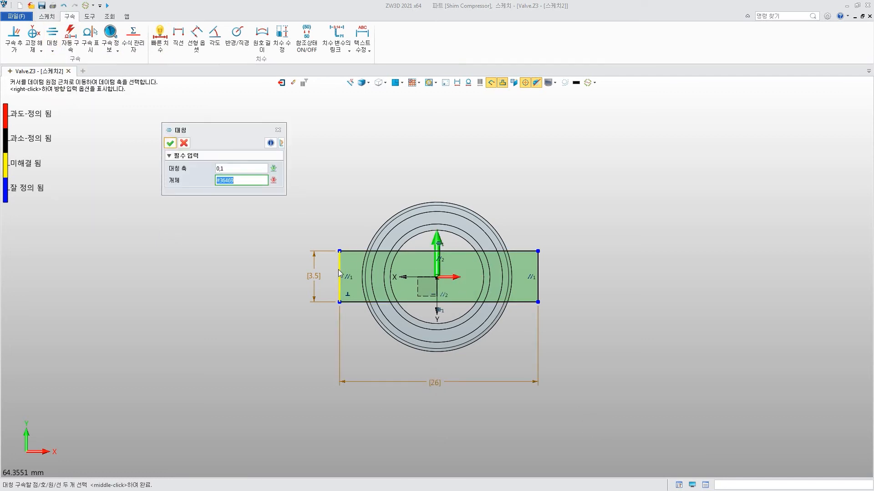
pyautogui.click(538, 267)
pyautogui.click(186, 143)
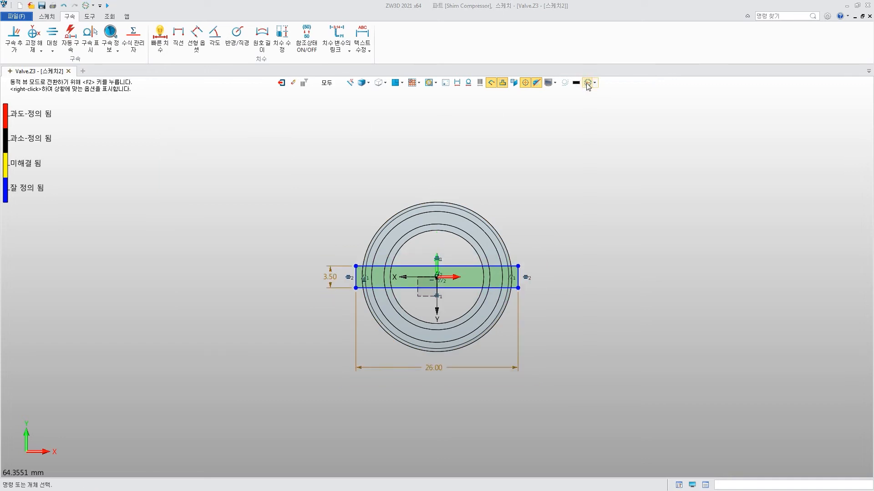
# - Finish the sketch and extrude the rectangle to -1.5 mm as a cut, forming a slot across the upper ring face
pyautogui.click(283, 82)
pyautogui.click(50, 34)
pyautogui.click(480, 260)
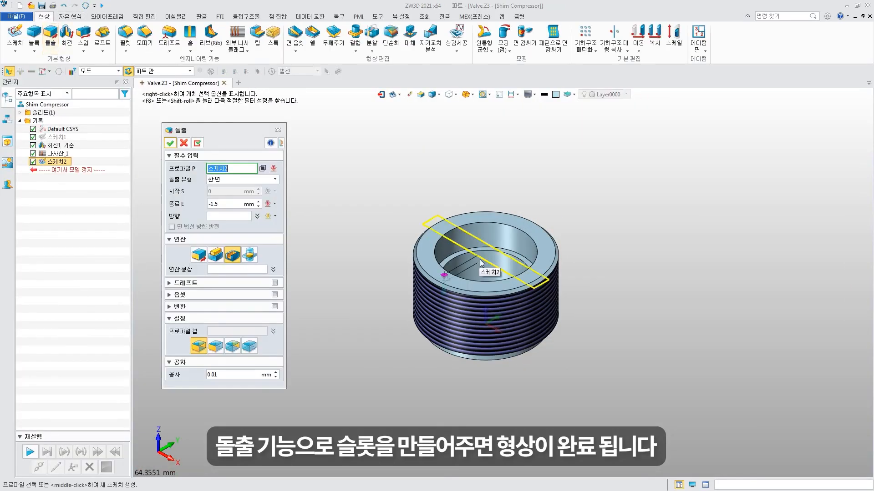
pyautogui.click(224, 205)
pyautogui.click(170, 144)
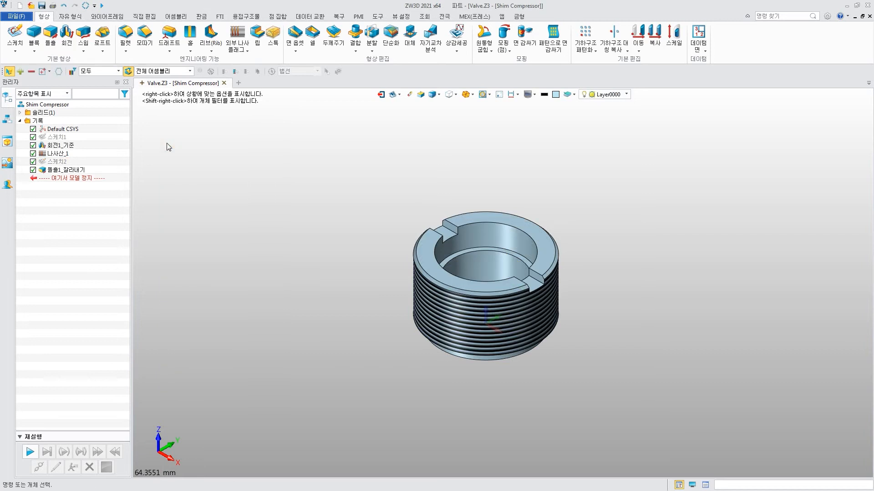
# - Select the shim compressor for a face attribute change and set its colour to RGB 147, 144, 140
pyautogui.click(400, 16)
pyautogui.click(140, 37)
pyautogui.click(448, 291)
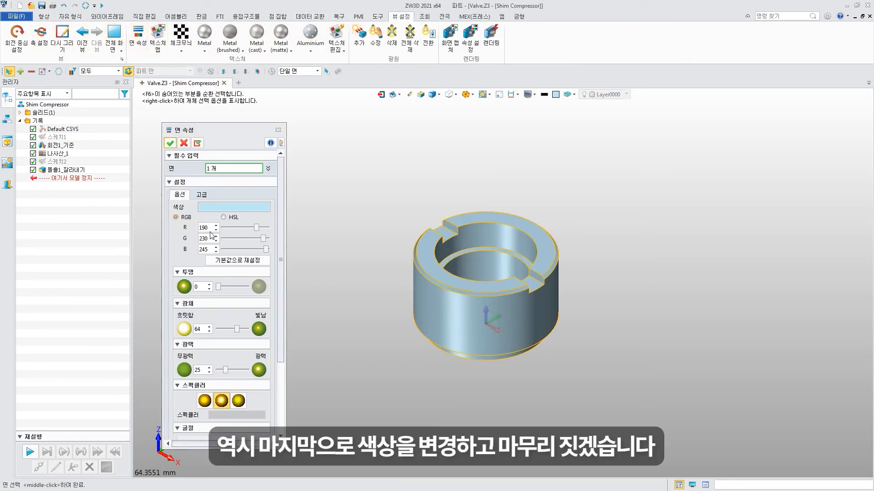
pyautogui.moveTo(211, 228); pyautogui.dragTo(126, 234)
pyautogui.write('147')
pyautogui.press('Tab')
pyautogui.write('144')
pyautogui.press('Tab')
pyautogui.write('140')
# - Set the shim compressor's brilliance to 10 and gloss to 90, and apply the face attributes
pyautogui.moveTo(206, 329); pyautogui.dragTo(110, 322)
pyautogui.write('10')
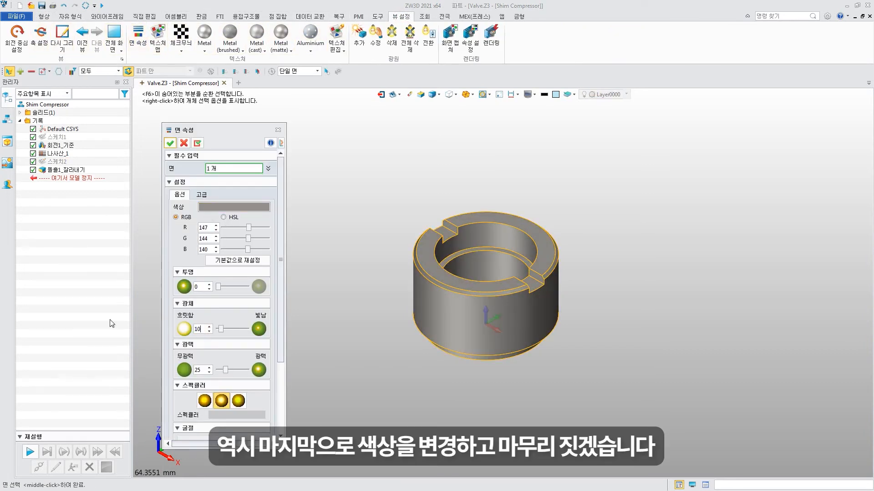
pyautogui.moveTo(205, 370); pyautogui.dragTo(138, 365)
pyautogui.write('80')
pyautogui.click(168, 140)
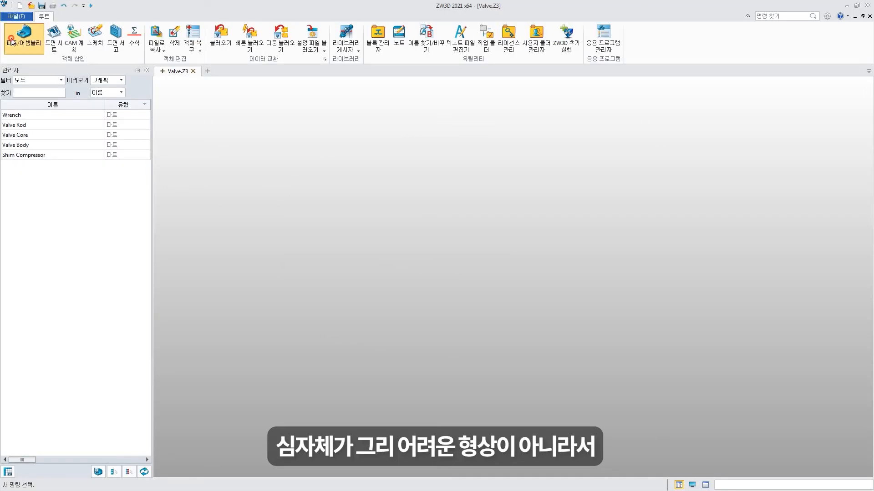
# - Create a new part named Bottom Shim in the valve file
pyautogui.click(12, 42)
pyautogui.write('B')
pyautogui.write('ommto')
pyautogui.press('BackSpace')
pyautogui.press('BackSpace')
pyautogui.press('BackSpace')
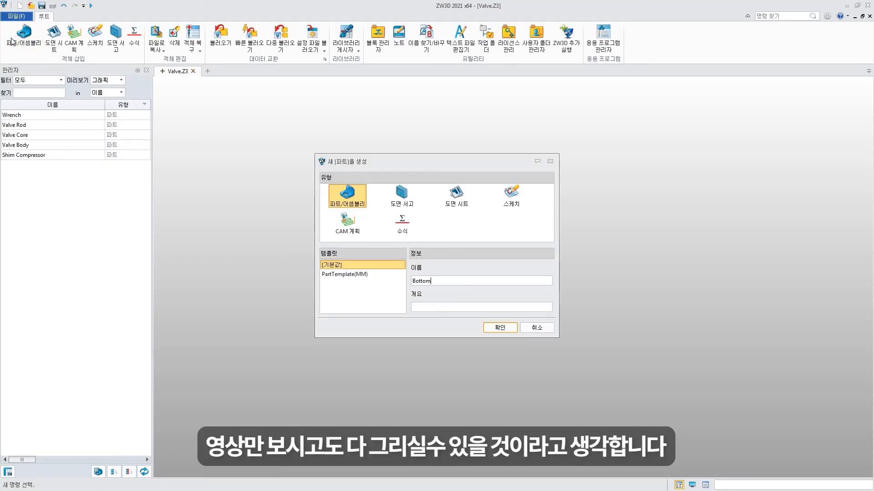
pyautogui.click(496, 328)
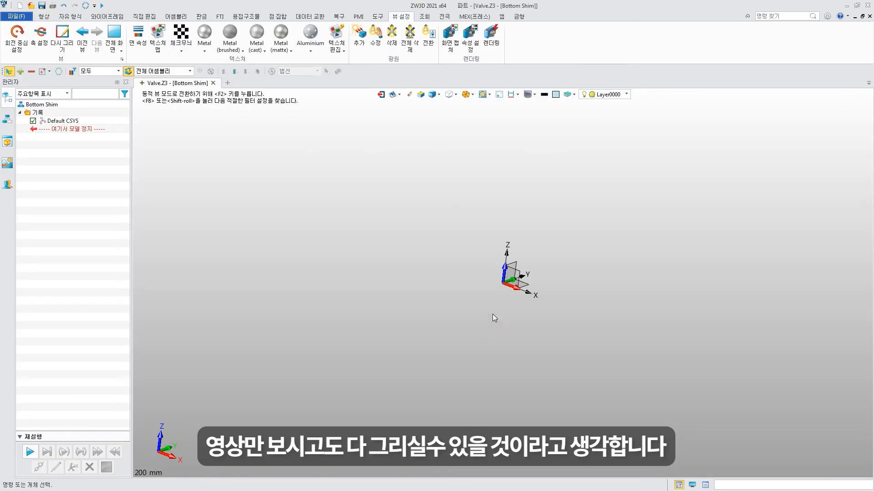
# - Start a sketch on the XY plane and draw a circle of radius 11 mm centred on the origin
pyautogui.click(540, 281)
pyautogui.click(170, 143)
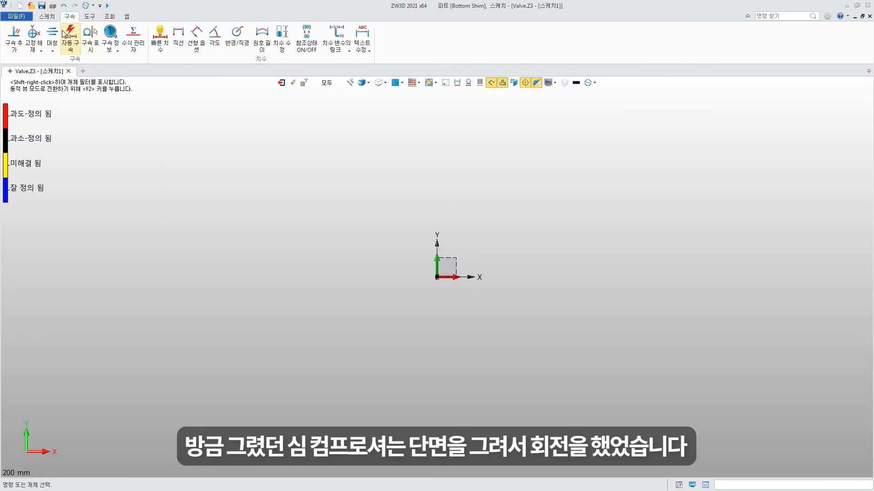
pyautogui.click(61, 33)
pyautogui.click(438, 277)
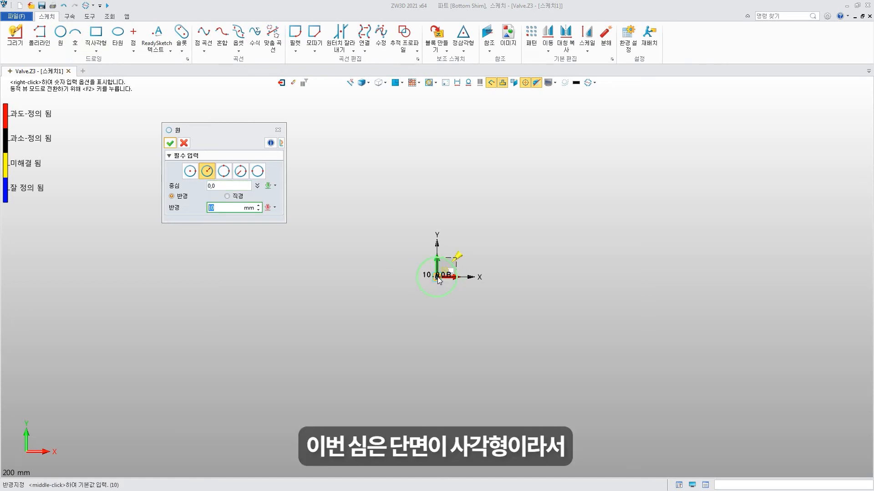
pyautogui.write('11')
pyautogui.click(170, 143)
# - Draw a second circle of radius 7 mm centred on the origin, inside the first one
pyautogui.click(61, 33)
pyautogui.scroll(5, 438, 275)
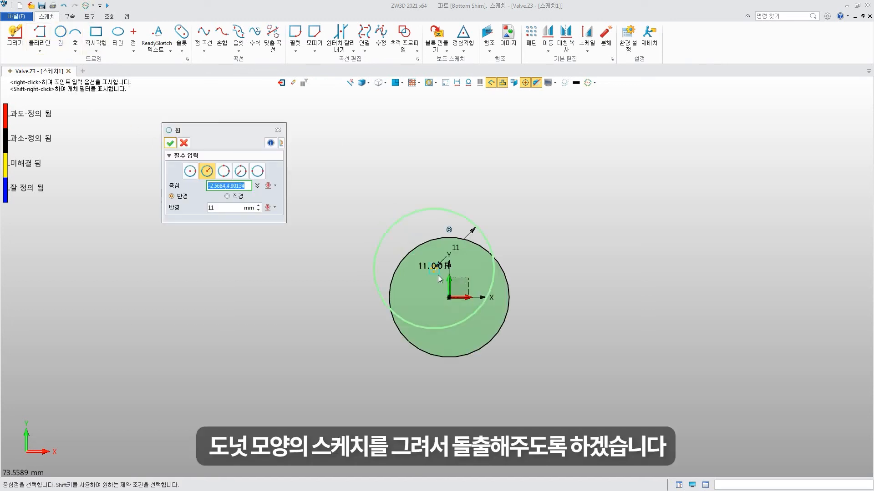
pyautogui.click(450, 300)
pyautogui.write('7')
pyautogui.click(170, 143)
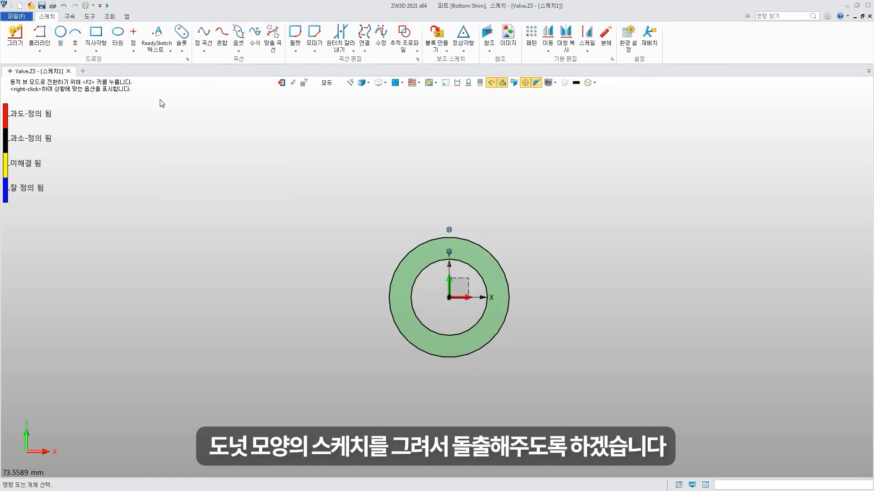
# - Dimension the outer circle's radius as 11 mm and the inner circle's radius as 7 mm
pyautogui.click(69, 17)
pyautogui.click(160, 36)
pyautogui.click(484, 249)
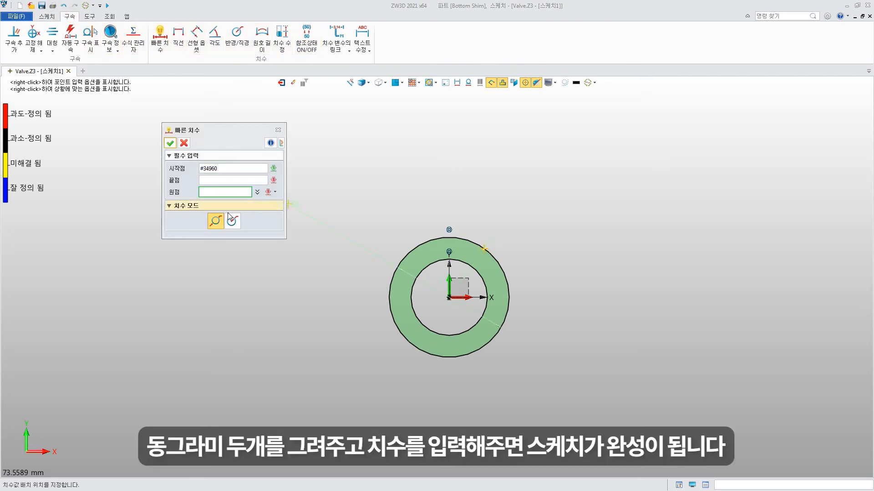
pyautogui.click(505, 223)
pyautogui.click(665, 268)
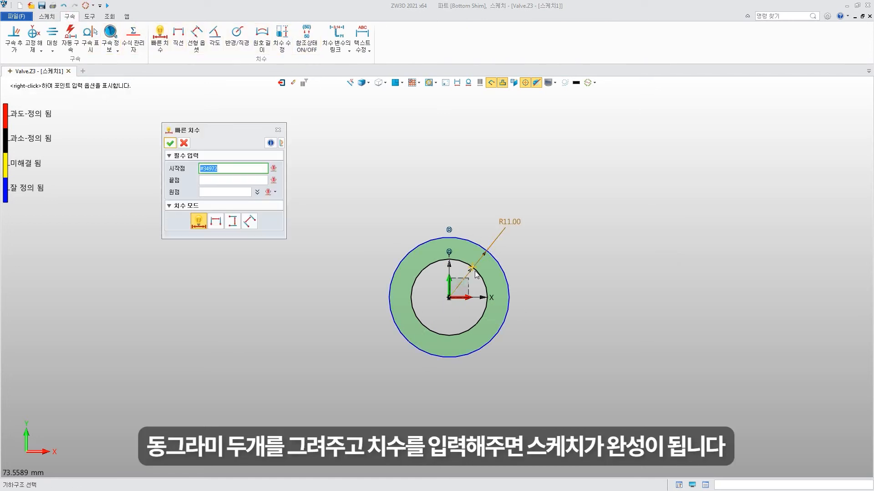
pyautogui.click(477, 272)
pyautogui.click(531, 271)
pyautogui.click(684, 317)
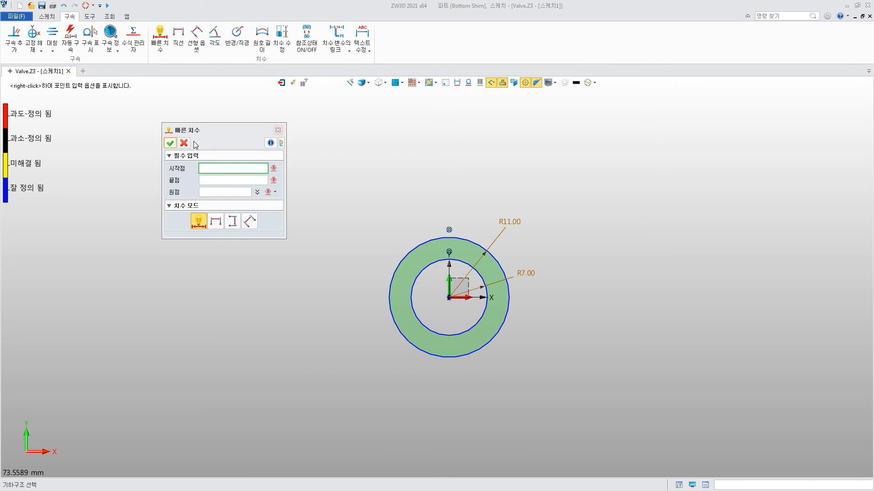
pyautogui.click(184, 143)
# - Finish the sketch and extrude the ring profile 3.38 mm as a new solid
pyautogui.click(282, 84)
pyautogui.click(50, 34)
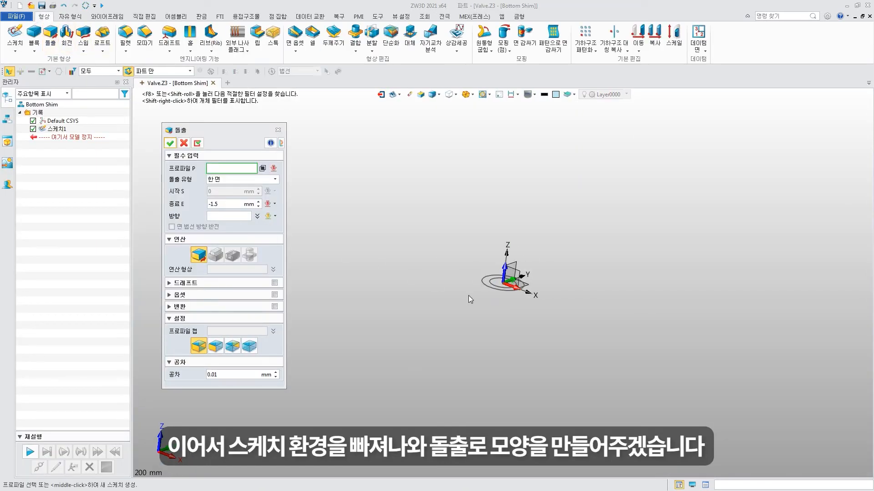
pyautogui.moveTo(252, 202); pyautogui.dragTo(180, 205)
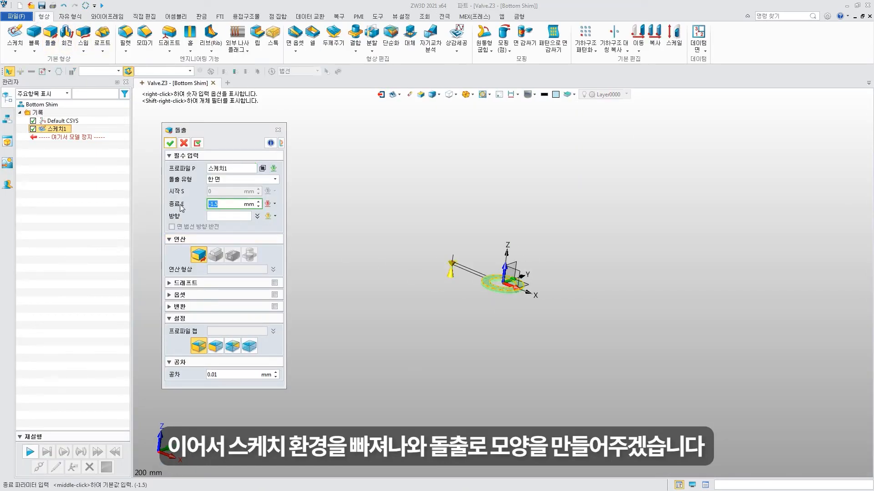
pyautogui.write('3.38')
pyautogui.click(170, 144)
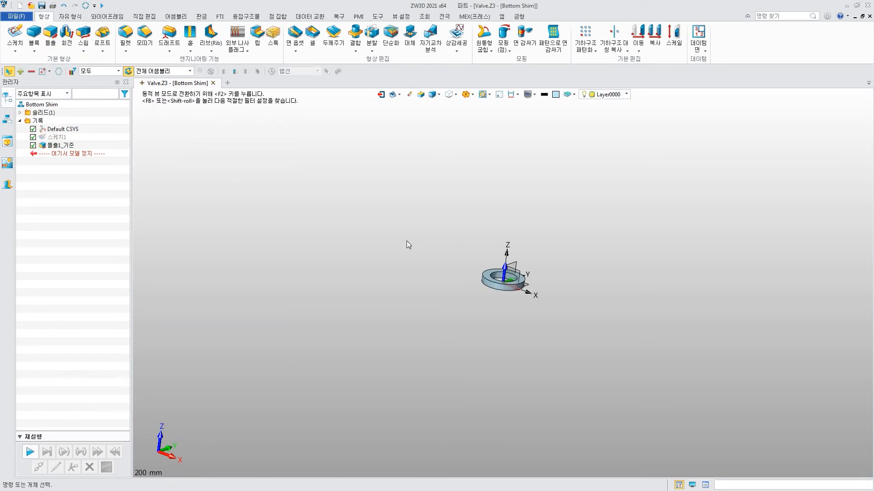
# - Select the bottom shim for a face attribute change and set its colour to RGB 147, 144, 140
pyautogui.scroll(5, 476, 258)
pyautogui.click(401, 17)
pyautogui.click(139, 36)
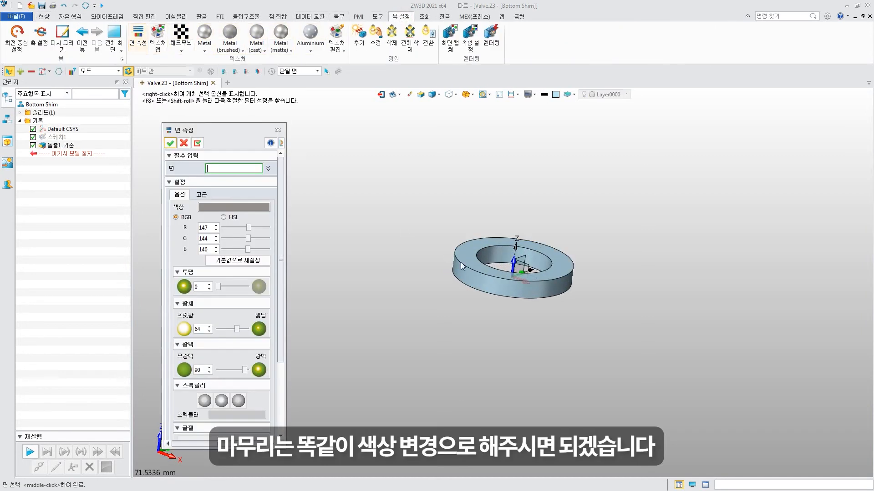
pyautogui.write('147')
pyautogui.press('Tab')
pyautogui.write('144')
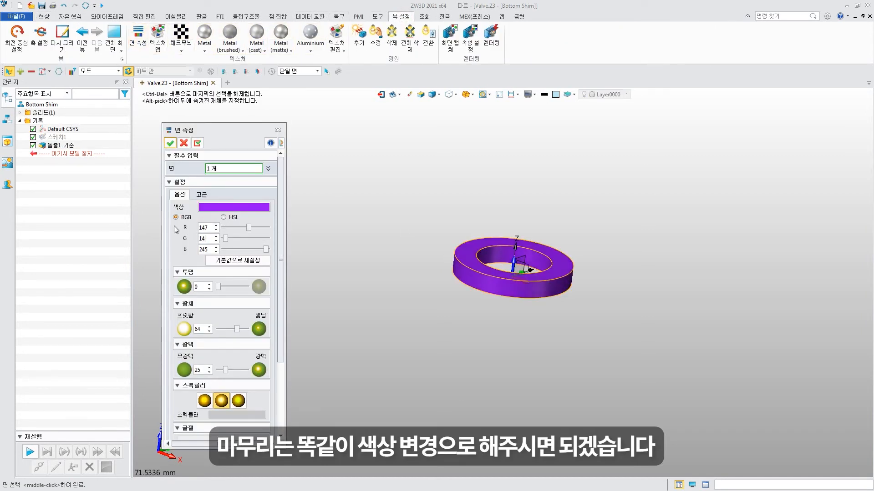
pyautogui.press('Tab')
pyautogui.write('140')
# - Set the bottom shim's brilliance to 10 and gloss to 90, and apply the face attributes
pyautogui.write('10')
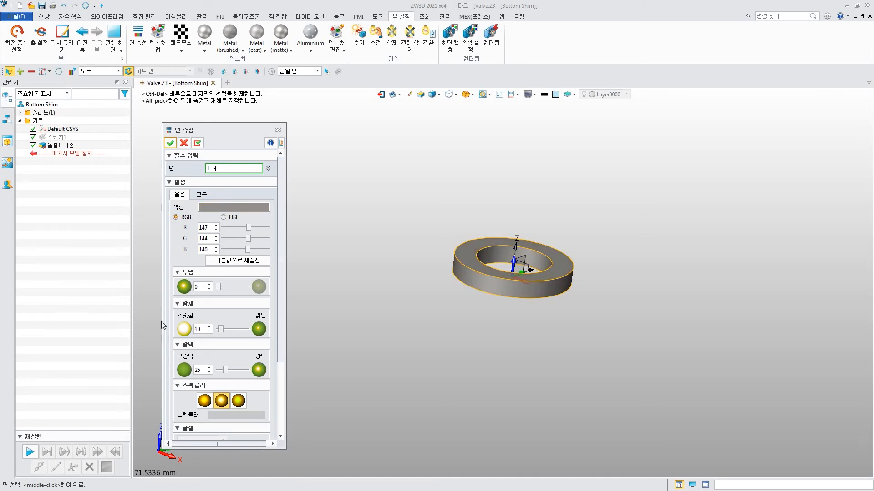
pyautogui.press('Tab')
pyautogui.write('90')
pyautogui.click(171, 144)
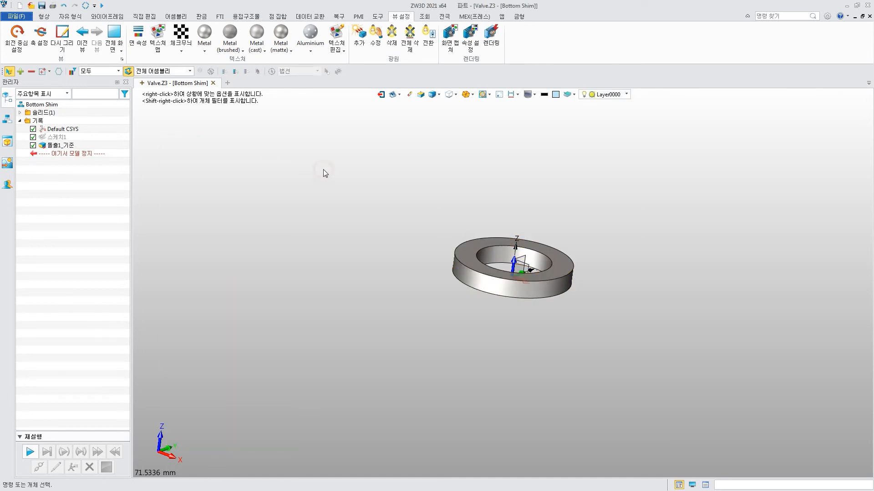
# - Return to the valve file's object list and create a new part named Top Shim
pyautogui.hotkey('ctrl', 'Home')
pyautogui.scroll(1, 323, 170)
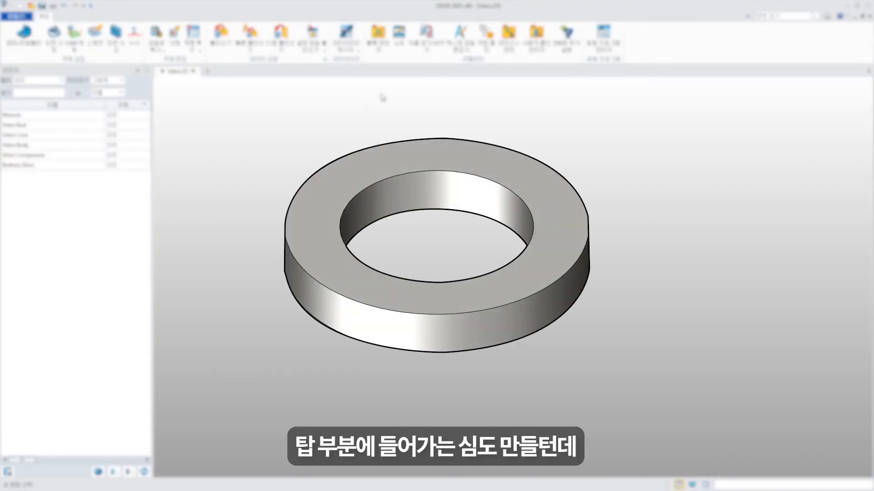
pyautogui.click(32, 38)
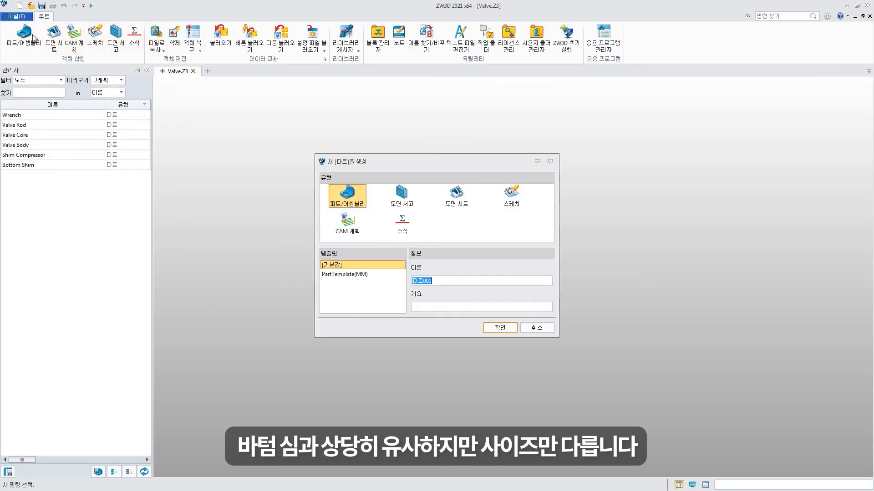
pyautogui.write('Top Shim')
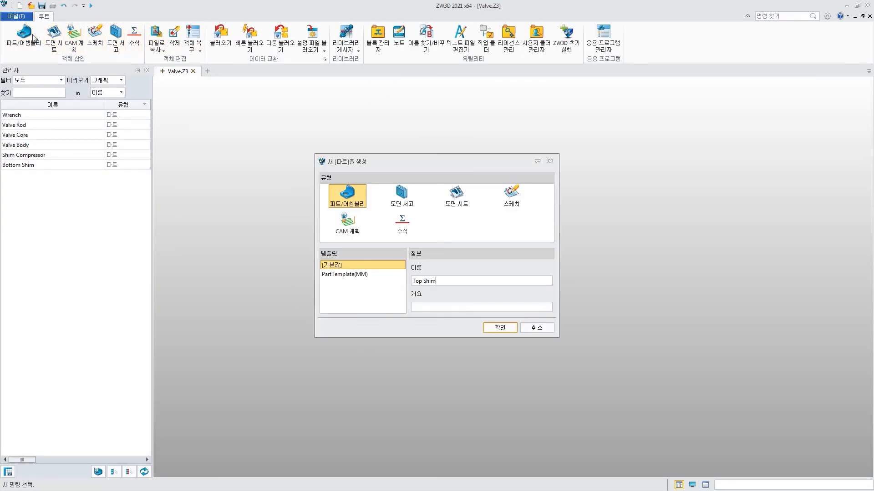
pyautogui.click(499, 329)
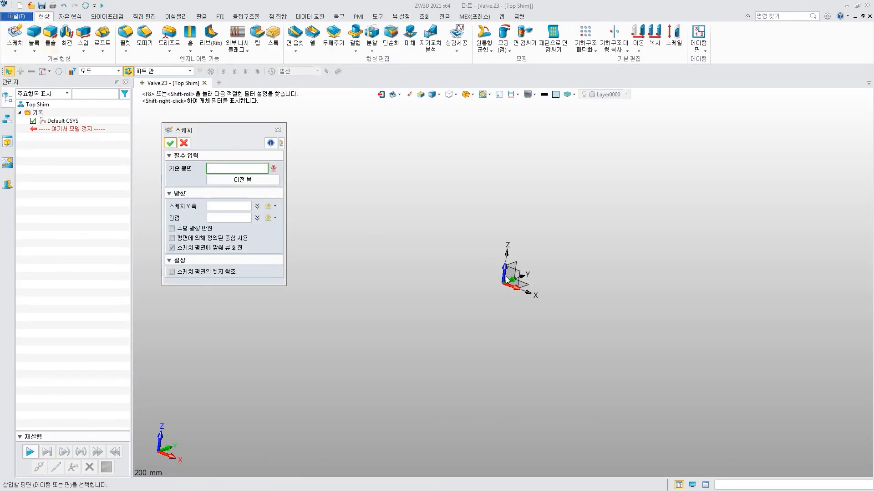
# - Start a sketch on the XY plane and draw concentric circles of radius 7 mm and 11 mm centred on the origin
pyautogui.click(509, 277)
pyautogui.click(169, 142)
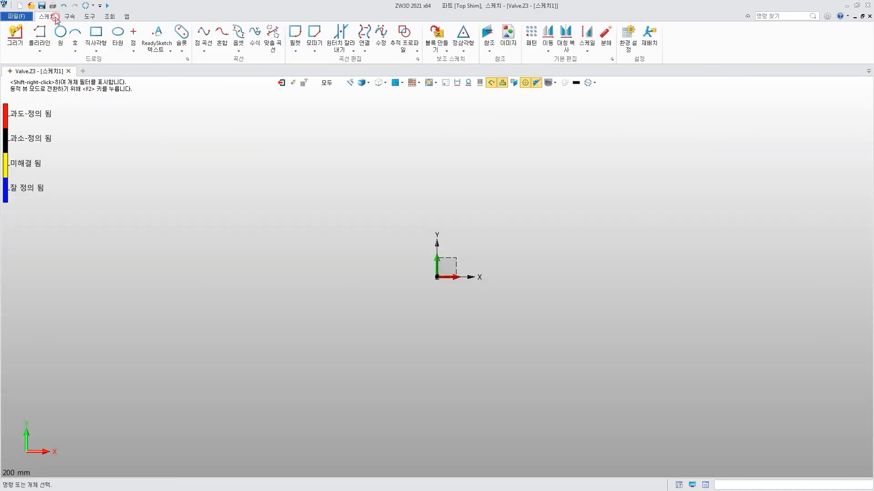
pyautogui.click(61, 33)
pyautogui.click(440, 279)
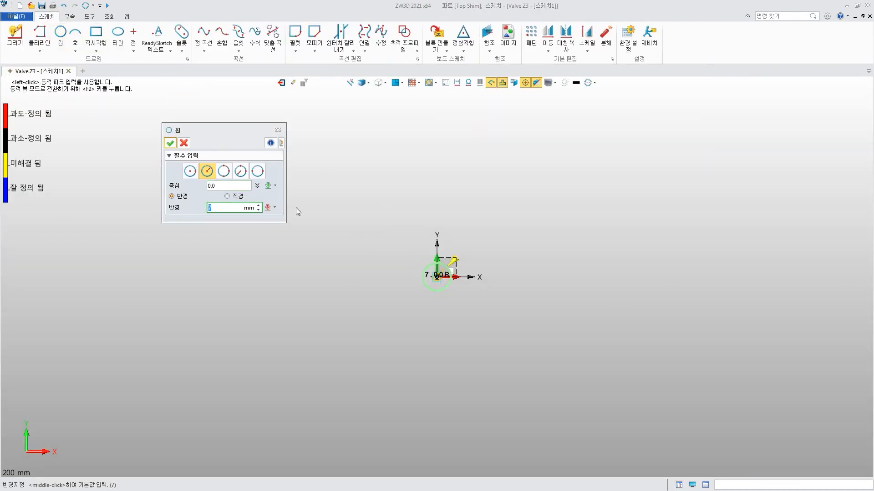
pyautogui.click(171, 143)
pyautogui.click(436, 277)
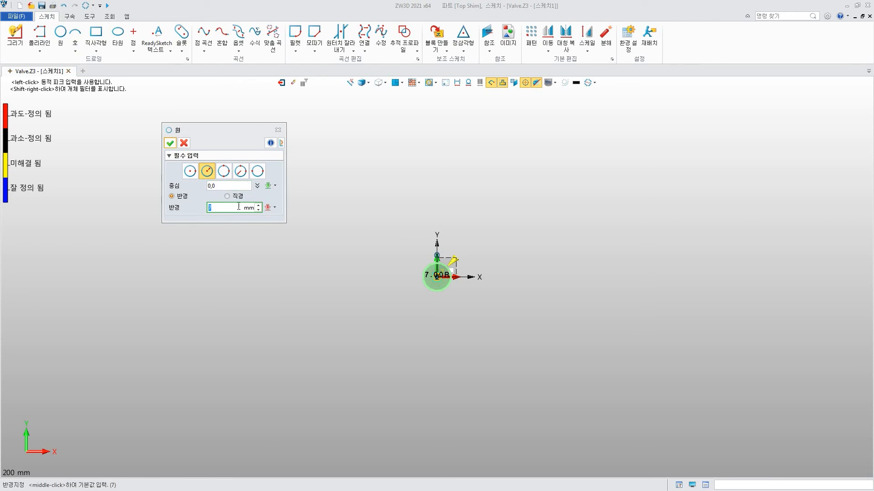
pyautogui.click(171, 143)
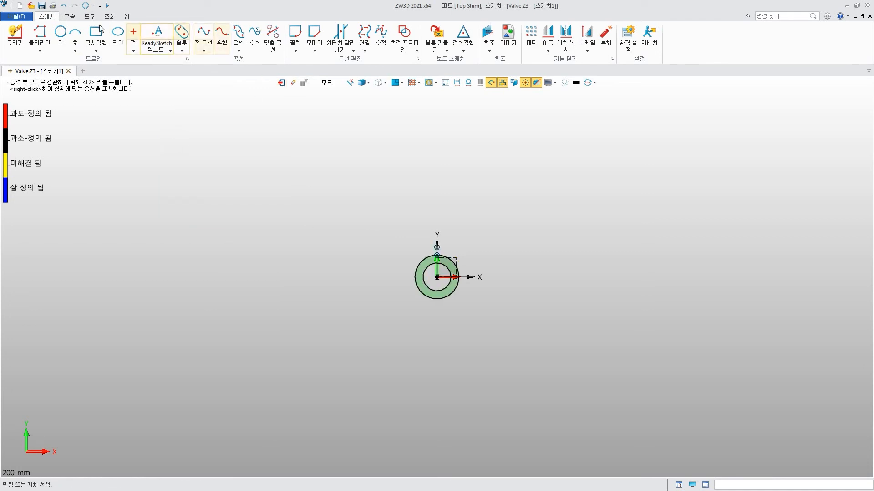
# - Add radius dimensions of 11 mm to the outer circle and 7 mm to the inner circle of the top shim sketch
pyautogui.click(69, 16)
pyautogui.click(160, 37)
pyautogui.click(456, 266)
pyautogui.click(466, 238)
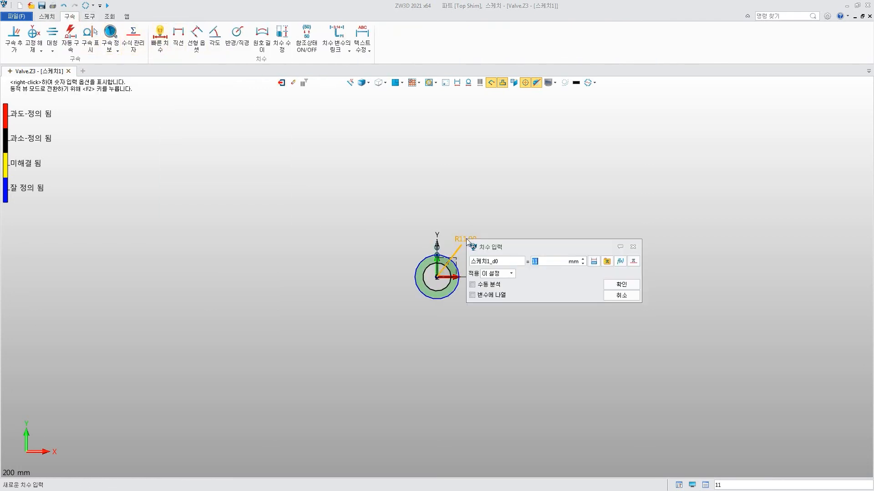
pyautogui.click(621, 284)
pyautogui.click(449, 268)
pyautogui.click(469, 270)
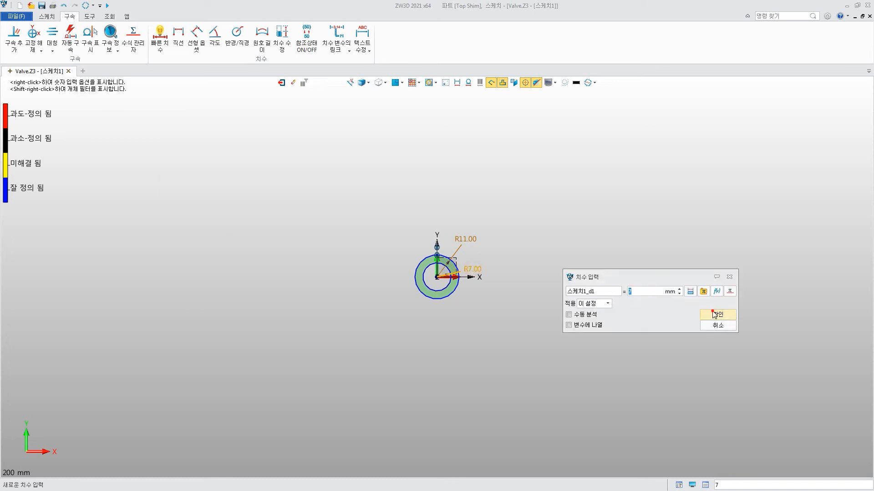
pyautogui.click(713, 312)
pyautogui.click(184, 142)
# - Finish the top shim sketch and extrude the ring profile by 3.38 mm
pyautogui.click(281, 83)
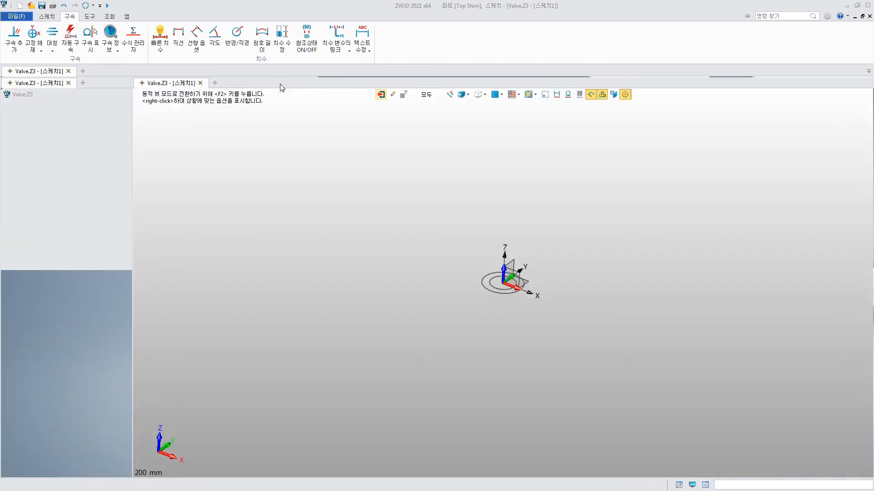
pyautogui.click(226, 205)
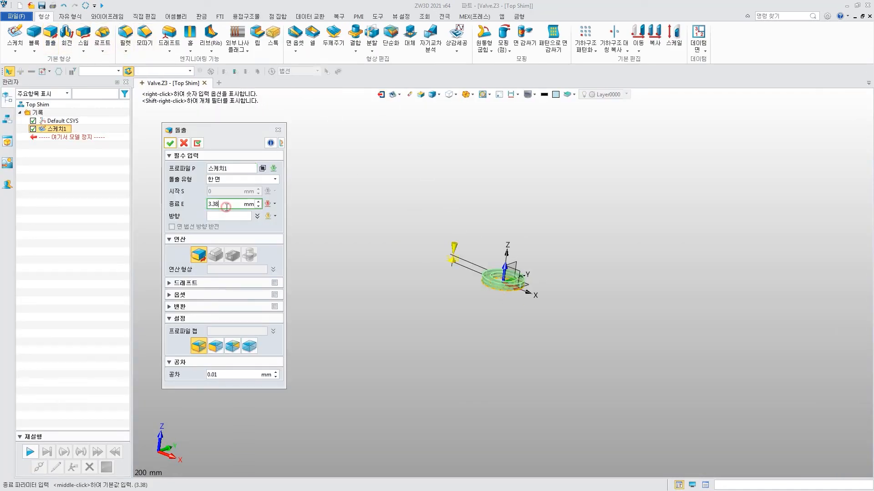
pyautogui.click(169, 143)
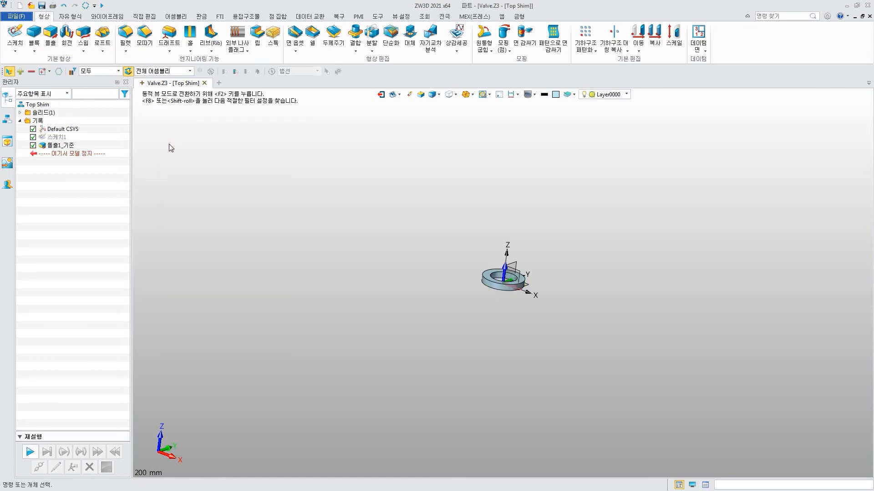
# - Give the top shim the face colour RGB 147, 144, 140 with brilliance 10 and gloss 90
pyautogui.click(401, 16)
pyautogui.click(138, 43)
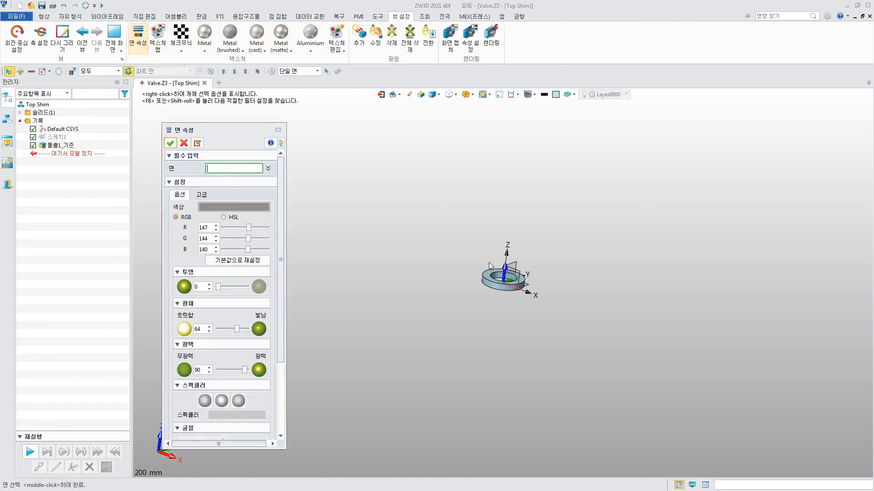
pyautogui.write('147')
pyautogui.press('Tab')
pyautogui.write('144')
pyautogui.press('Tab')
pyautogui.write('140')
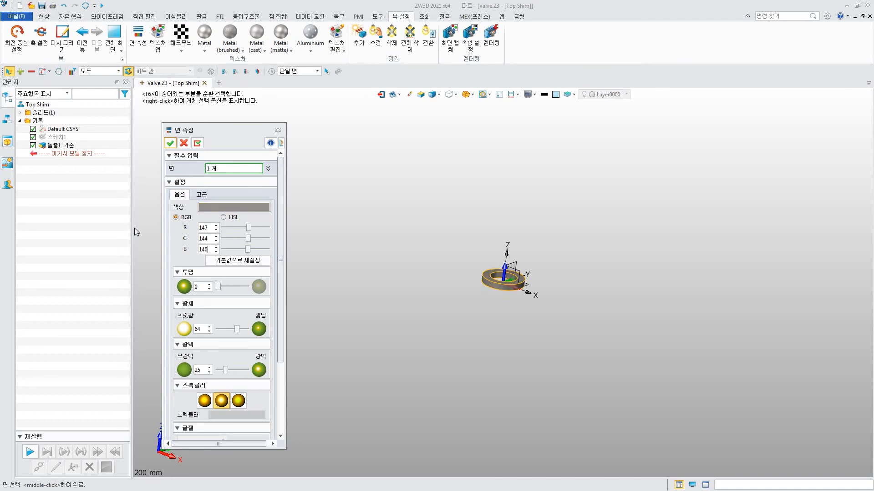
pyautogui.moveTo(202, 329); pyautogui.dragTo(170, 327)
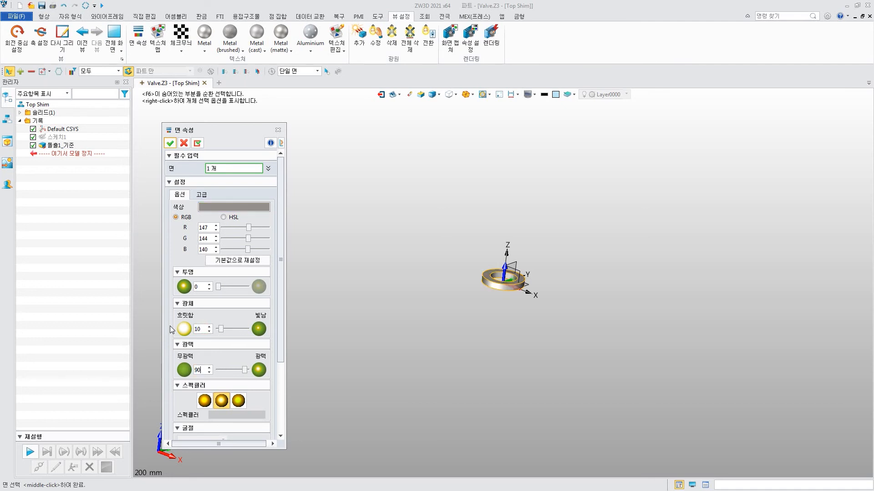
pyautogui.click(170, 144)
# - Return to the valve file's object list and create a new part named Adjusting Shim
pyautogui.hotkey('ctrl', 'f')
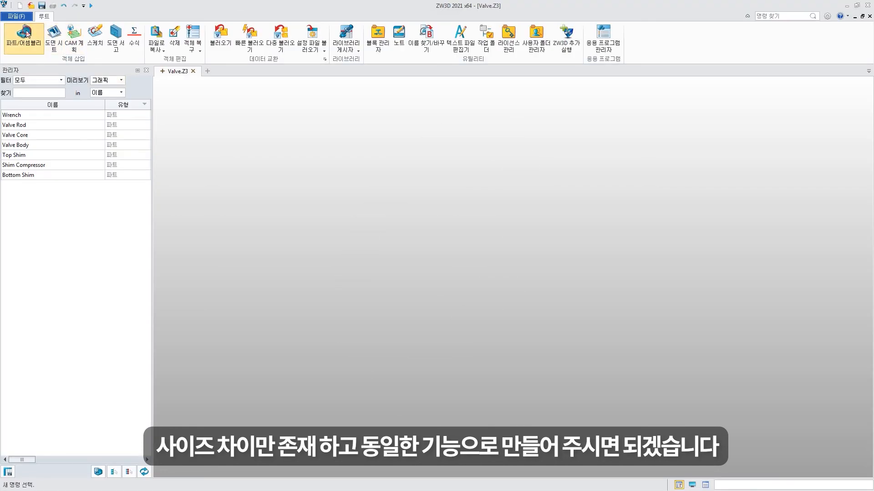
pyautogui.click(26, 35)
pyautogui.write('Adjusting Shim')
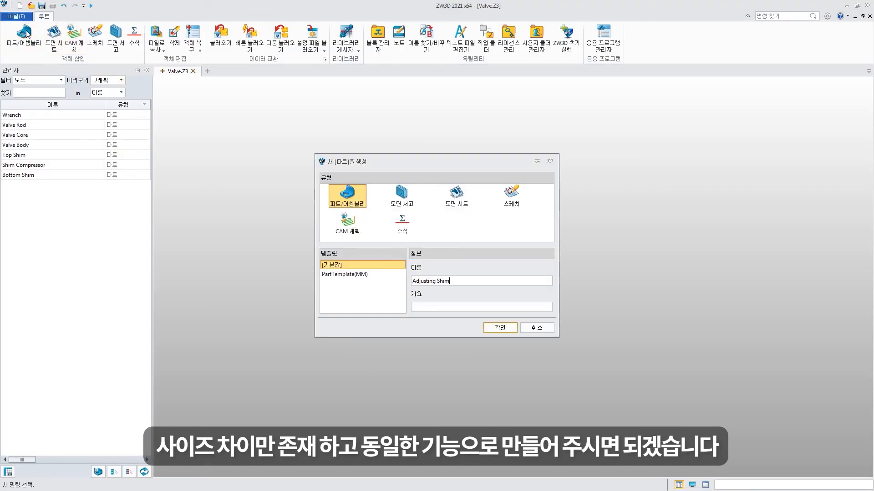
pyautogui.click(500, 328)
# - Start a sketch on the YZ plane and draw concentric circles of radius 25 mm and 20.5 mm centred on the origin
pyautogui.click(15, 37)
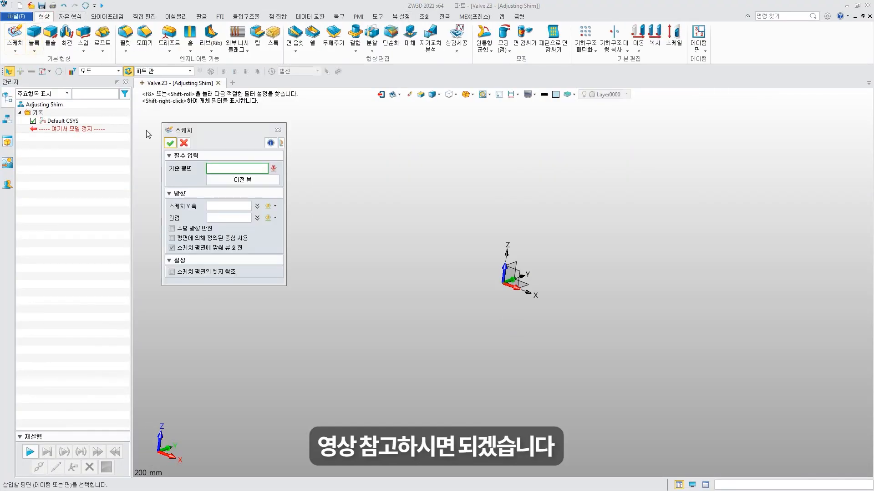
pyautogui.click(513, 245)
pyautogui.click(170, 143)
pyautogui.click(60, 34)
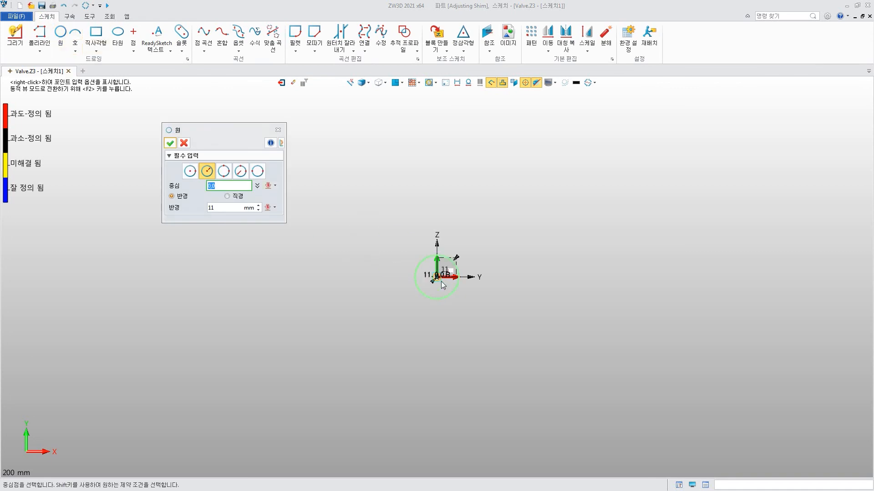
pyautogui.click(436, 278)
pyautogui.click(175, 143)
pyautogui.click(60, 34)
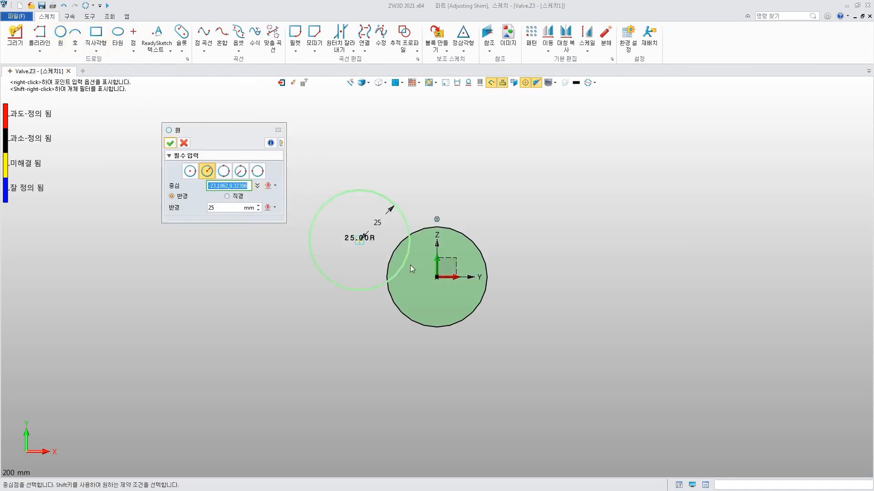
pyautogui.click(437, 278)
pyautogui.click(170, 143)
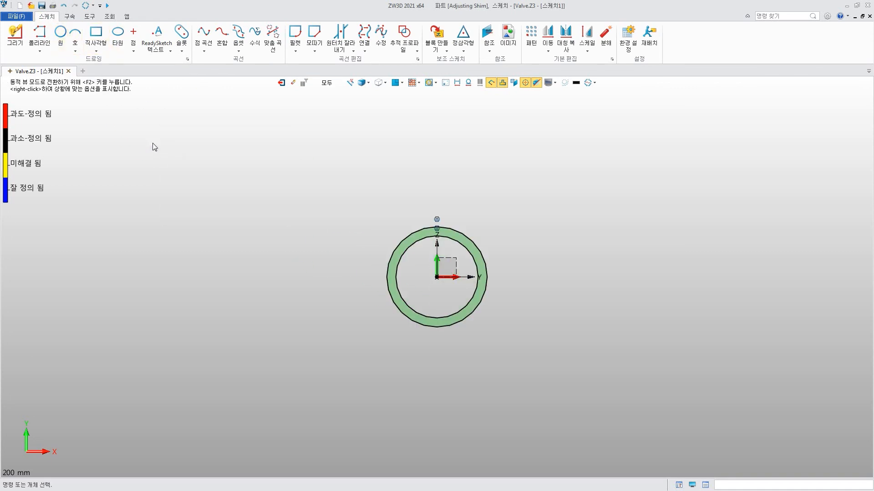
# - Add radius dimensions of 25 mm to the outer circle and 20.5 mm to the inner circle of the adjusting shim sketch
pyautogui.click(70, 16)
pyautogui.click(160, 38)
pyautogui.click(474, 245)
pyautogui.click(485, 213)
pyautogui.write('20')
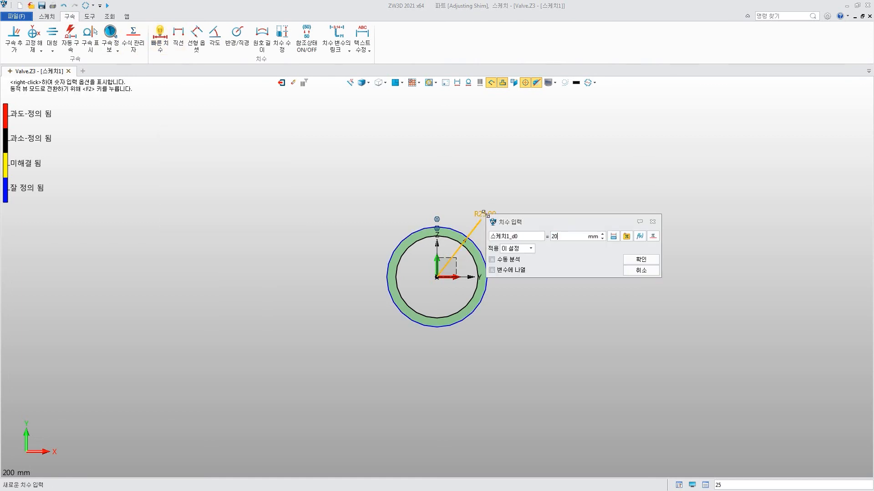
pyautogui.press('Return')
pyautogui.click(465, 249)
pyautogui.click(499, 260)
pyautogui.write('20.5')
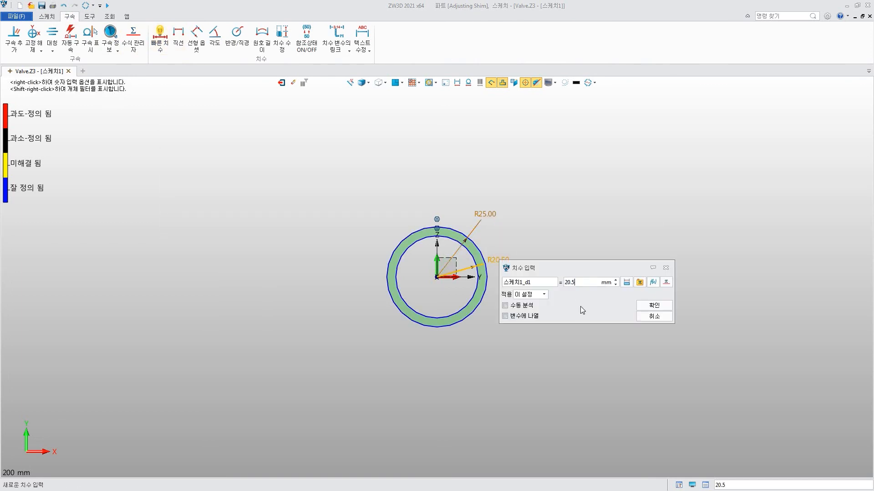
pyautogui.click(654, 305)
pyautogui.click(172, 143)
# - Finish the adjusting shim sketch and extrude the ring profile by 3.37 mm
pyautogui.click(282, 83)
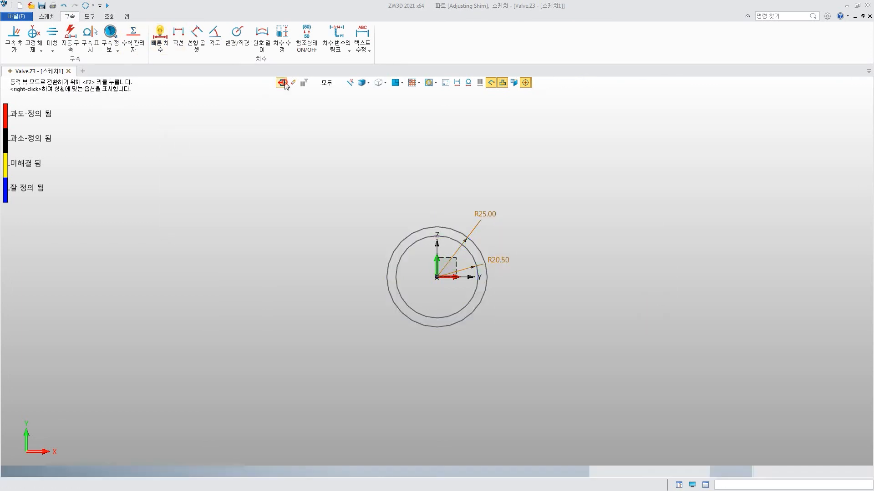
pyautogui.click(51, 34)
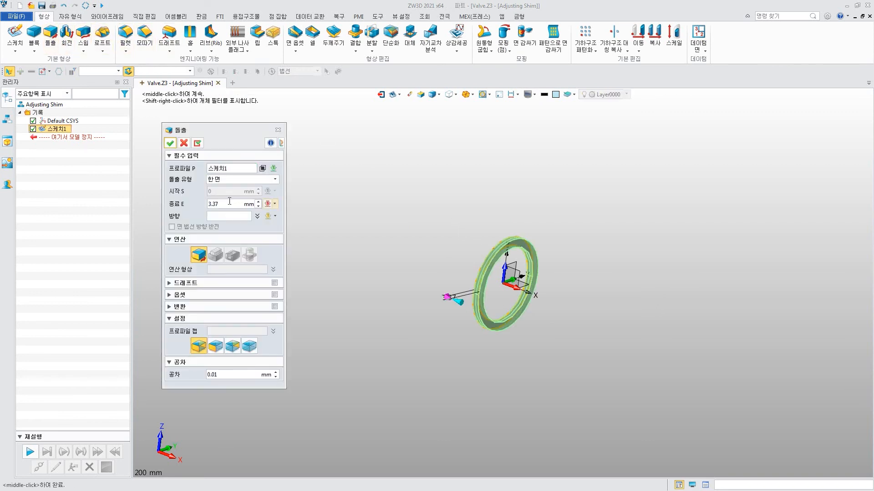
pyautogui.click(170, 143)
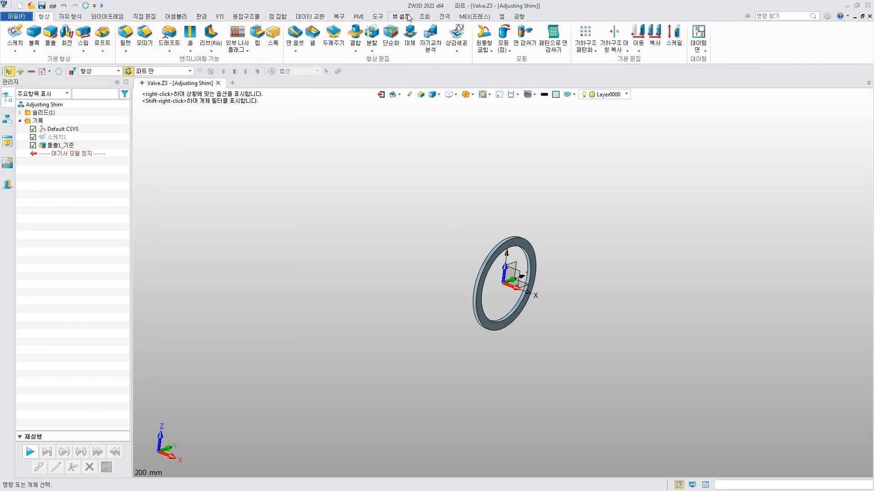
# - Select the adjusting shim for face attributes and set its colour to RGB 147, 144, 140
pyautogui.click(408, 15)
pyautogui.click(138, 36)
pyautogui.click(492, 257)
pyautogui.moveTo(209, 228); pyautogui.dragTo(137, 228)
pyautogui.write('147')
pyautogui.press('Tab')
pyautogui.write('14')
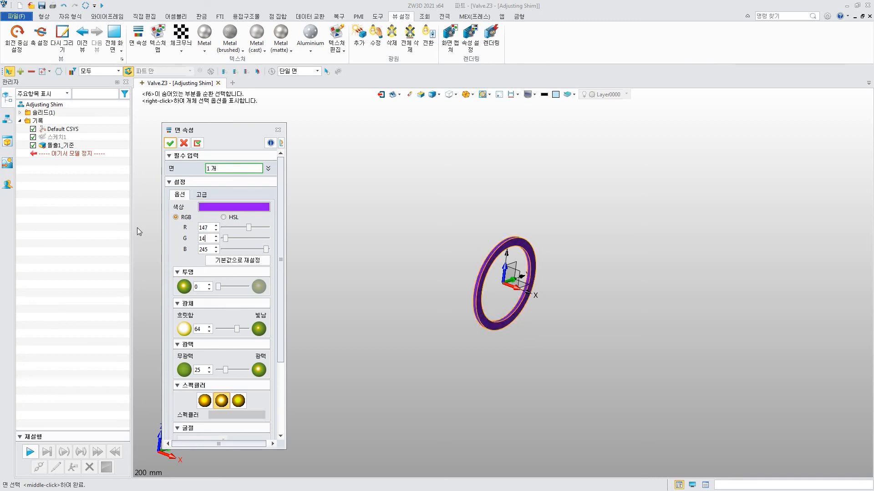
pyautogui.write('4')
pyautogui.press('Tab')
pyautogui.write('140')
# - Set the adjusting shim's brilliance to 10 and gloss to 90, and apply the face attributes
pyautogui.moveTo(208, 328); pyautogui.dragTo(127, 327)
pyautogui.write('10')
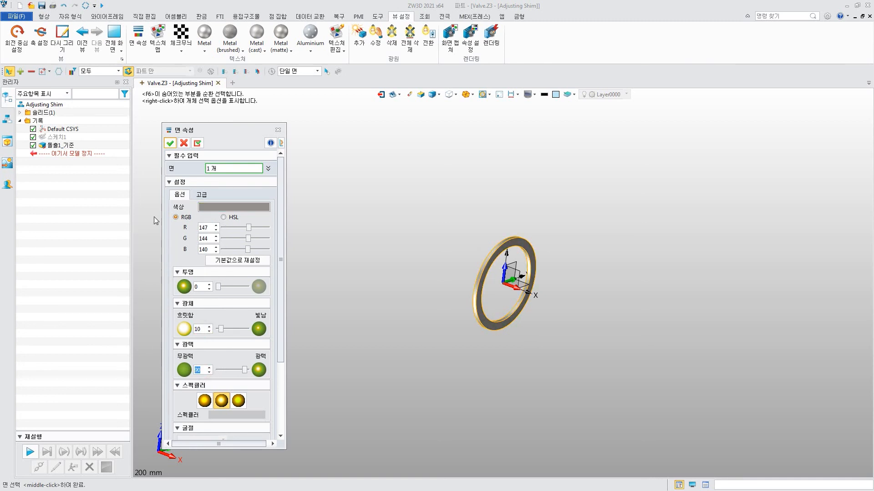
pyautogui.click(169, 143)
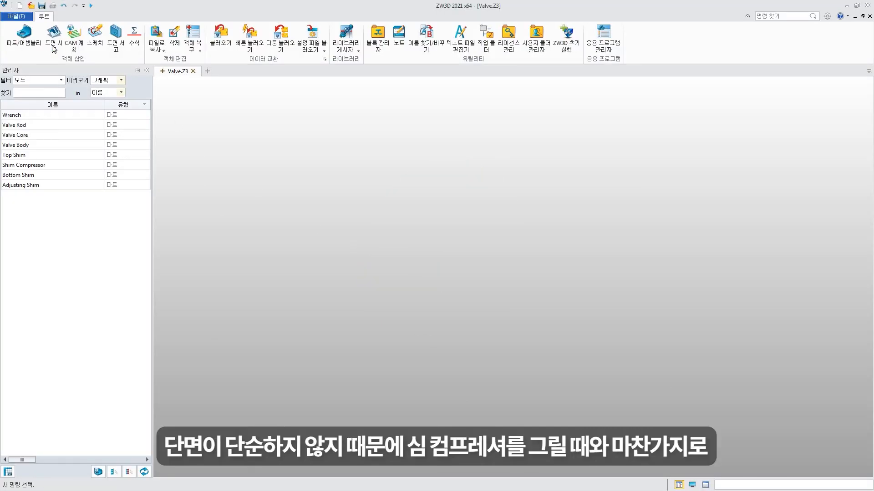
# - Create a new part named Seal Ring in the valve file and start a sketch on the XY plane
pyautogui.click(36, 40)
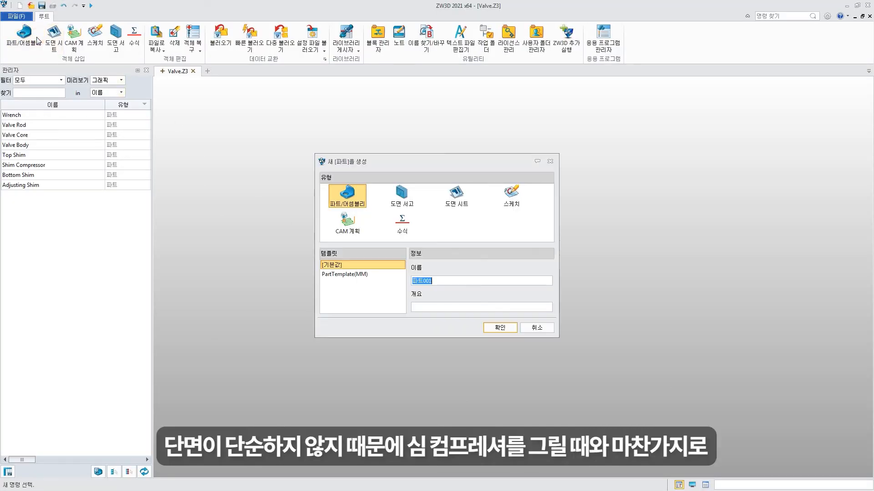
pyautogui.click(509, 331)
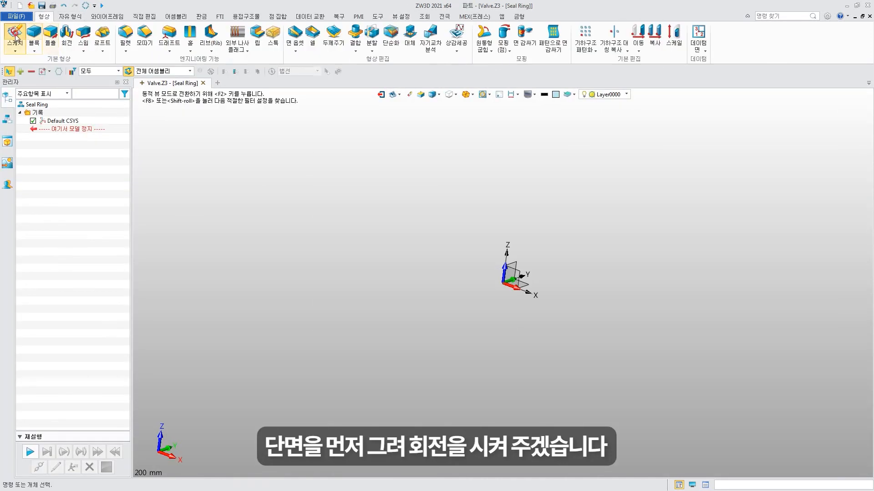
pyautogui.click(15, 36)
pyautogui.click(167, 143)
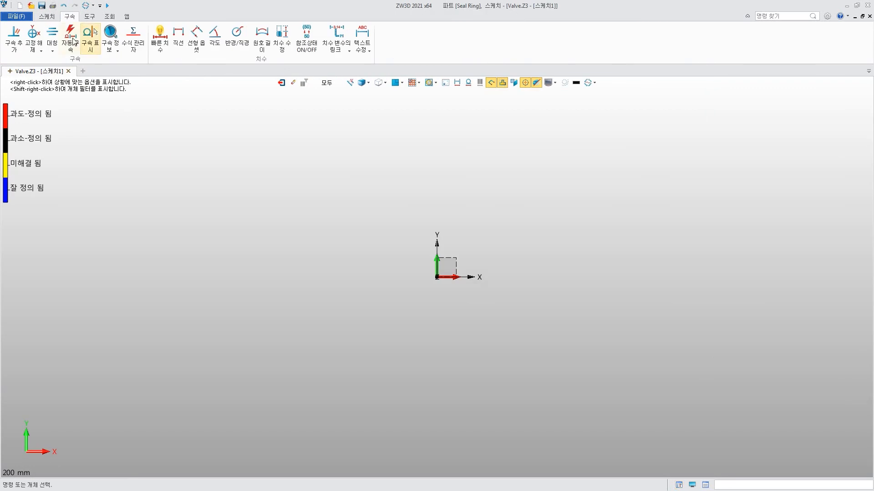
# - Draw a small rectangle with its lower-left corner on the Y axis, about 47 mm above the origin
pyautogui.click(47, 16)
pyautogui.click(82, 35)
pyautogui.click(435, 182)
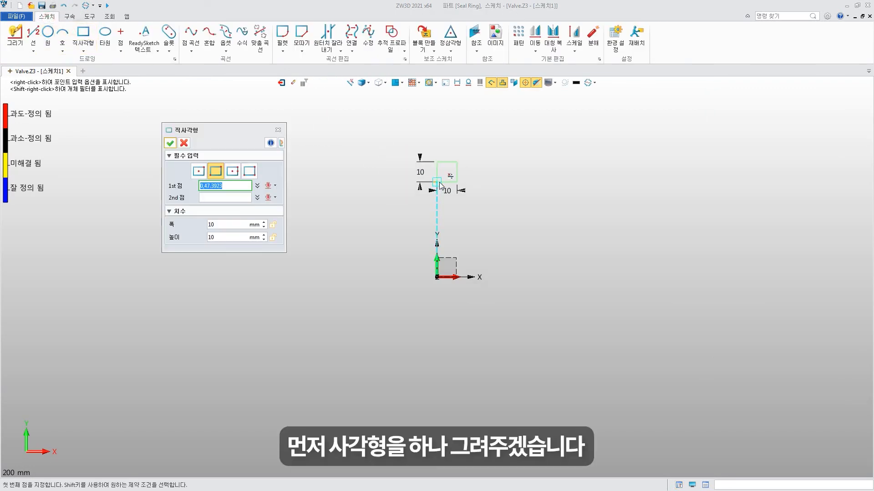
pyautogui.click(463, 153)
pyautogui.click(170, 143)
# - Draw a circle of radius 20.5 mm centred below and to the right of the rectangle, cutting across its lower-right corner
pyautogui.click(48, 34)
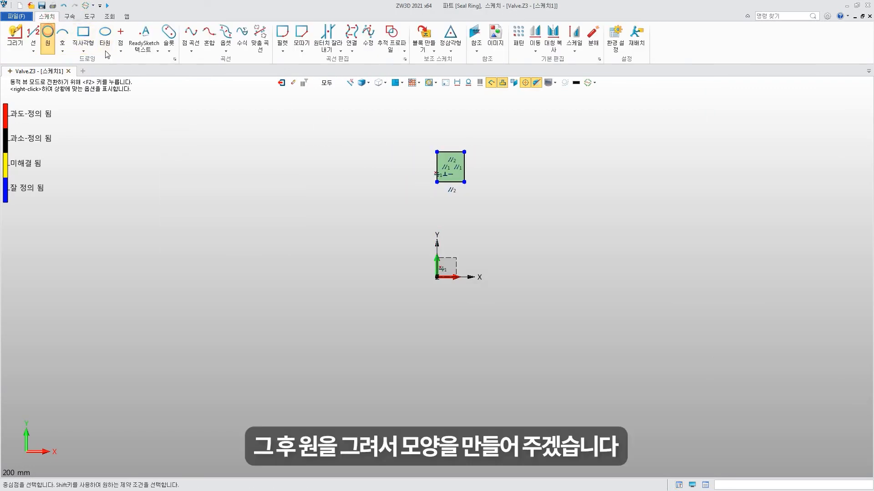
pyautogui.click(487, 197)
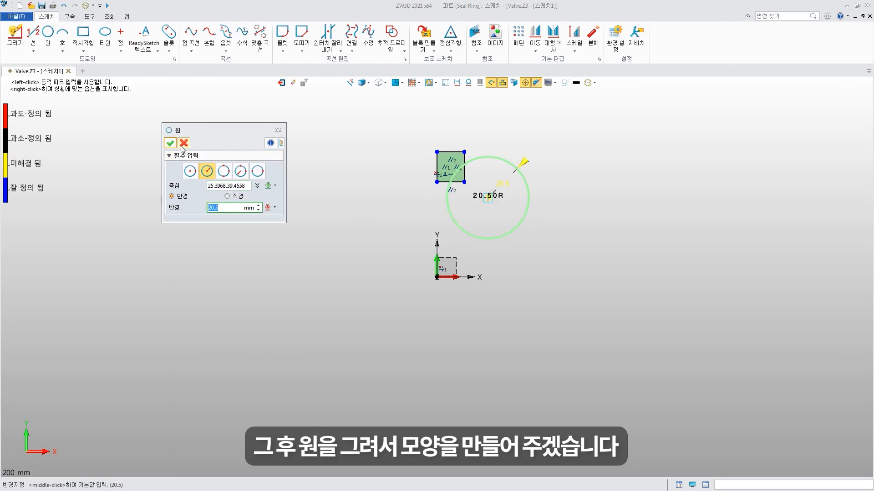
pyautogui.click(172, 143)
# - Trim the circle outside the rectangle and the rectangle's lower-right corner, leaving a closed profile with a concave arc
pyautogui.click(69, 16)
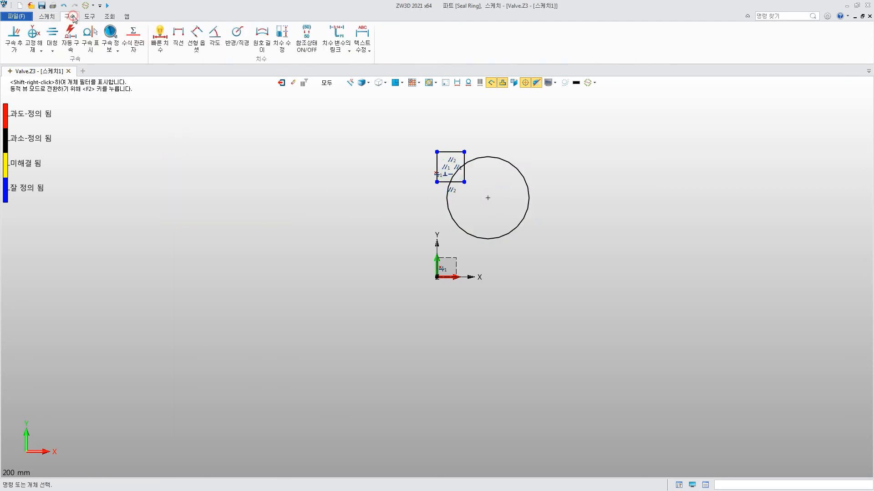
pyautogui.click(47, 16)
pyautogui.click(328, 37)
pyautogui.click(458, 217)
pyautogui.click(458, 182)
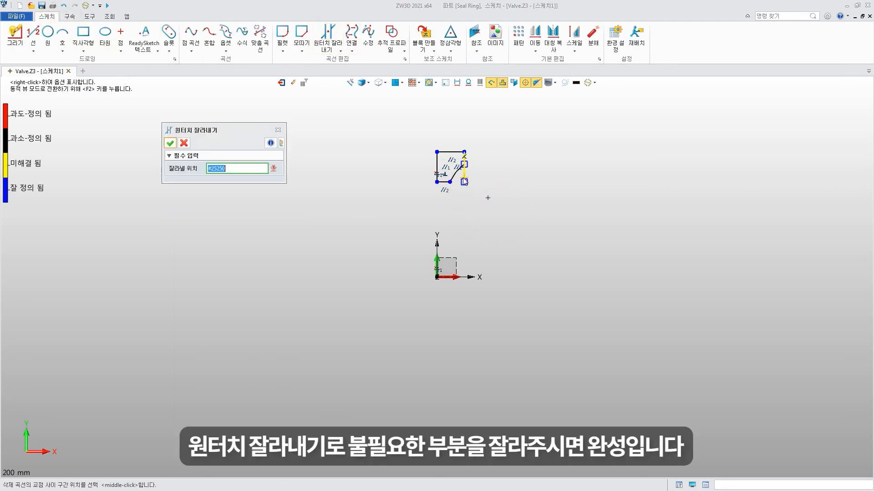
pyautogui.click(464, 180)
pyautogui.click(172, 143)
# - Dimension the vertical distance from the X axis to the profile's bottom edge as 10 mm
pyautogui.click(68, 16)
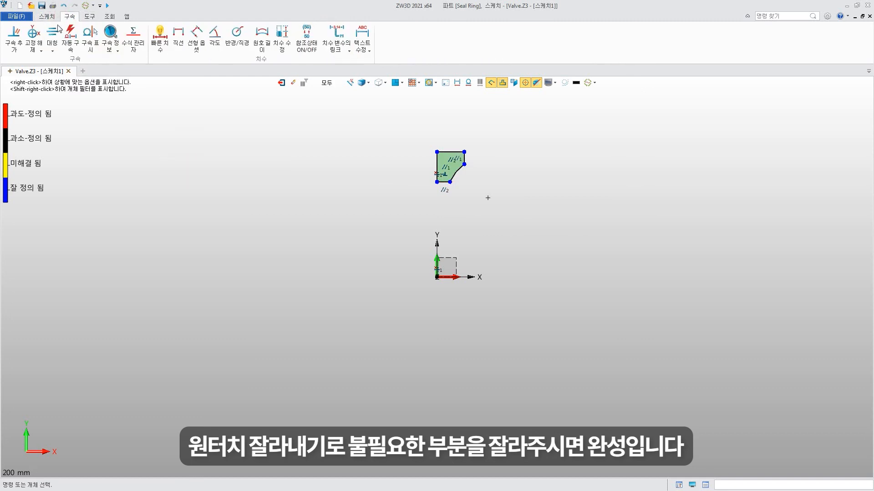
pyautogui.click(157, 36)
pyautogui.click(446, 182)
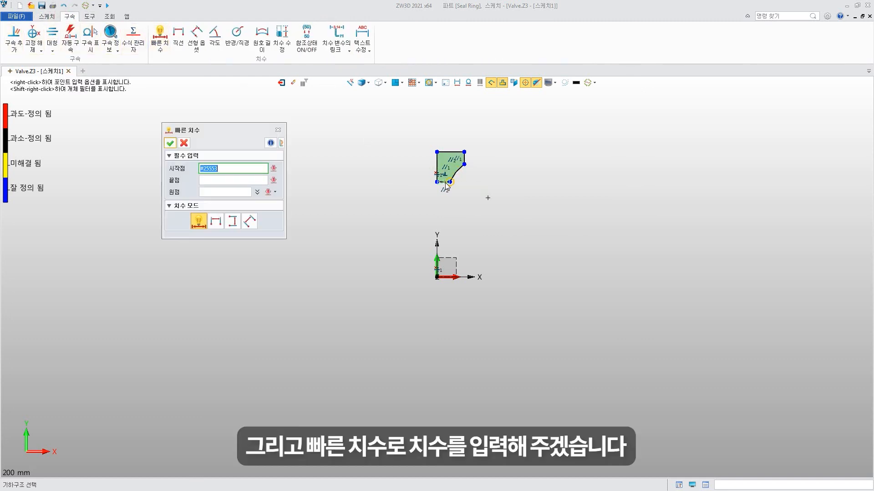
pyautogui.scroll(3, 445, 186)
pyautogui.click(429, 366)
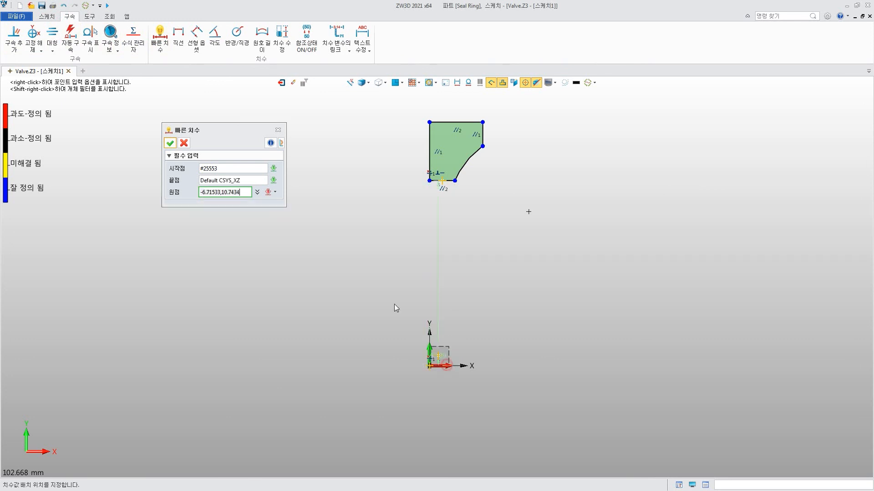
pyautogui.click(387, 294)
pyautogui.moveTo(419, 301); pyautogui.dragTo(228, 266)
pyautogui.write('10')
pyautogui.click(351, 303)
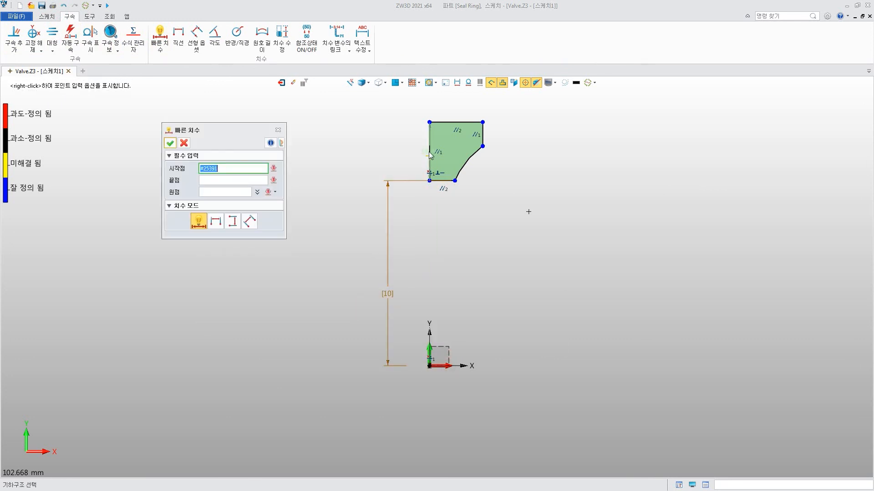
# - Dimension the profile's left edge and top edge as 7.5 mm each
pyautogui.click(429, 152)
pyautogui.click(386, 151)
pyautogui.write('7.5')
pyautogui.click(534, 192)
pyautogui.click(451, 122)
pyautogui.click(454, 102)
pyautogui.write('7.5')
pyautogui.click(600, 148)
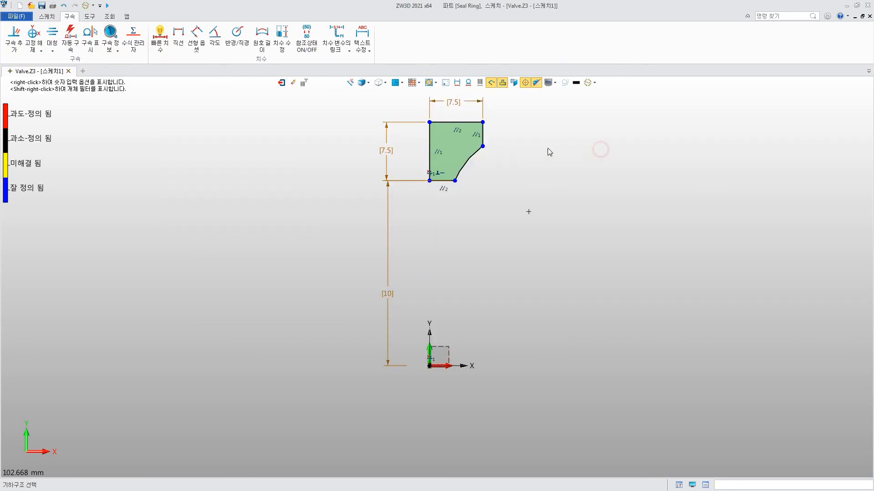
# - Dimension the concave arc's radius as 21 mm and the horizontal distance from the Y axis to its centre as 20.5 mm
pyautogui.click(436, 362)
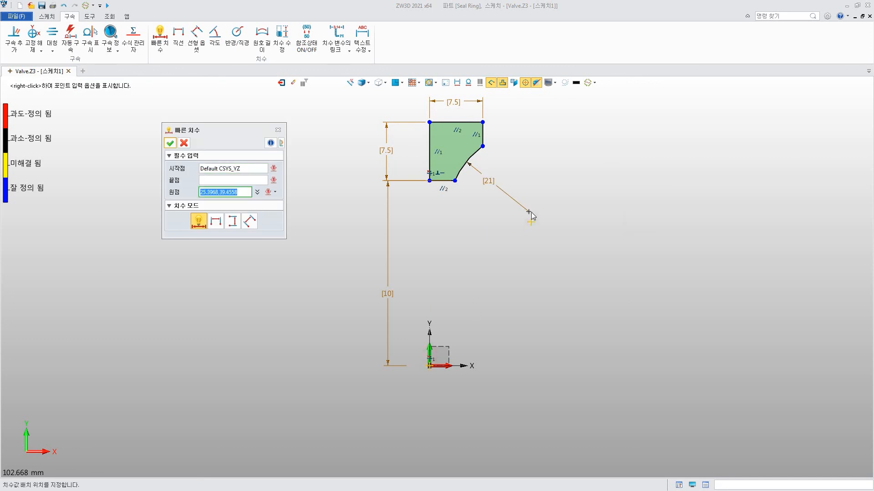
pyautogui.click(528, 211)
pyautogui.click(480, 401)
pyautogui.press('Return')
pyautogui.press('Escape')
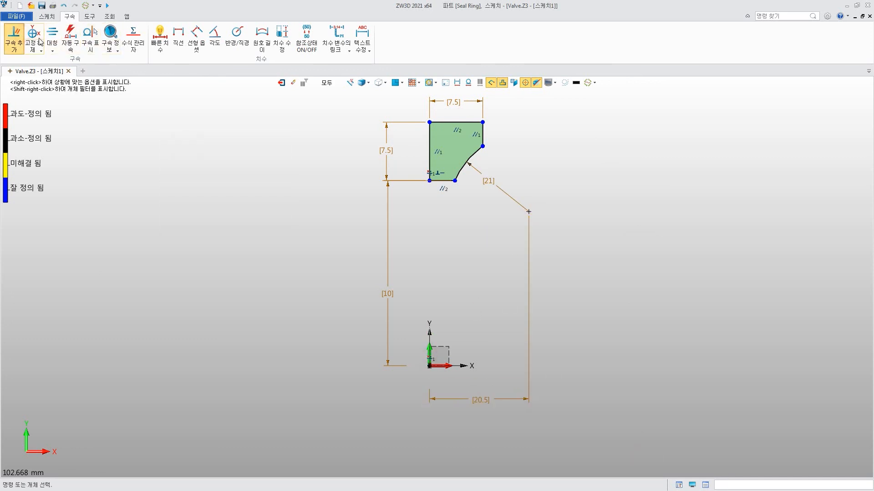
# - Constrain the concave arc's centre onto the X axis, solve the sketch to its dimension values, and exit the sketch
pyautogui.click(14, 36)
pyautogui.click(184, 143)
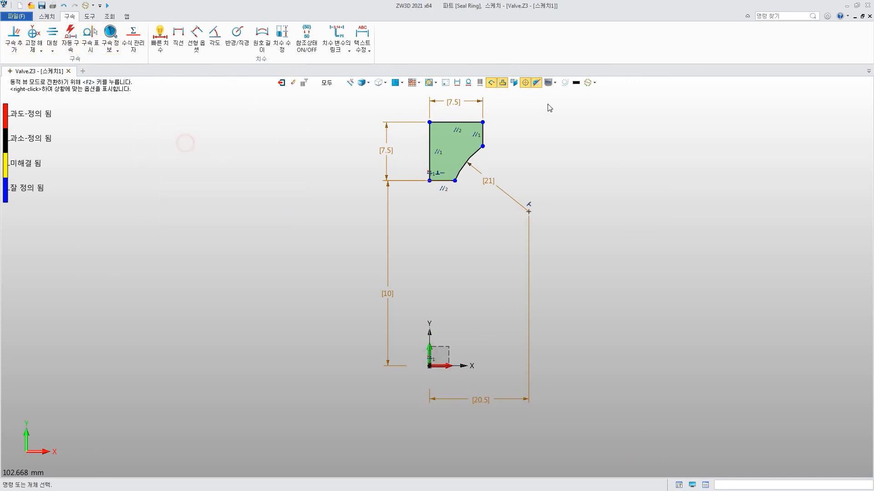
pyautogui.click(587, 84)
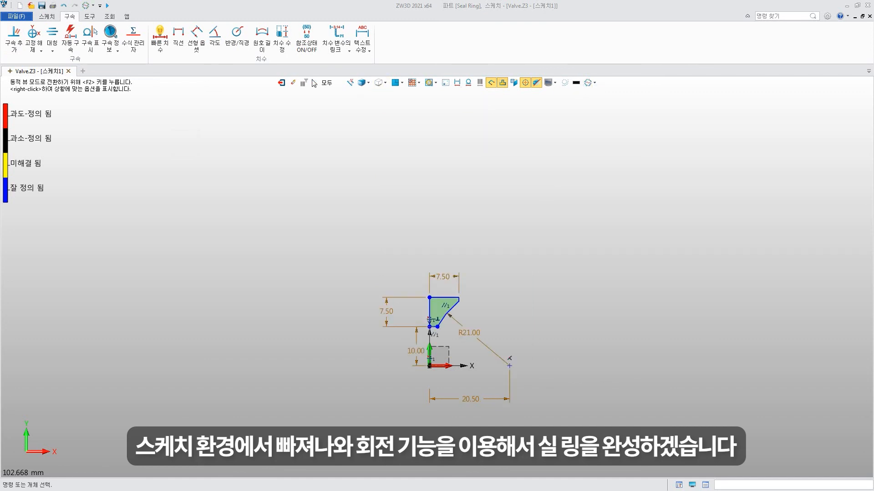
pyautogui.click(280, 82)
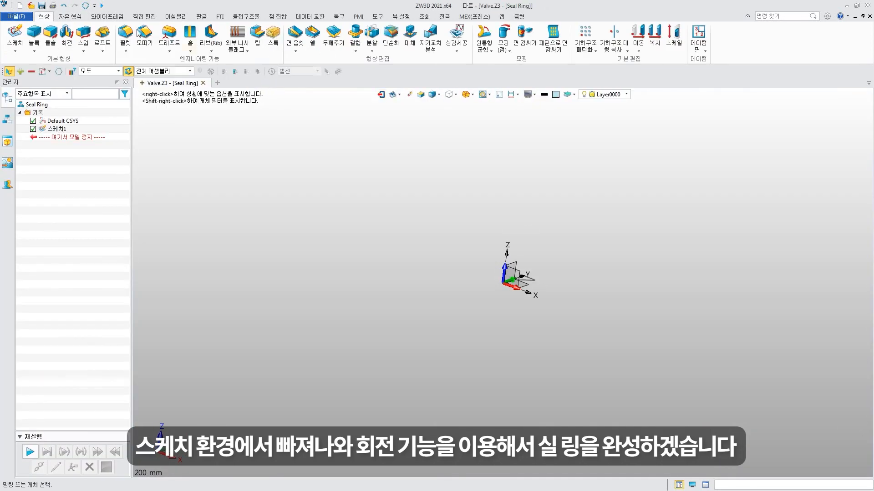
# - Revolve the seal ring profile from 0 to 360 degrees about the X axis as a base solid
pyautogui.click(66, 31)
pyautogui.click(532, 279)
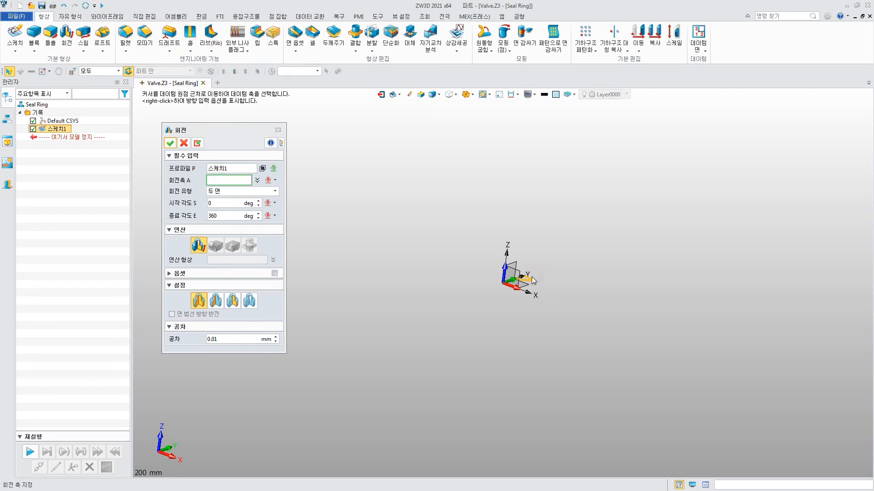
pyautogui.click(275, 180)
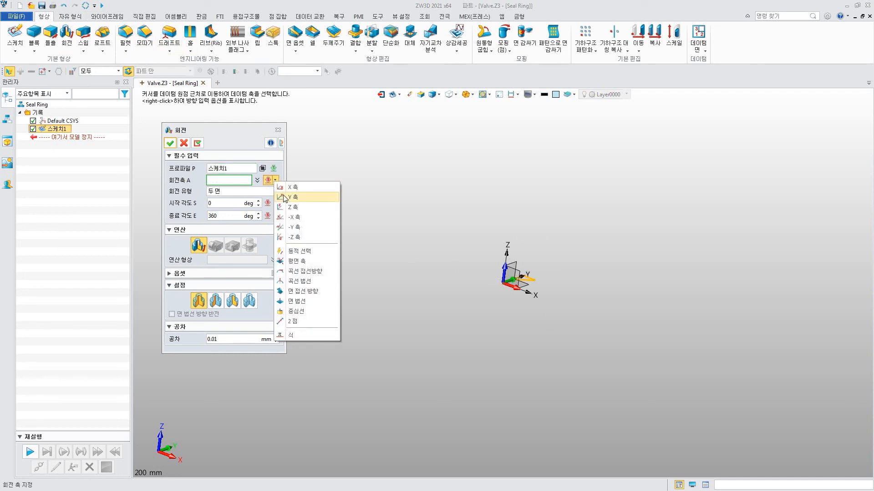
pyautogui.click(284, 191)
pyautogui.click(170, 143)
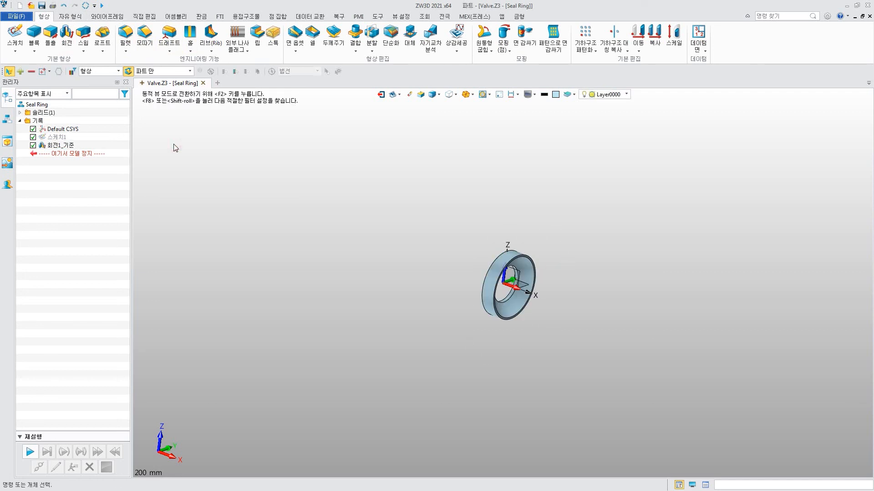
# - Set the seal ring's face colour to RGB 200, 0, 0
pyautogui.click(394, 19)
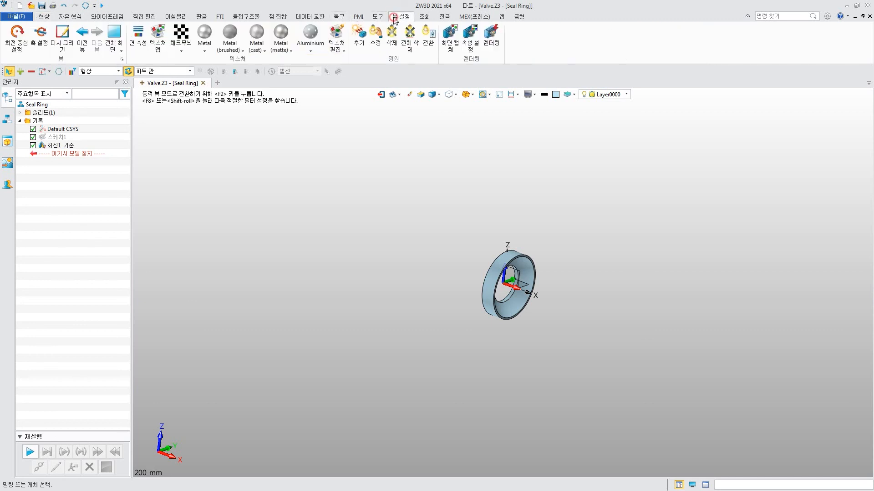
pyautogui.click(138, 37)
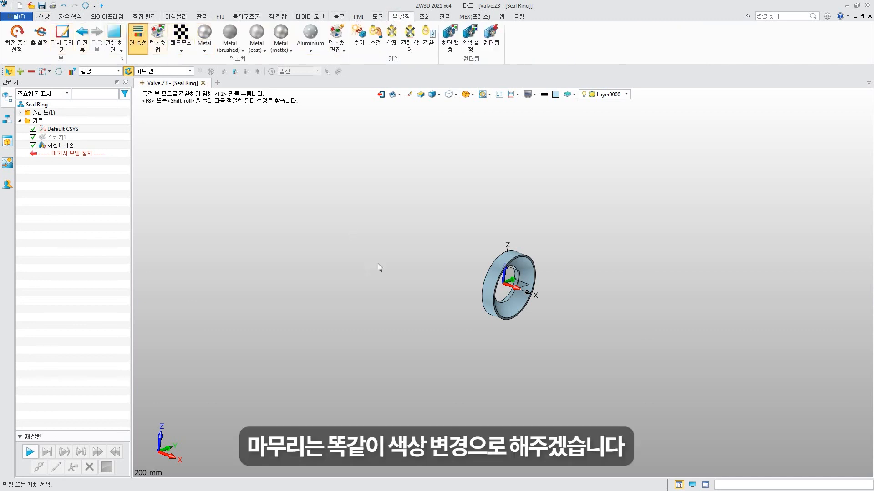
pyautogui.click(508, 320)
pyautogui.doubleClick(209, 226)
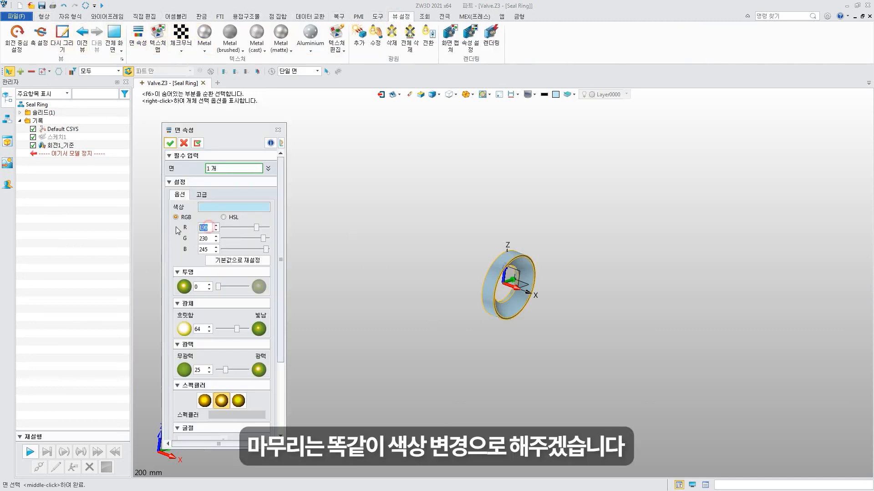
pyautogui.write('200')
pyautogui.press('Tab')
pyautogui.write('0')
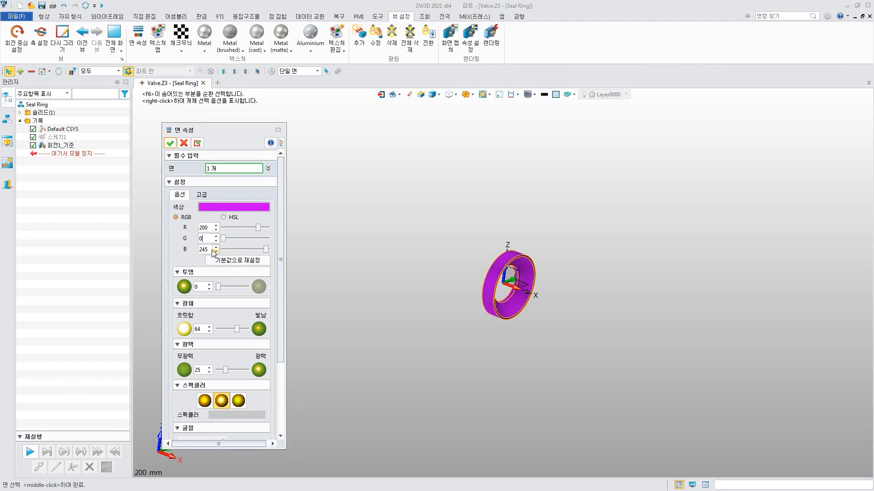
pyautogui.doubleClick(210, 249)
pyautogui.write('0')
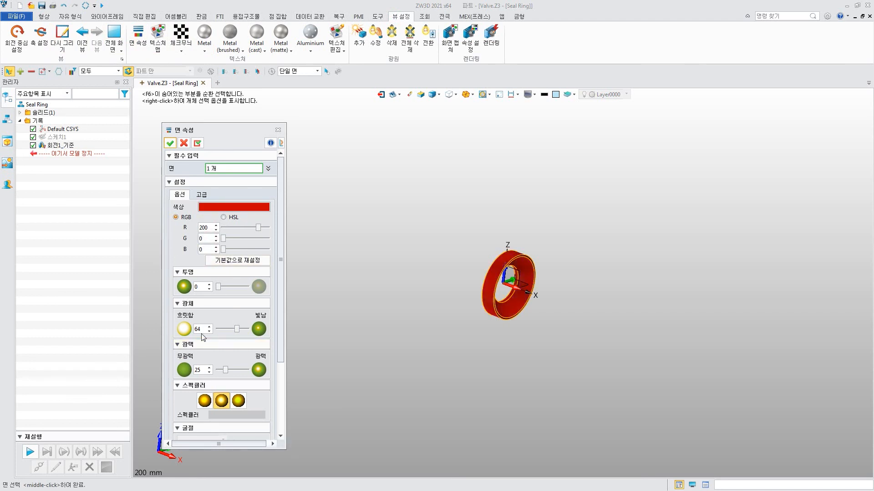
# - Set the seal ring's brilliance (광채) to 10 and gloss (광택) to 90, and apply the face attributes
pyautogui.write('10')
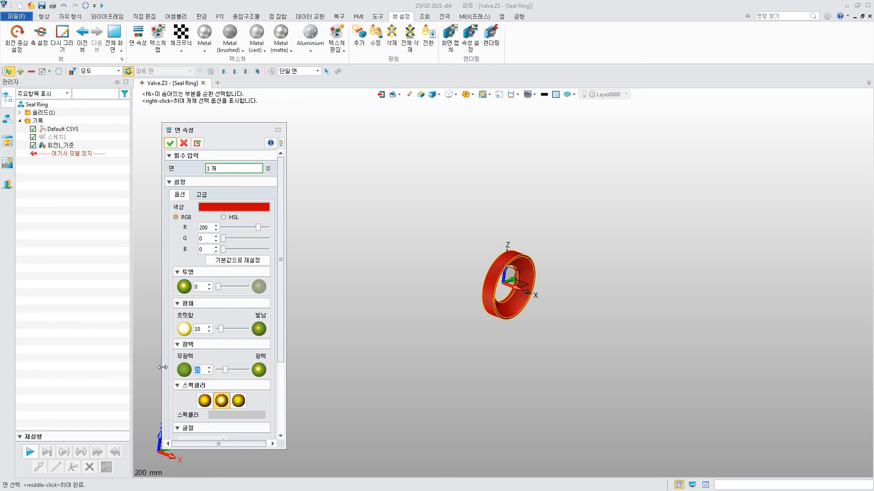
pyautogui.write('90')
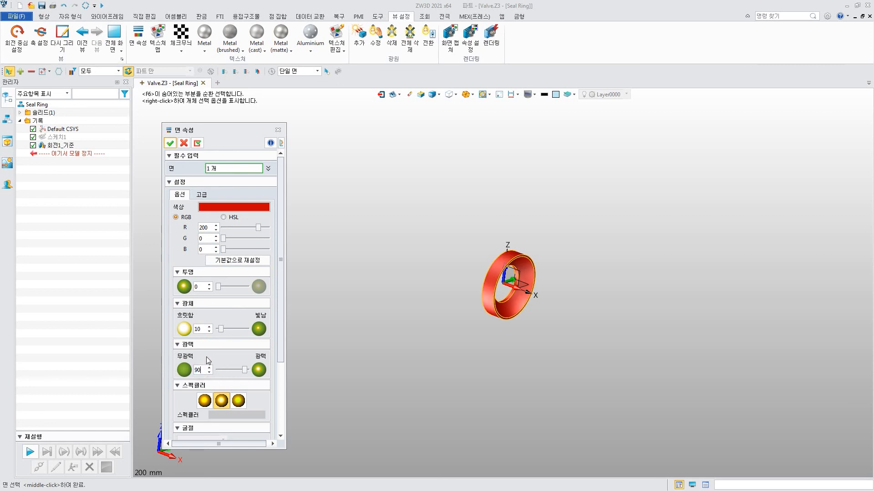
pyautogui.click(170, 143)
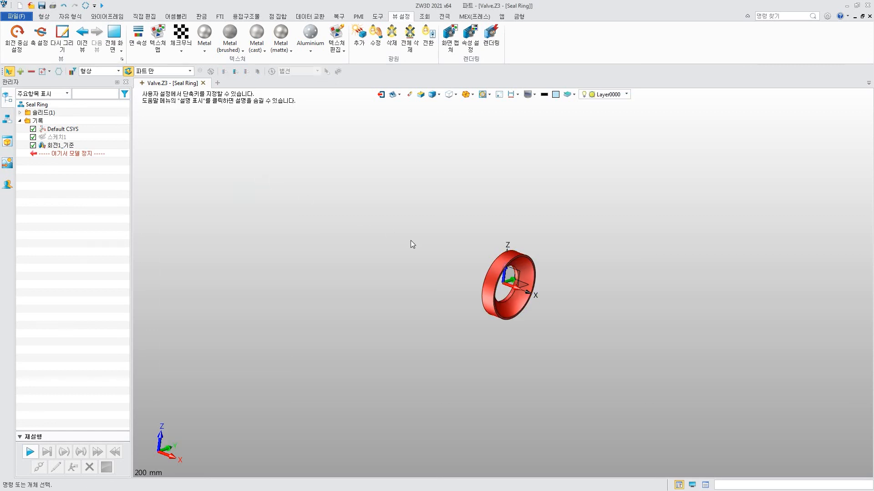
pyautogui.hotkey('ctrl', 'Home')
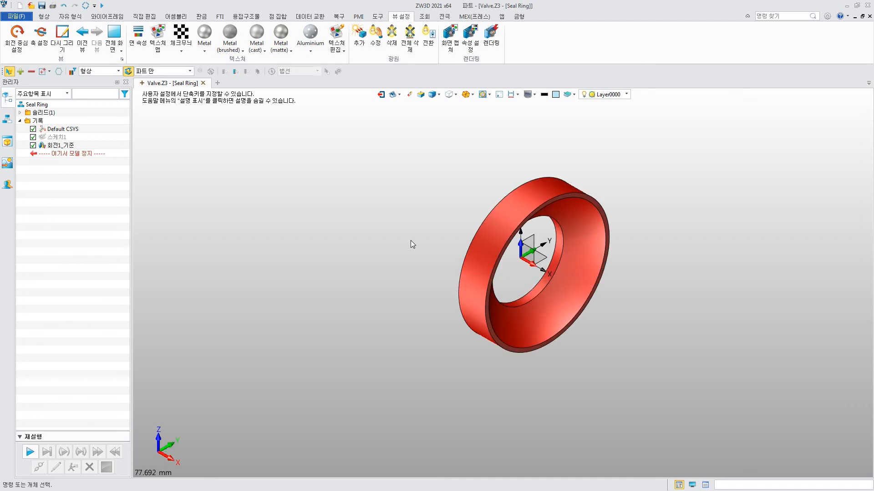